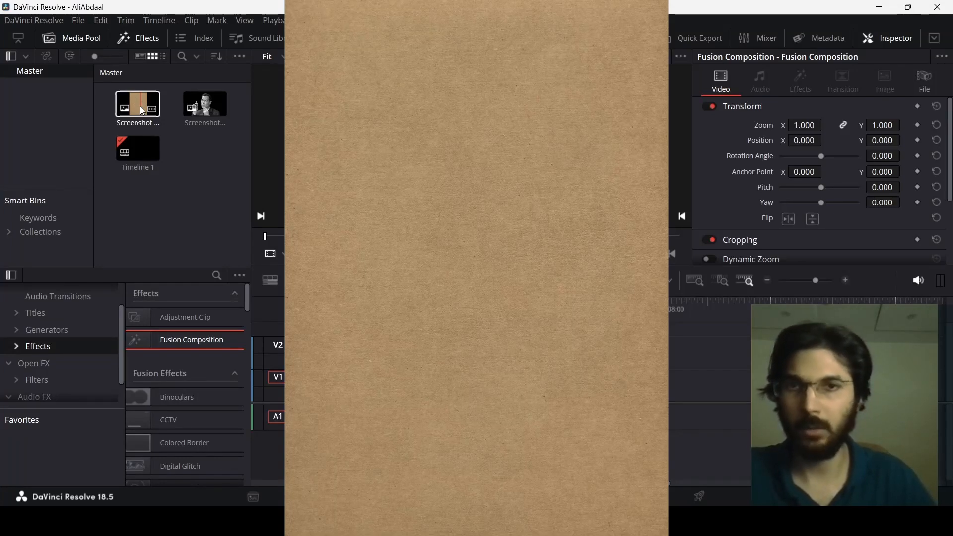
Create a new empty timeline with custom settings using the vertical 1080 x 1920 HD resolution at 24 frames per second
left_click(215, 111)
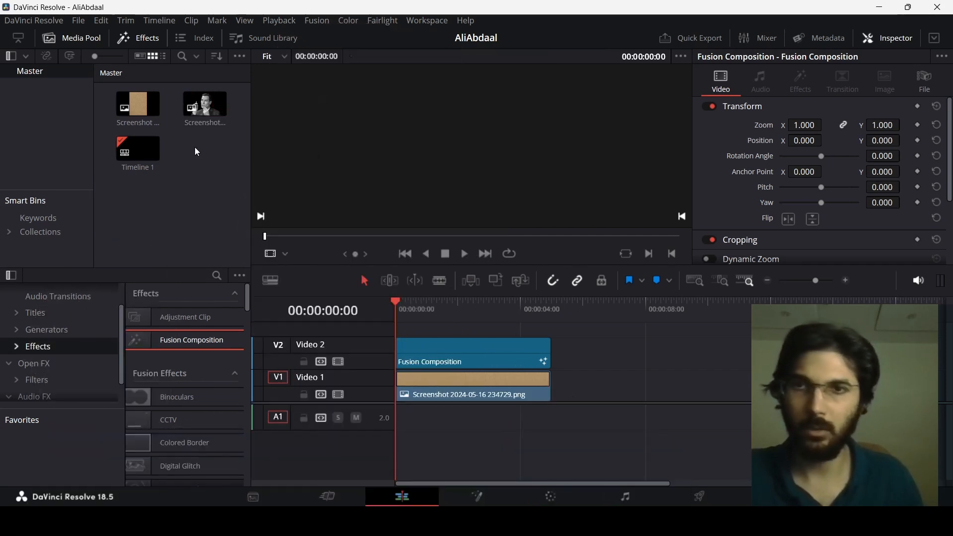
right_click(195, 147)
mouse_move(228, 155)
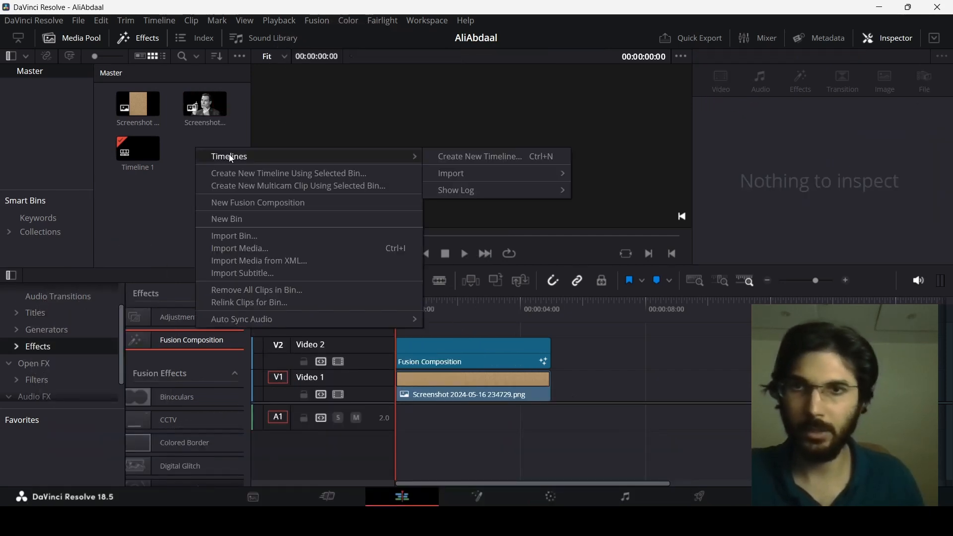
left_click(469, 158)
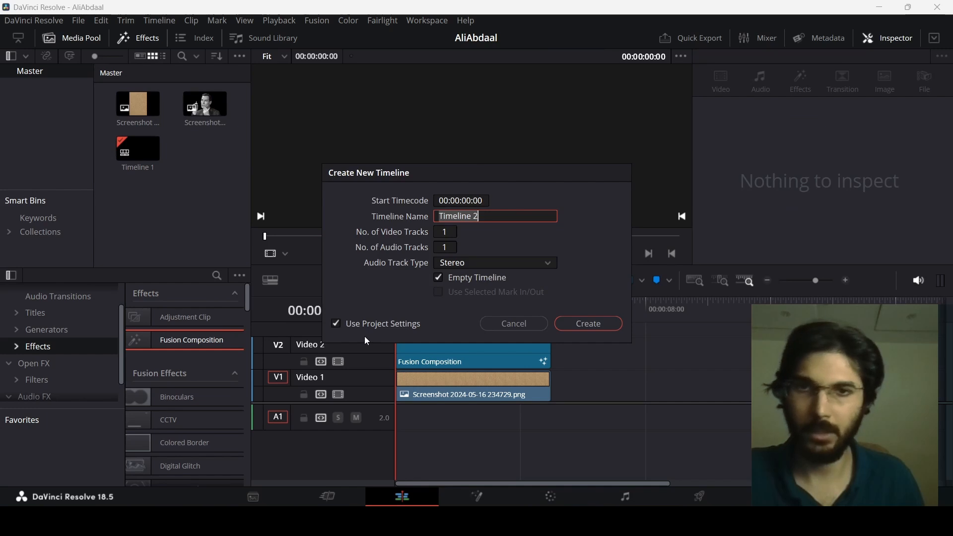
left_click(337, 324)
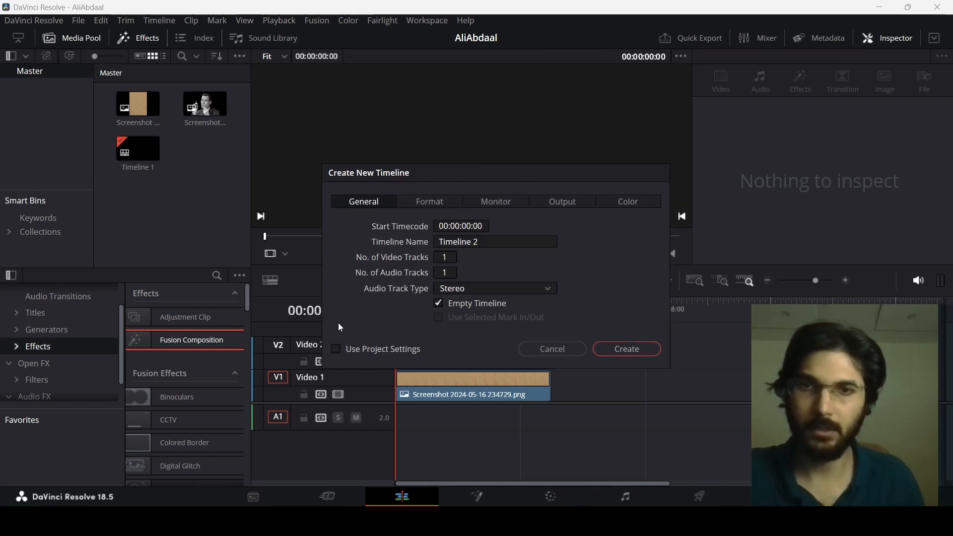
left_click(428, 203)
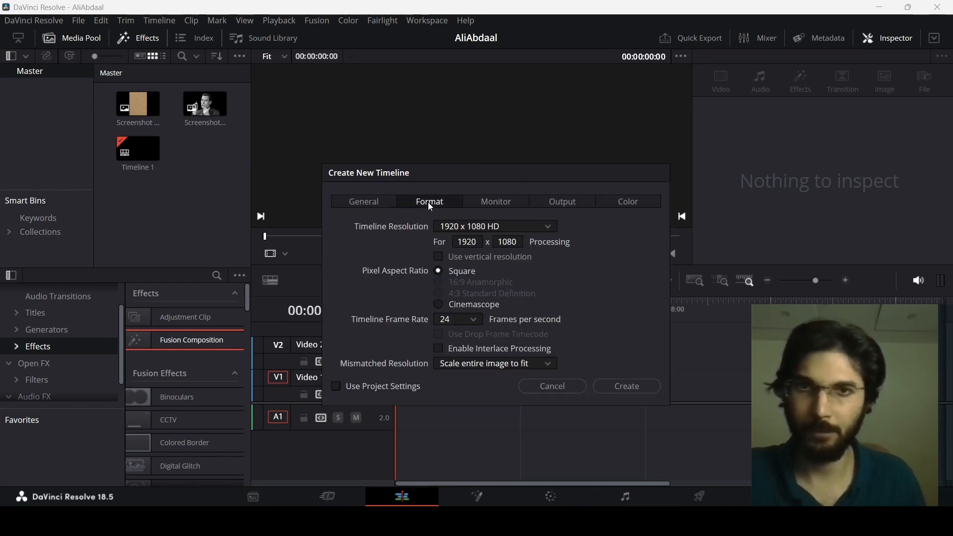
left_click(438, 257)
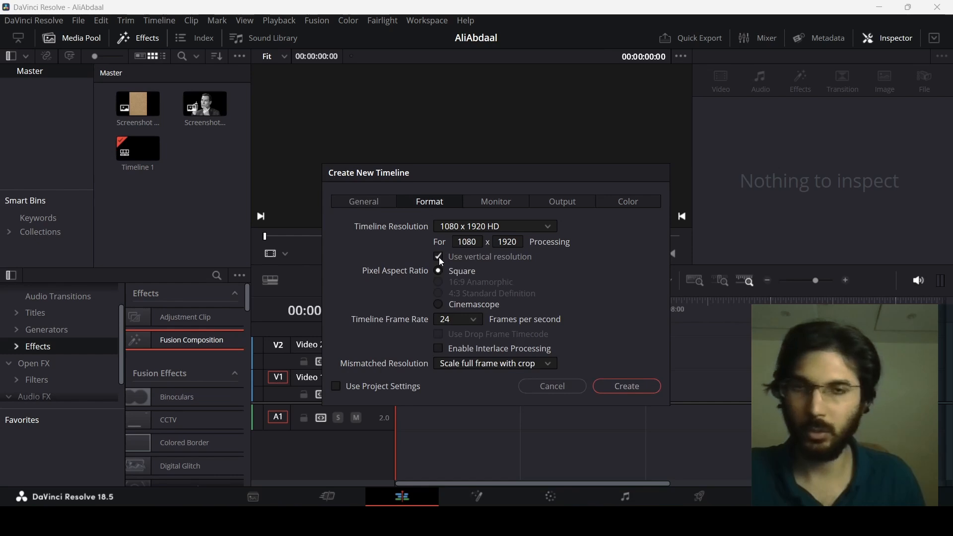
left_click(625, 390)
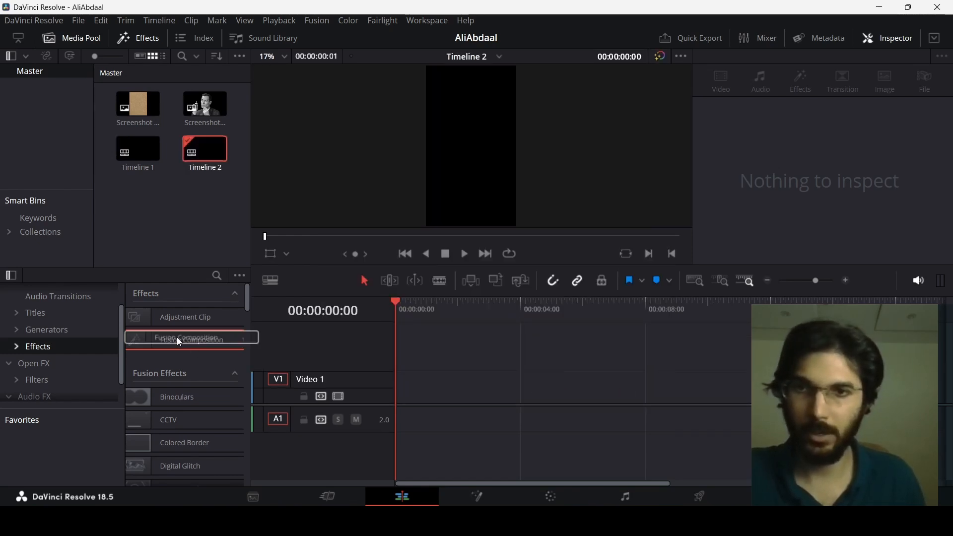
Add a Fusion Composition to Video 1 and, on the Fusion page, chain a Background node through a Merge node into MediaOut1
left_click_drag(177, 338, 427, 397)
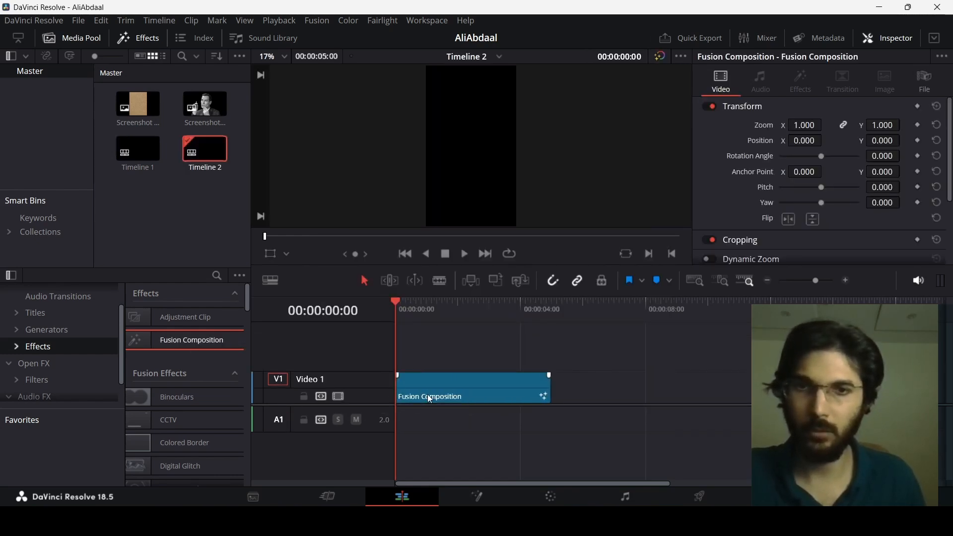
left_click(487, 496)
left_click_drag(32, 333, 383, 448)
left_click(253, 338)
left_click(383, 448)
left_click_drag(411, 402, 379, 449)
left_click_drag(380, 401, 380, 425)
left_click_drag(338, 401, 410, 400)
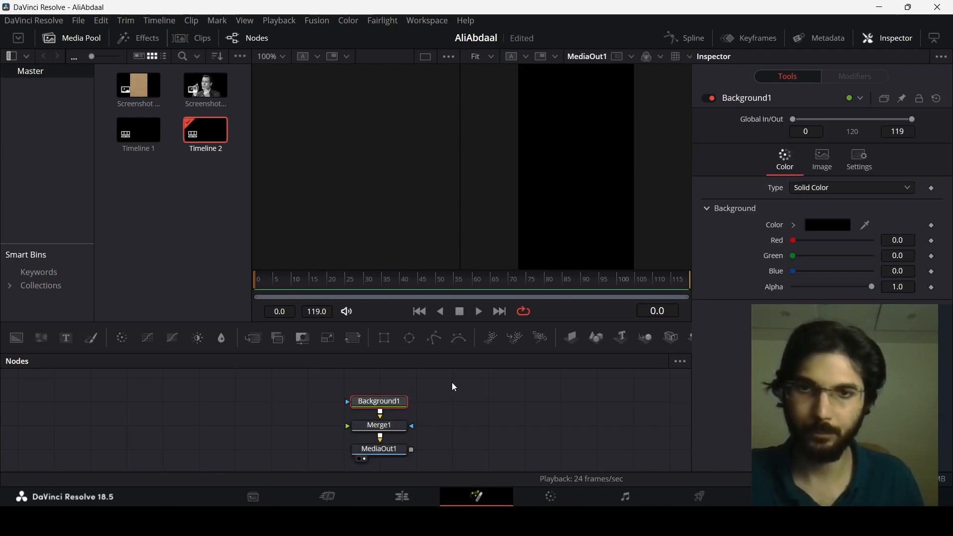
Connect the man's cut-out image to Merge1 through a Transform node with size 3.0 and center about X 0.875, Y -0.304
left_click_drag(205, 89, 347, 427)
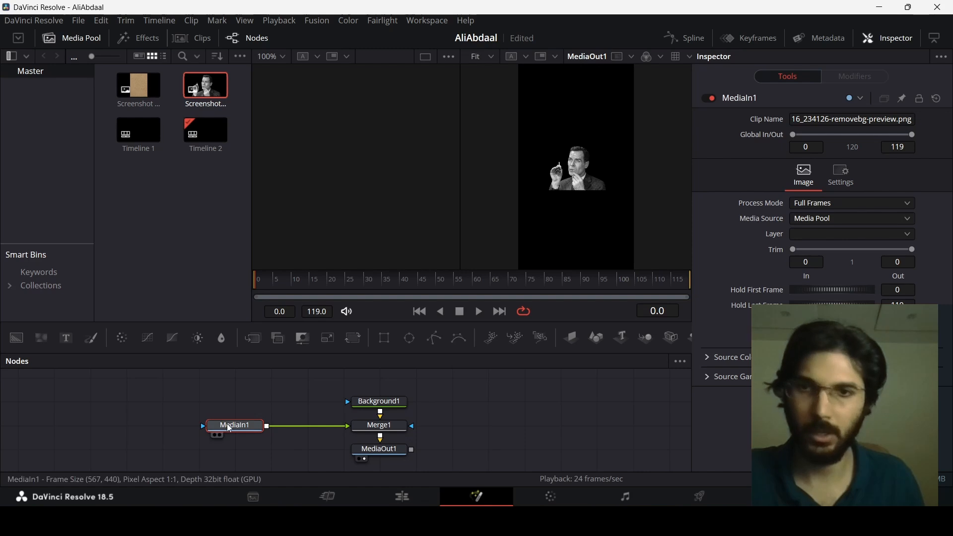
mouse_move(246, 433)
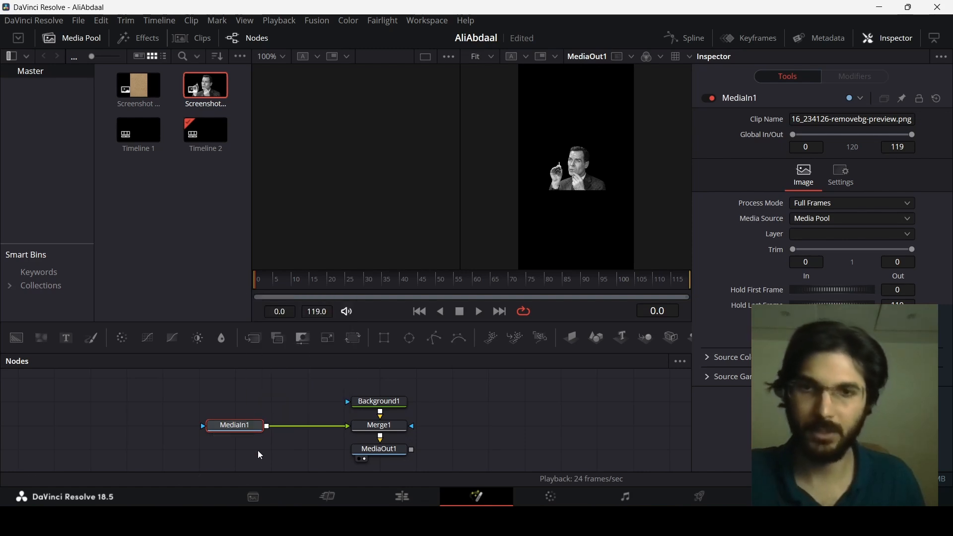
left_click(353, 340)
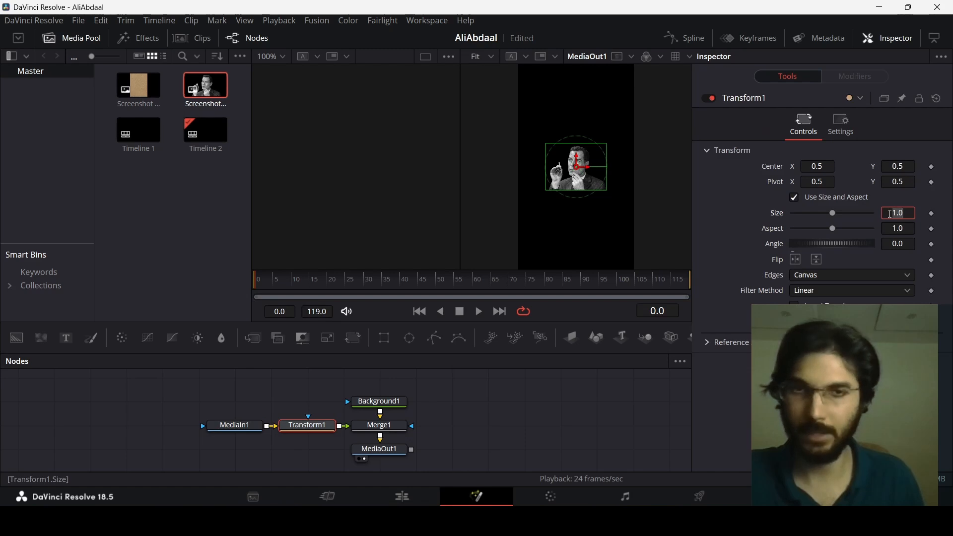
key("Tab")
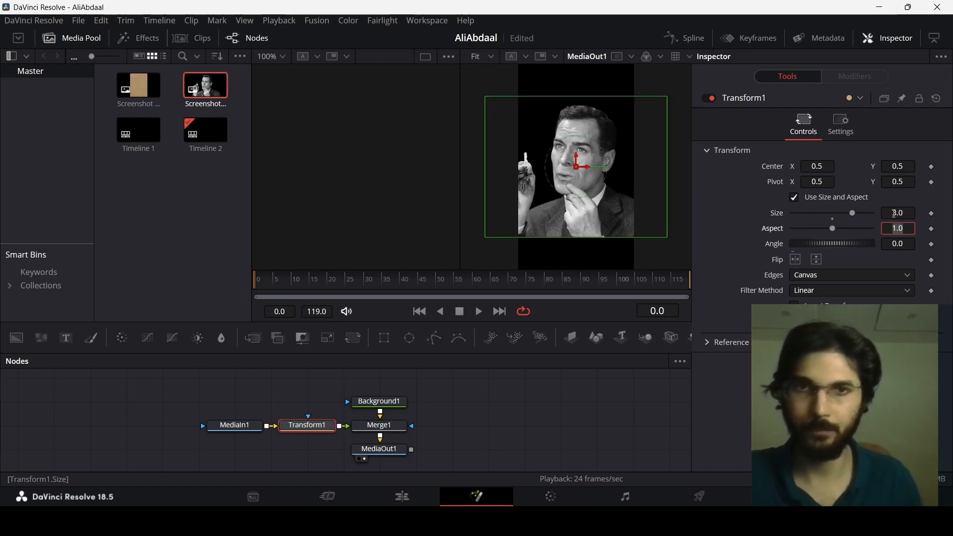
left_click_drag(575, 158, 599, 204)
scroll(576, 195, "down", 1)
Keyframe Transform1's center to slide the man from about X 0.875 at frame 0 to about X 0.572 at frame 20
left_click_drag(325, 282, 327, 284)
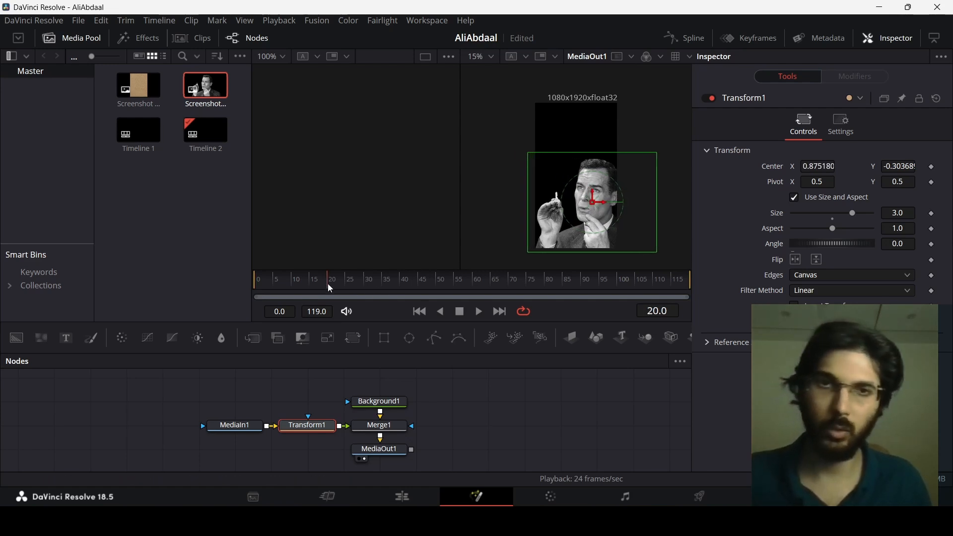
left_click(932, 166)
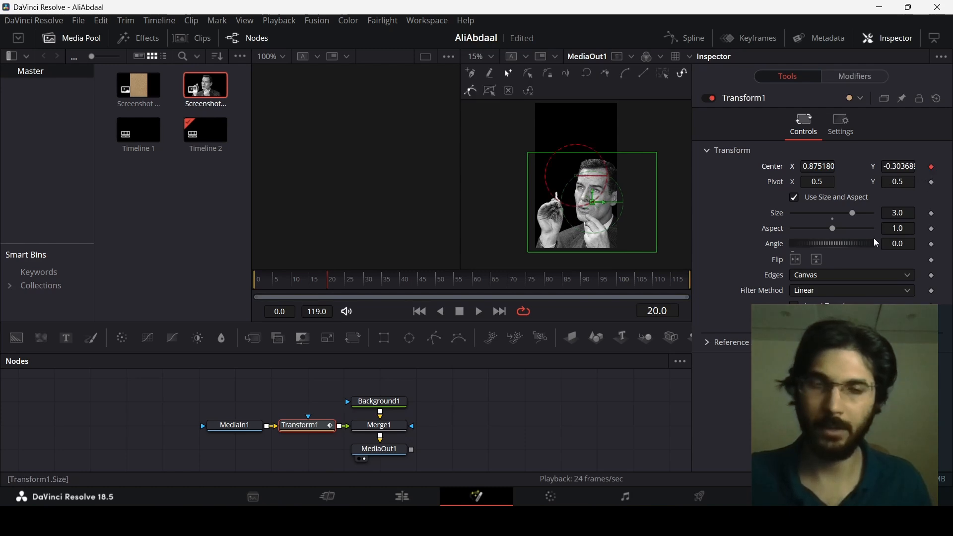
left_click_drag(327, 280, 255, 279)
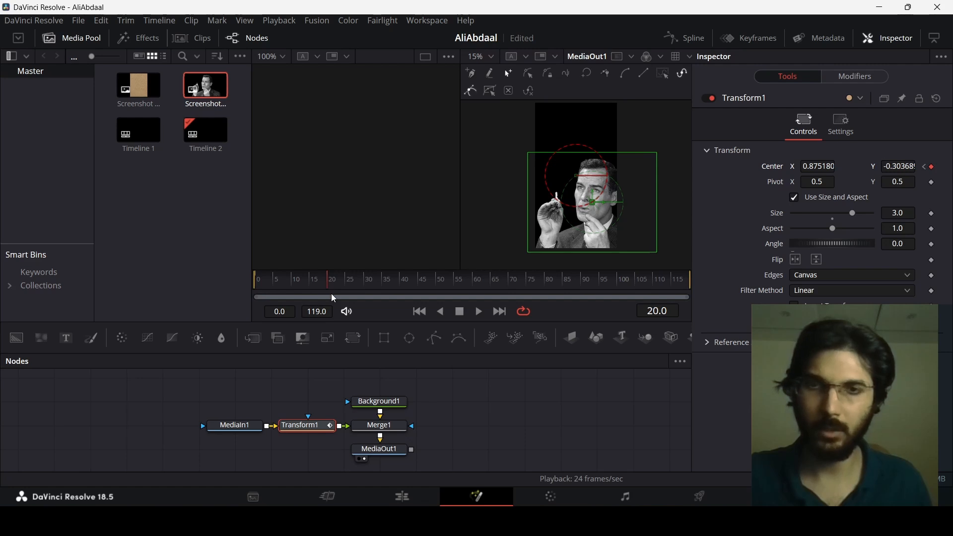
left_click_drag(601, 205, 592, 205)
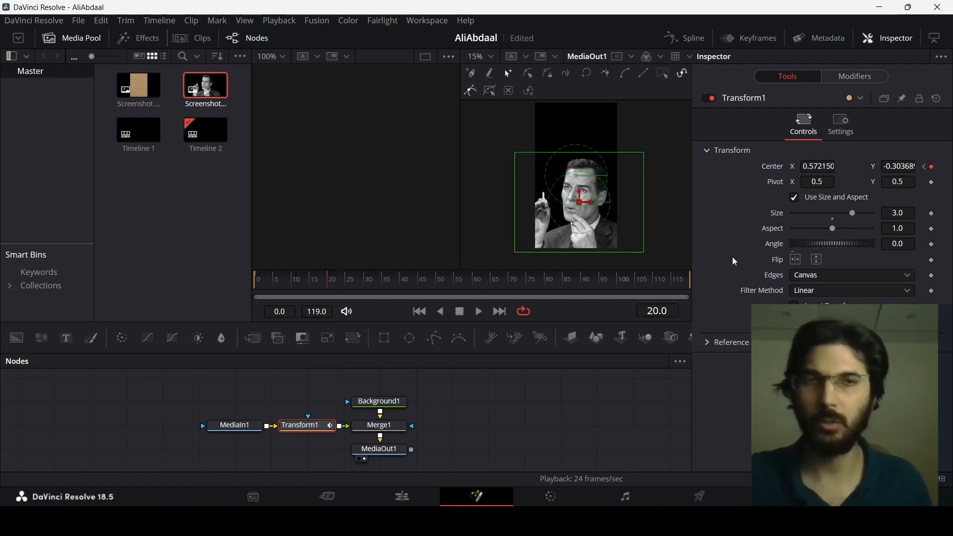
left_click(470, 398)
key("Left")
key("Left")
key("Left")
key("Left")
key("Left")
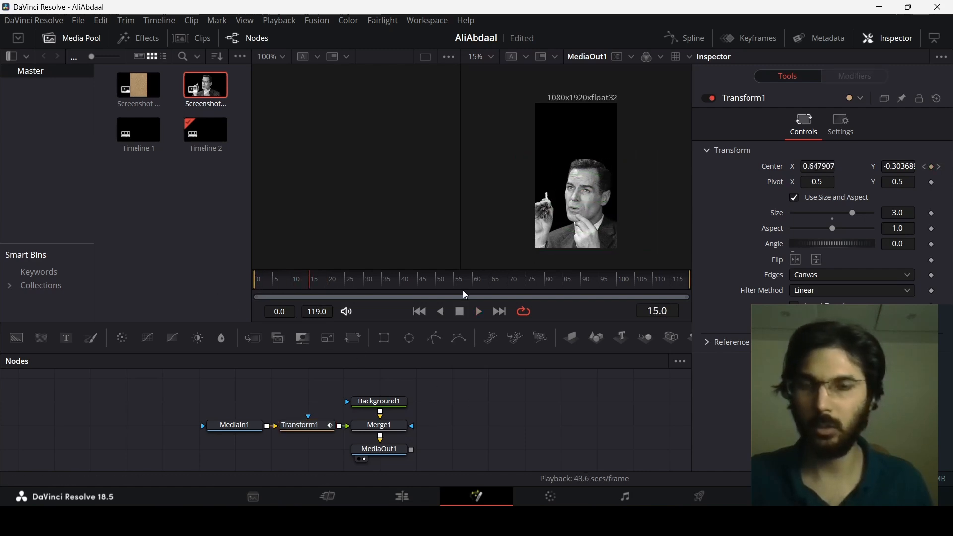
Ease Transform1's displacement curve by smoothing both keyframes and lengthening the first keyframe's outgoing handle to about frame 15
left_click(685, 36)
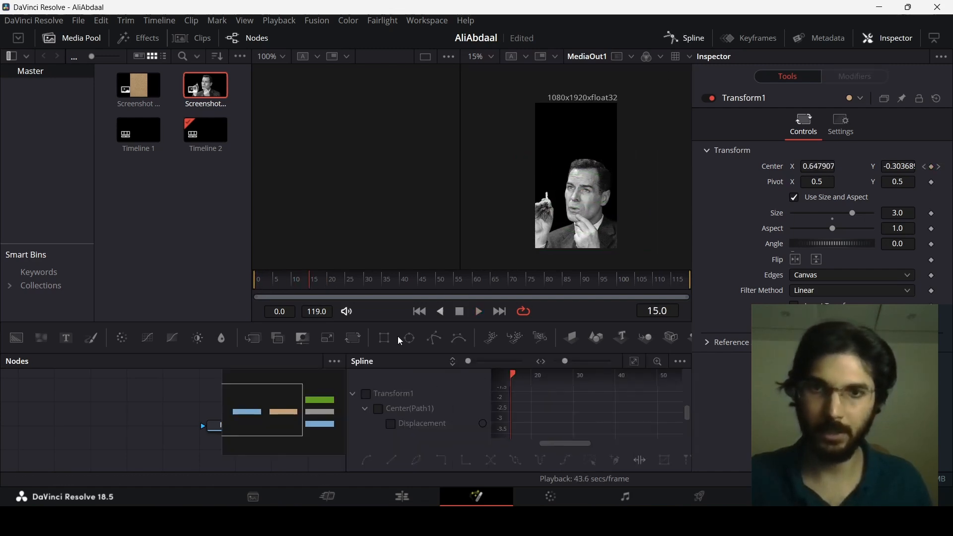
left_click(366, 393)
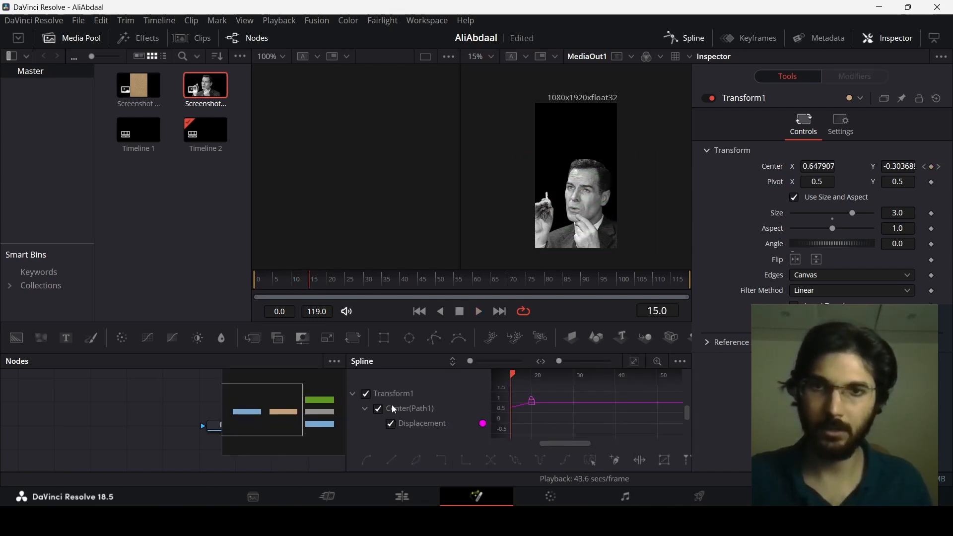
left_click(634, 362)
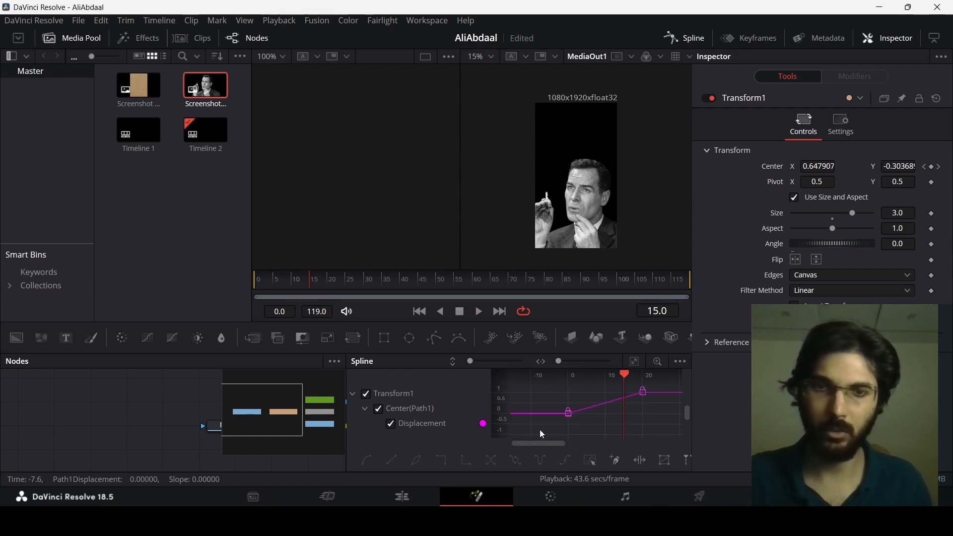
left_click_drag(546, 429, 655, 388)
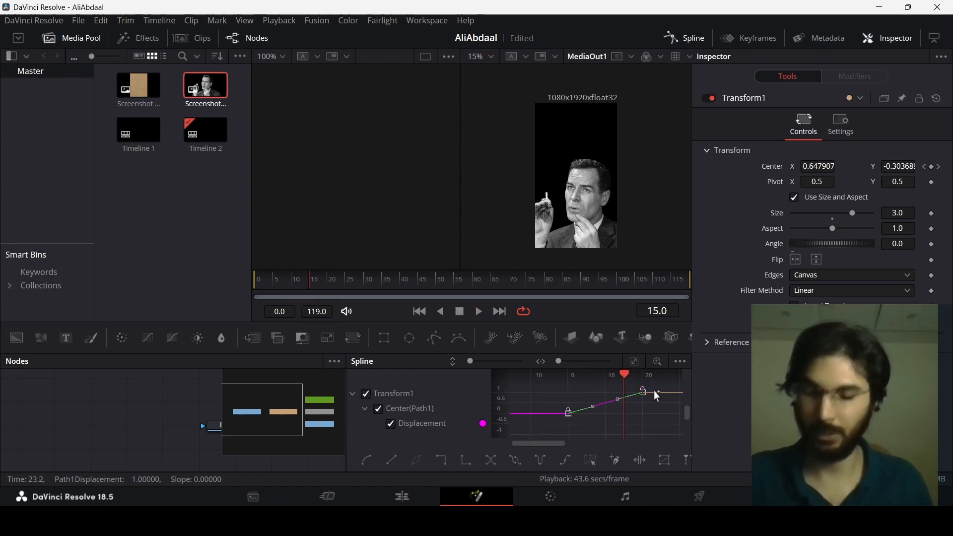
key("s")
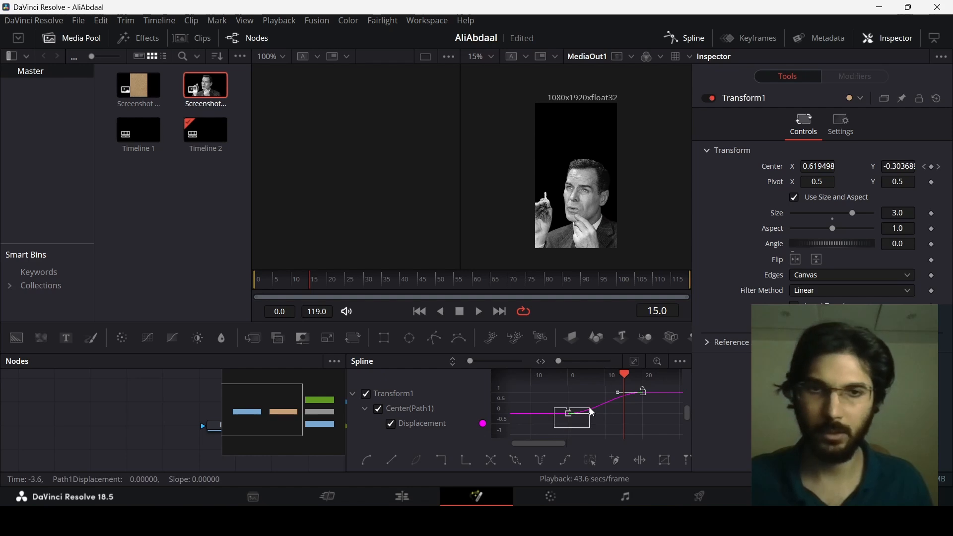
left_click(587, 413)
left_click_drag(590, 418, 621, 418)
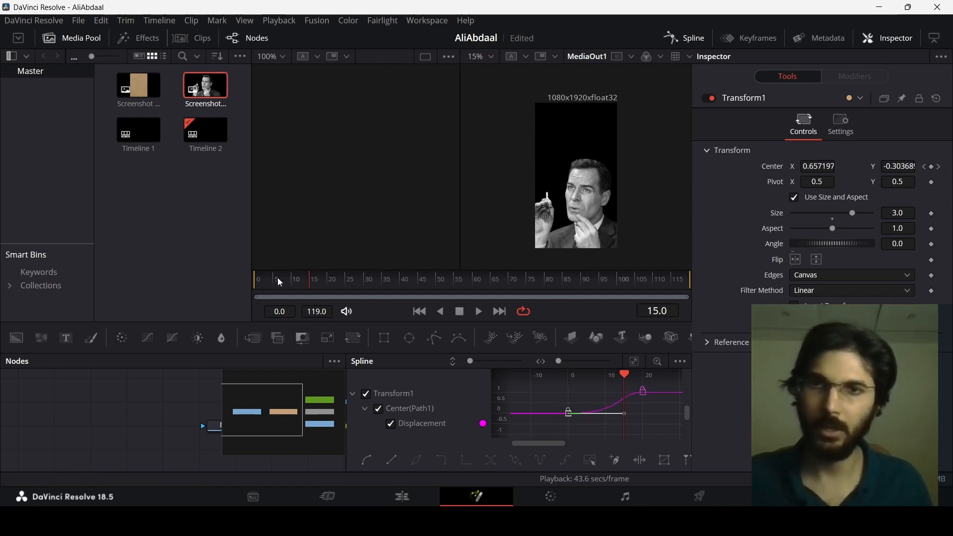
Close the spline editor and play the man's slide animation from the first frame
key("Home")
left_click(685, 38)
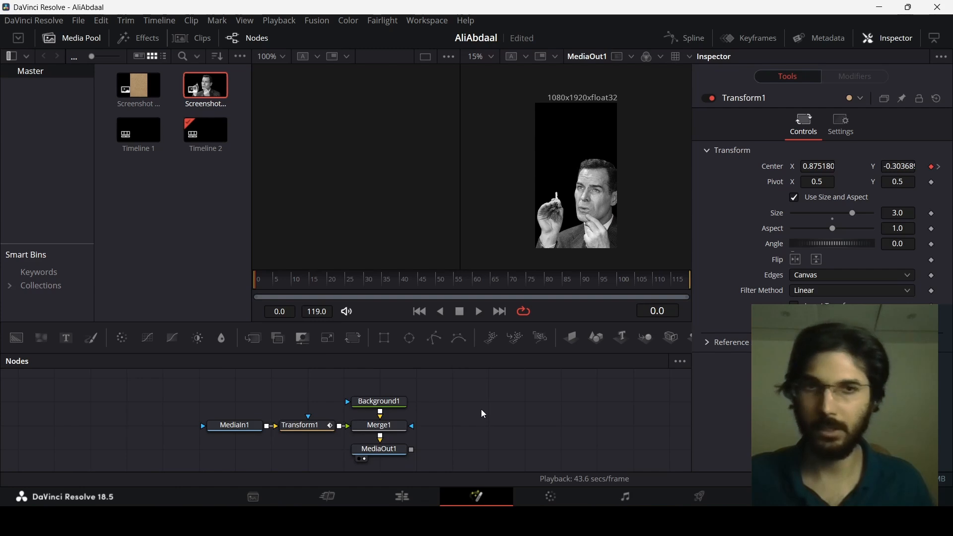
key("space")
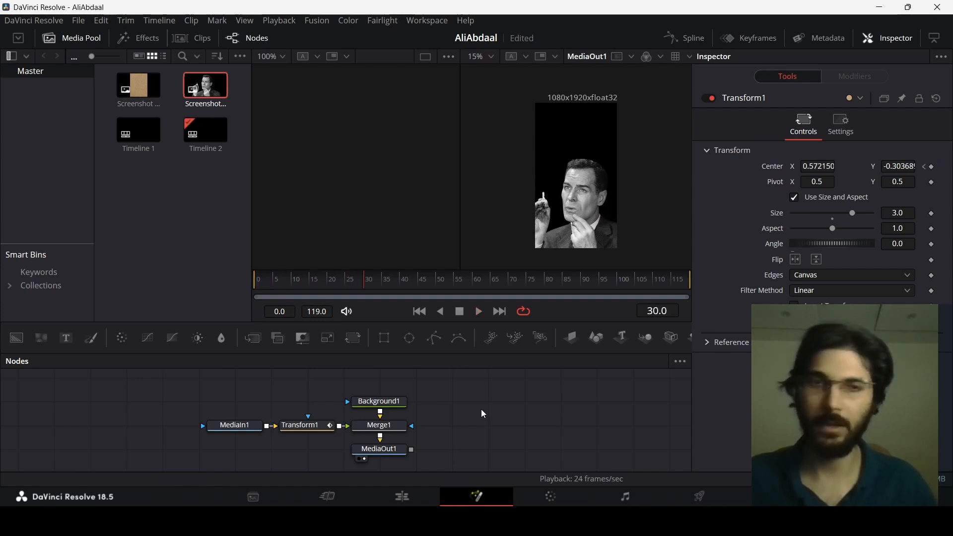
Move MediaOut1 further down the node graph and insert five more Merge nodes in series after Merge1
scroll(379, 424, "down", 2)
left_click(378, 425)
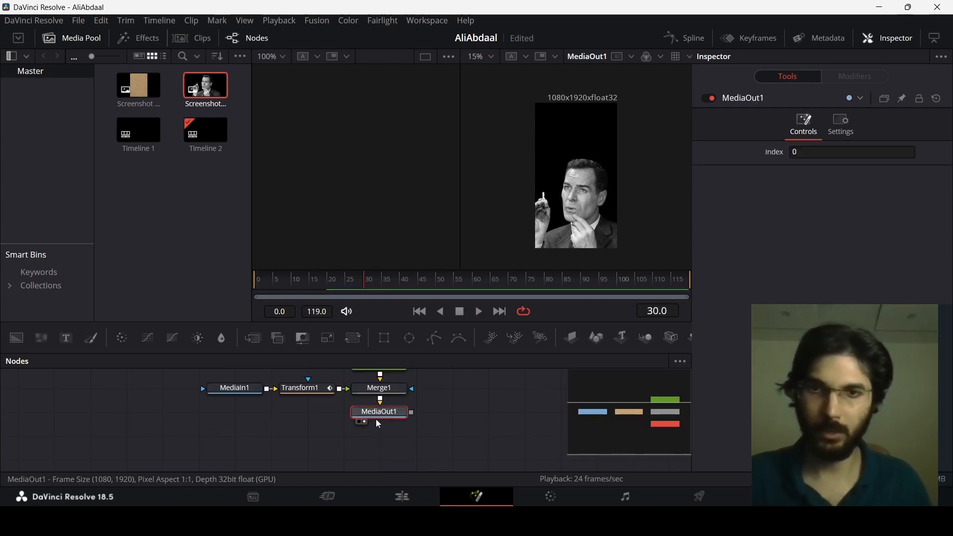
left_click_drag(388, 416, 389, 460)
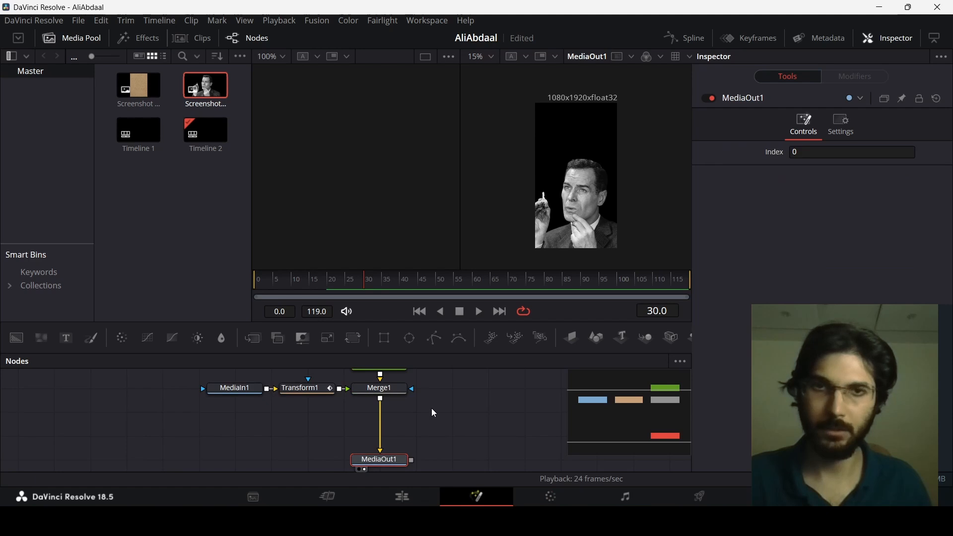
scroll(431, 408, "down", 2)
scroll(432, 411, "up", 2)
left_click(382, 390)
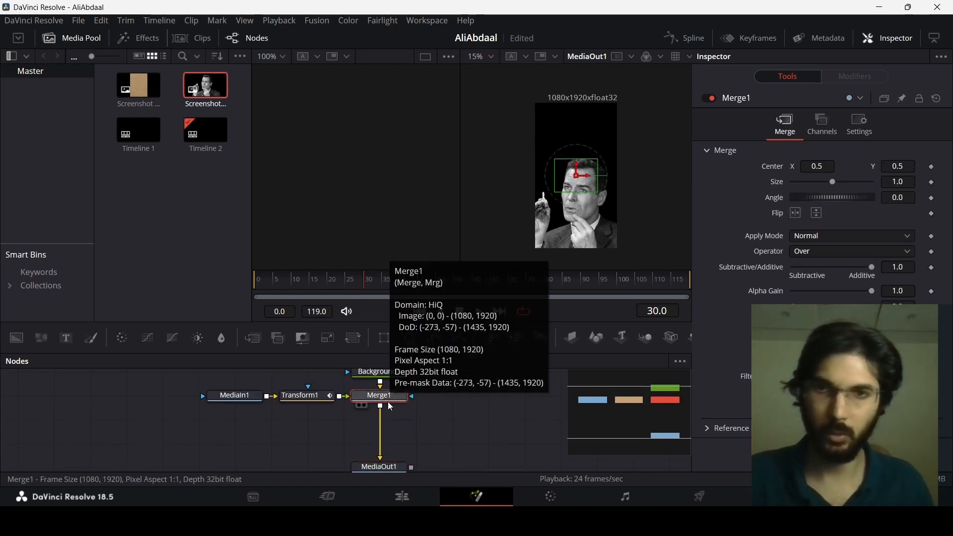
left_click(255, 339)
left_click(255, 340)
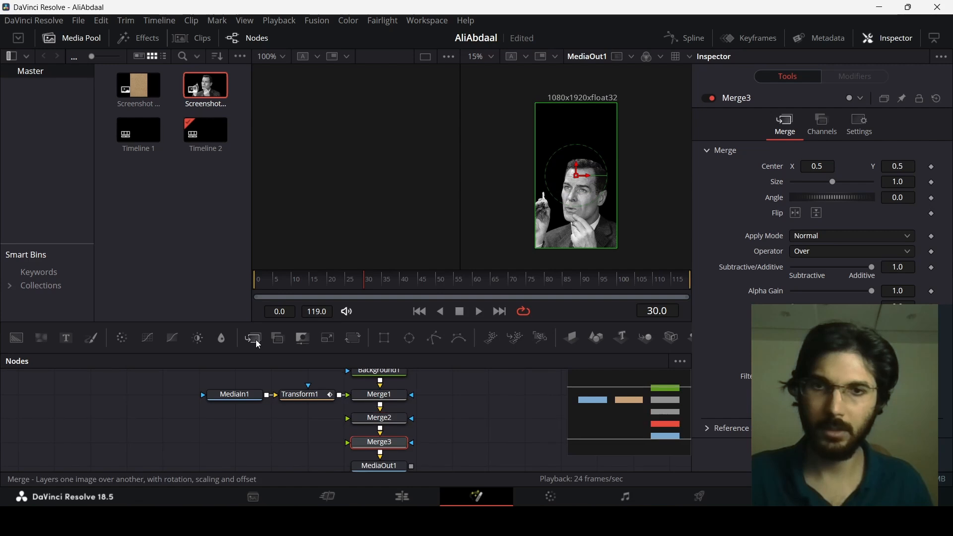
left_click(255, 339)
left_click(255, 339)
left_click(255, 339)
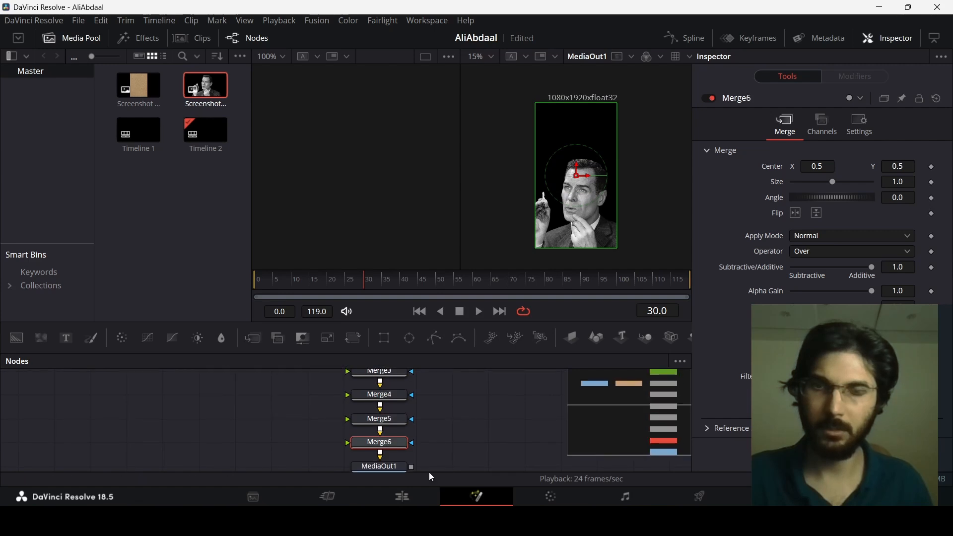
Review the added Merge nodes in pairs, selecting Merge2 with Merge3 and Merge4 with Merge5
scroll(451, 422, "up", 1)
scroll(451, 422, "up", 3)
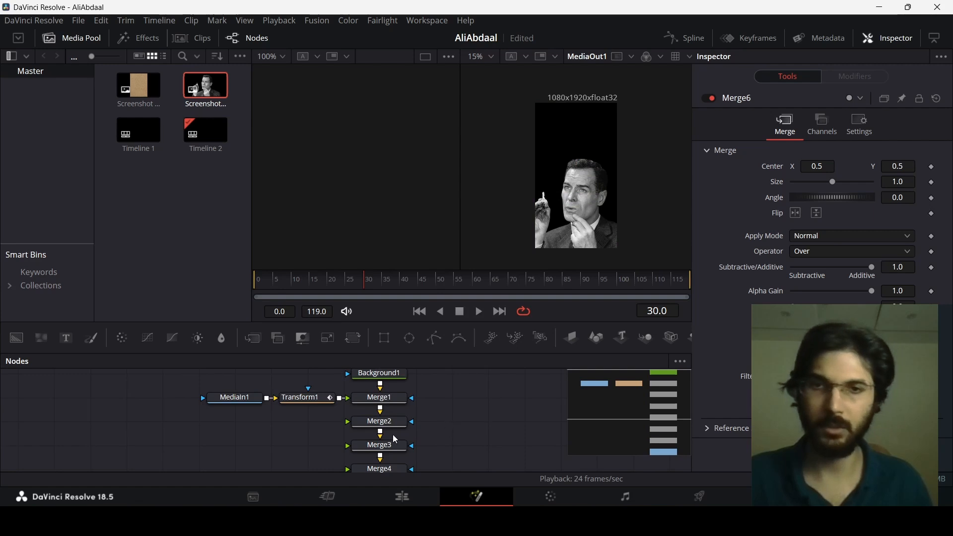
left_click_drag(317, 419, 410, 461)
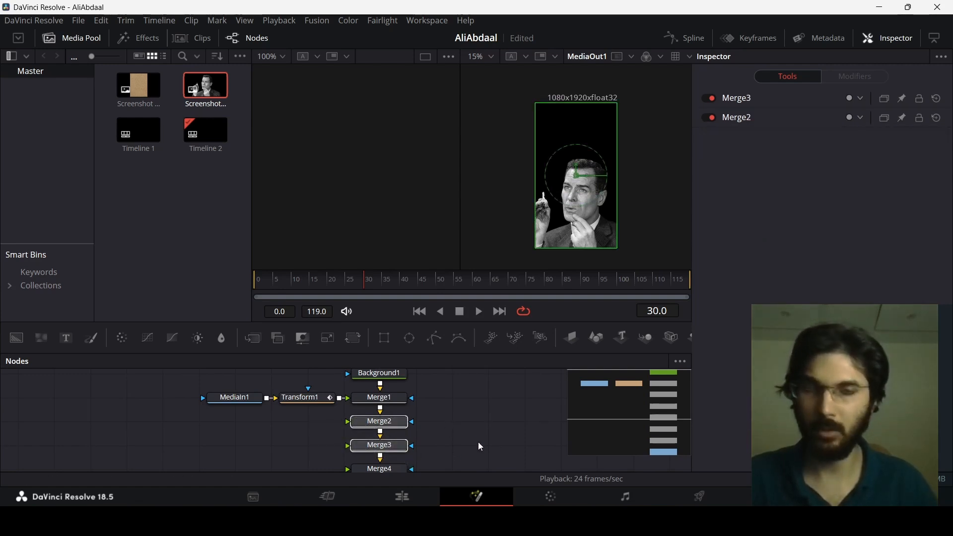
scroll(478, 442, "down", 3)
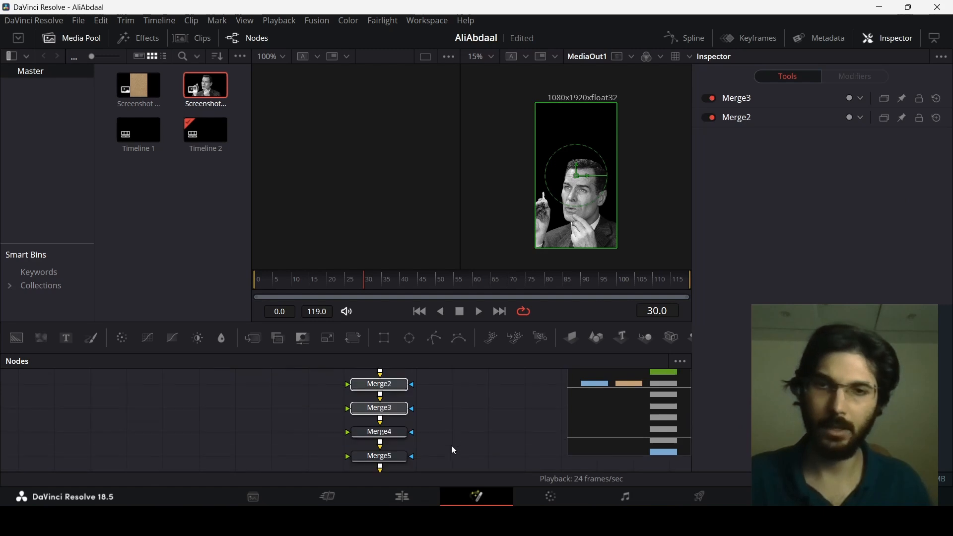
left_click_drag(427, 460, 396, 429)
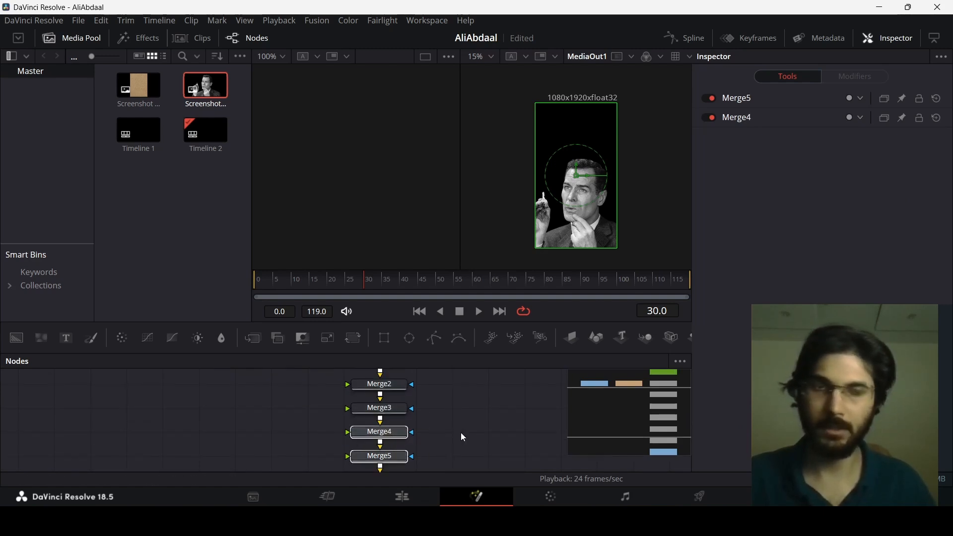
Delete the Merge6 node at the end of the merge chain, leaving Merge5 connected to MediaOut1
scroll(461, 433, "down", 3)
left_click(396, 454)
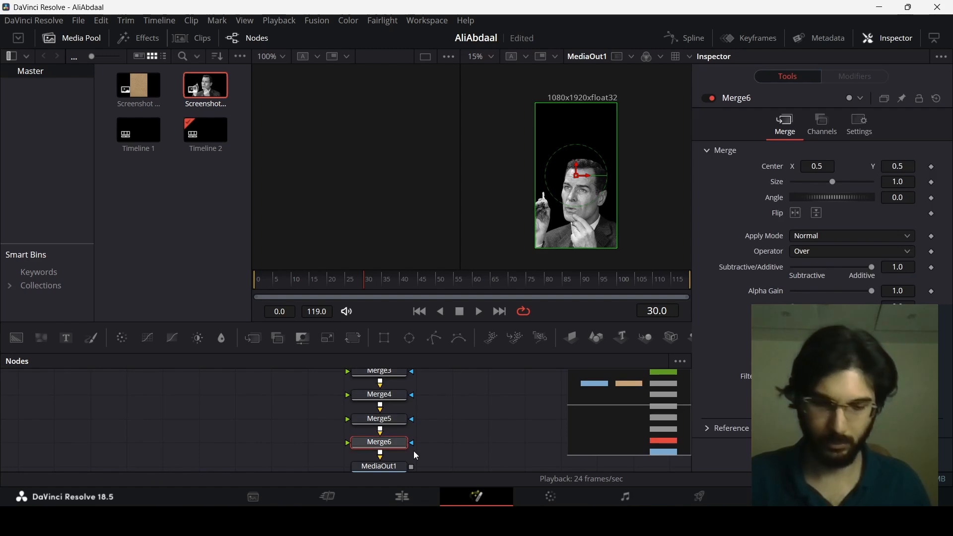
scroll(438, 433, "up", 6)
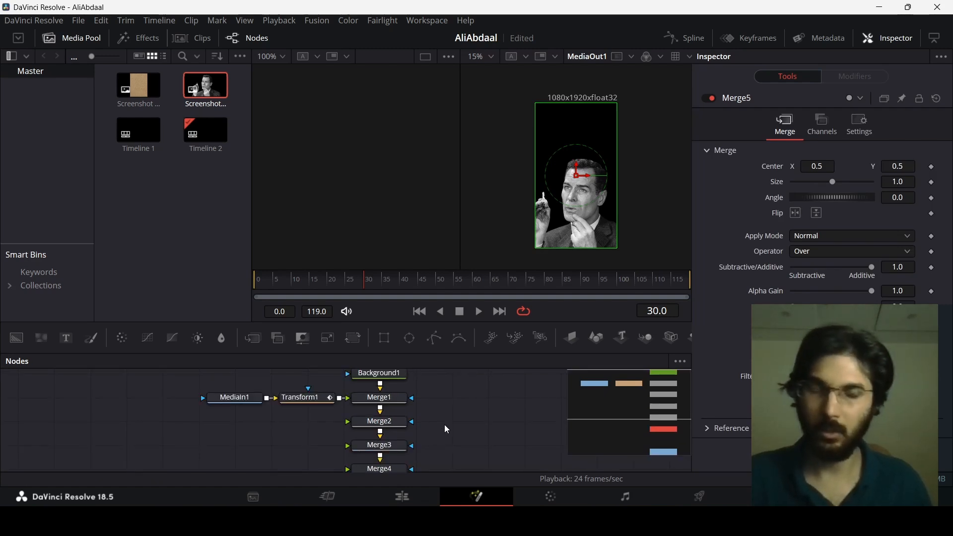
Add a Text node feeding Merge4, align it level with that merge, and enter the text "Key to"
left_click_drag(72, 341, 373, 468)
scroll(427, 447, "down", 6)
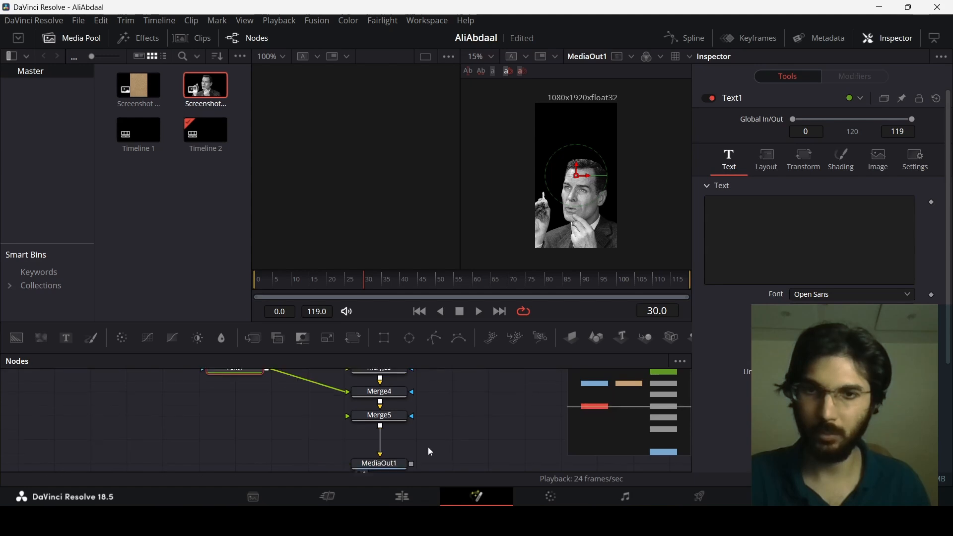
left_click_drag(235, 370, 234, 393)
type("Key to")
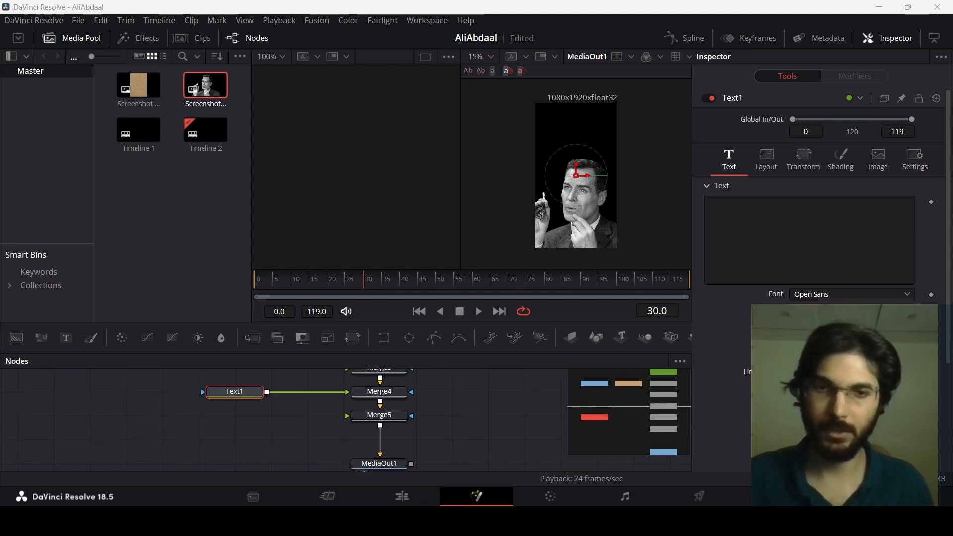
Set the "Key to" font to Modern No. 20 and move the text up above the man's head
left_click(846, 296)
key("Up")
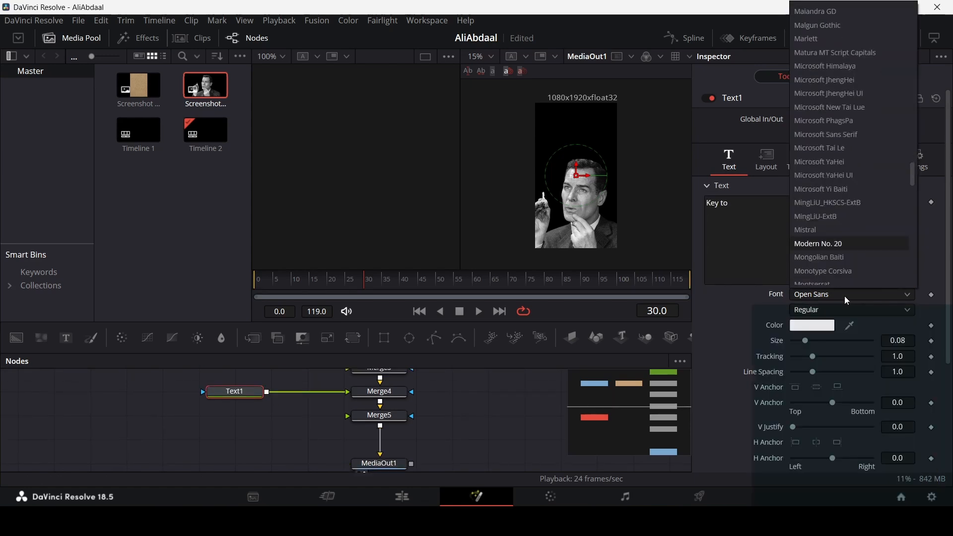
key("Return")
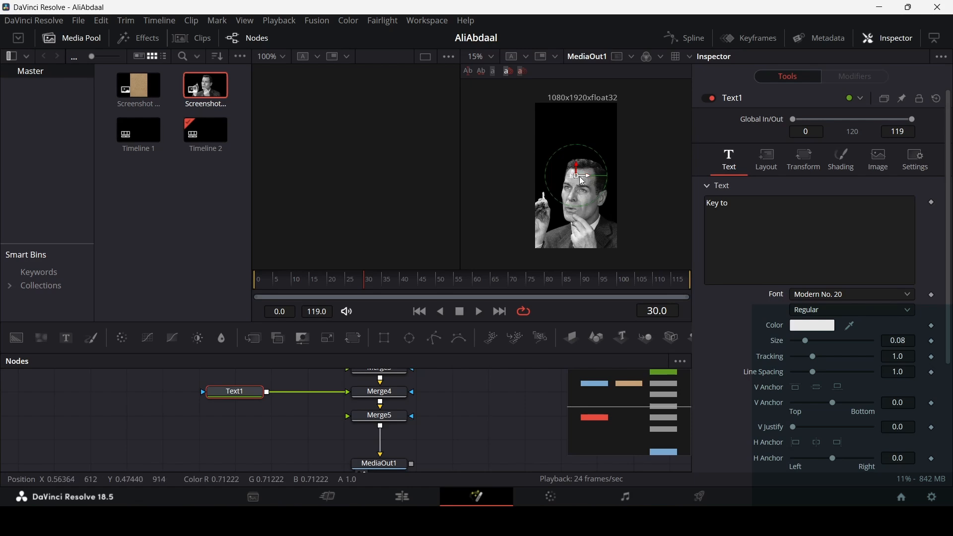
left_click_drag(586, 182, 585, 127)
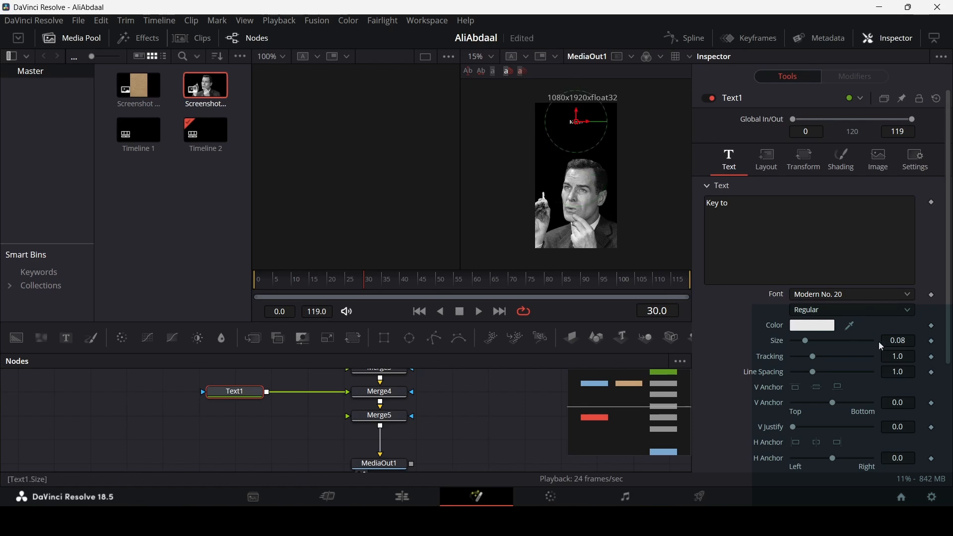
Set the "Key to" text size to 0.3 and shift it slightly left in the frame
left_click(903, 340)
key("BackSpace")
key("BackSpace")
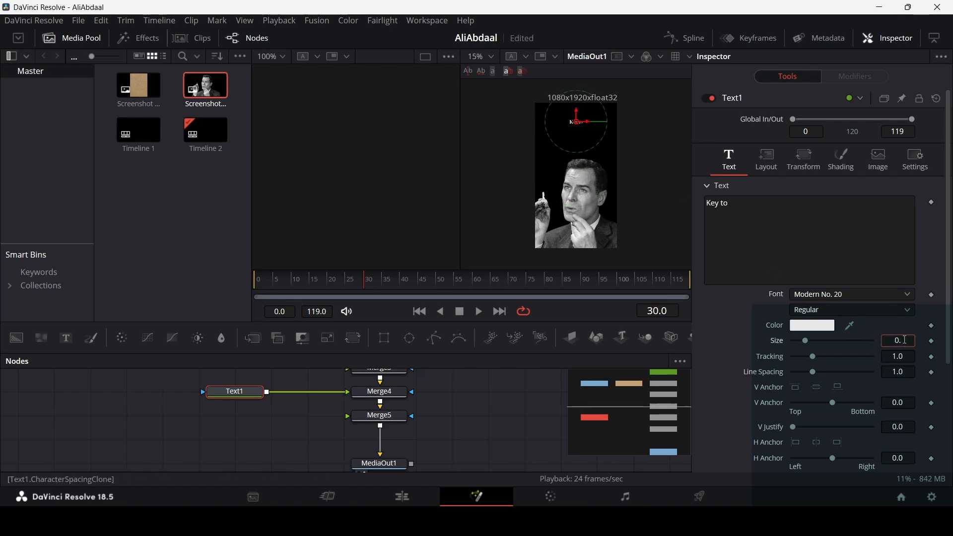
type("3")
key("Tab")
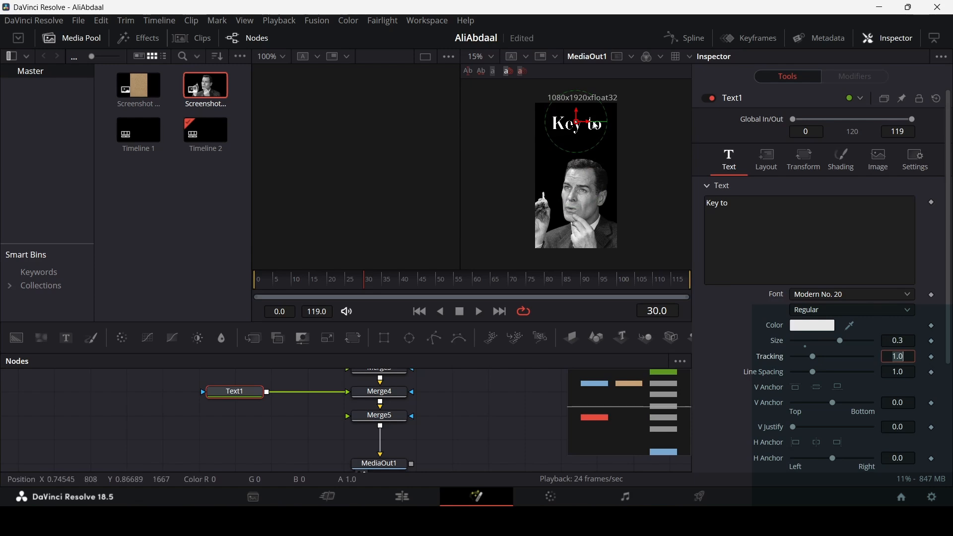
left_click_drag(591, 125, 581, 125)
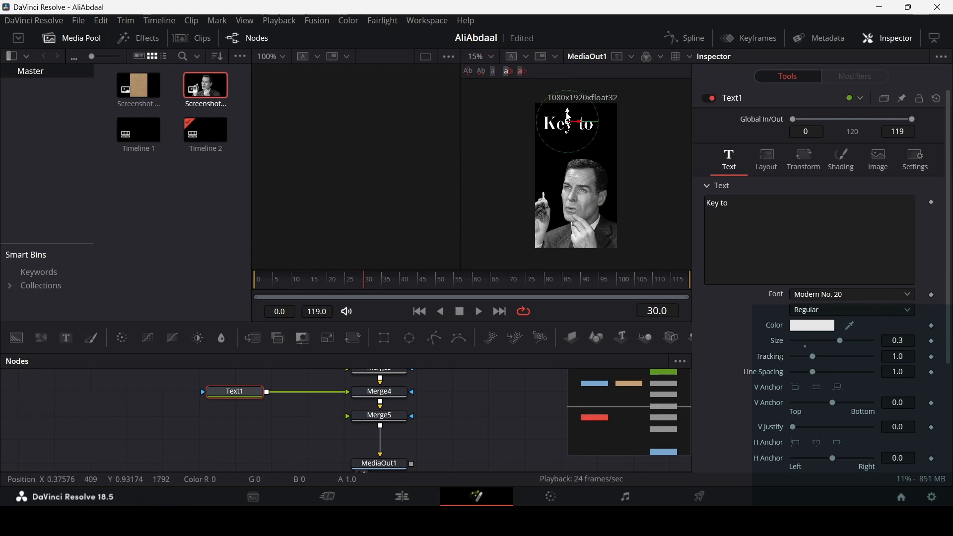
scroll(566, 121, "up", 2)
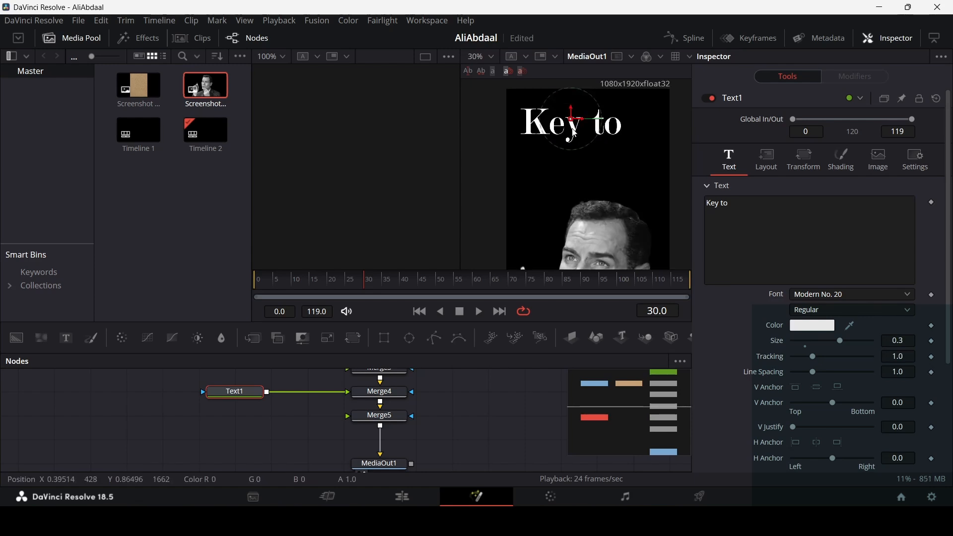
Add a second Text node below Text1, paste Text1's settings onto it, and connect it to Merge5
left_click_drag(66, 338, 234, 419)
left_click(241, 395)
right_click(240, 395)
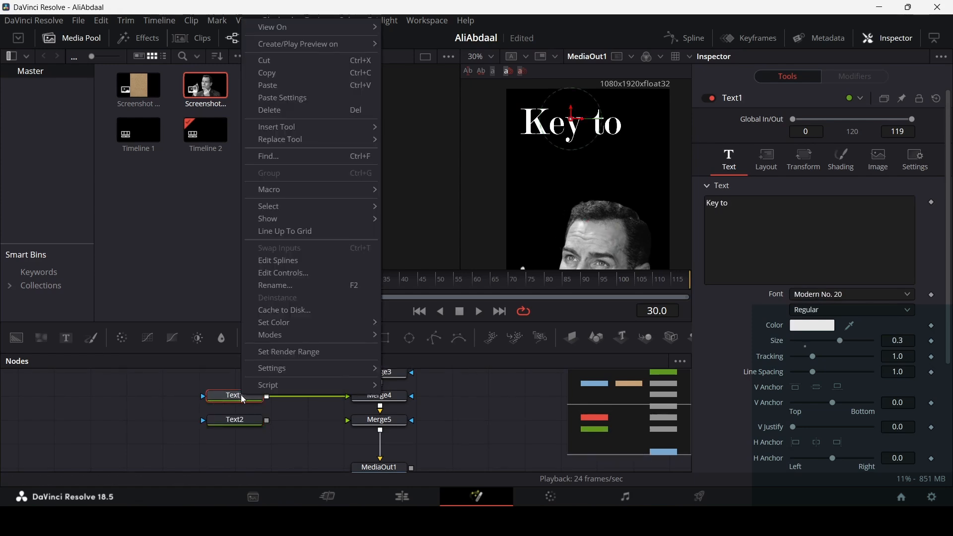
left_click(243, 397)
left_click_drag(186, 386, 263, 403)
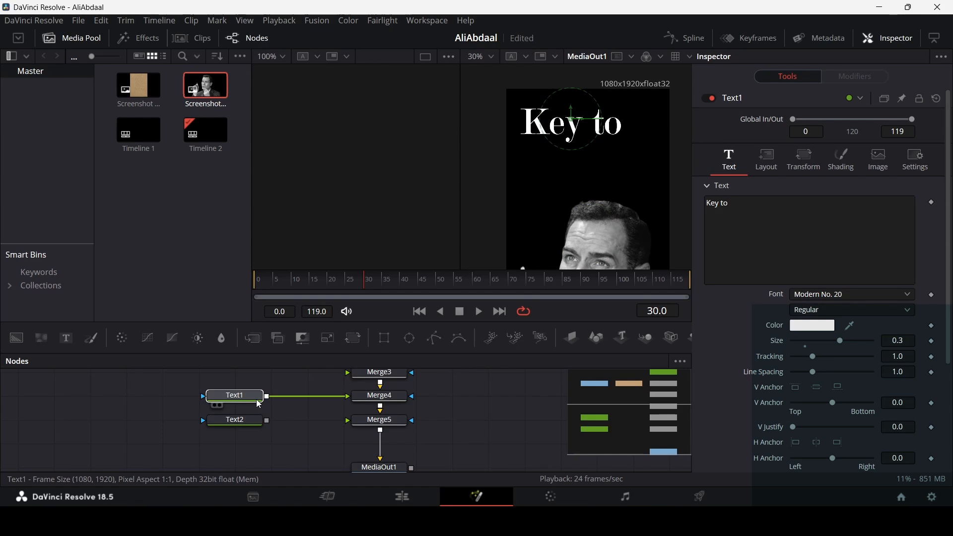
right_click(244, 421)
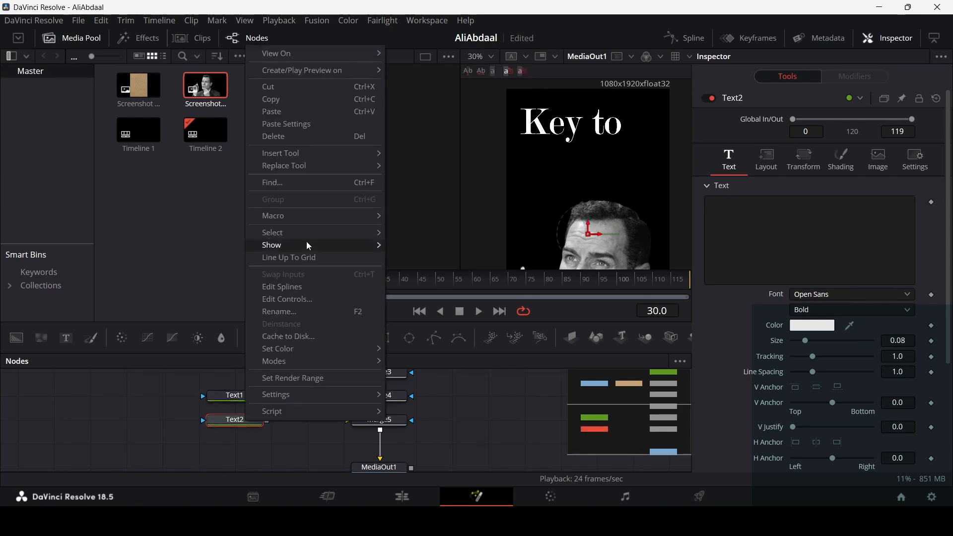
left_click(308, 124)
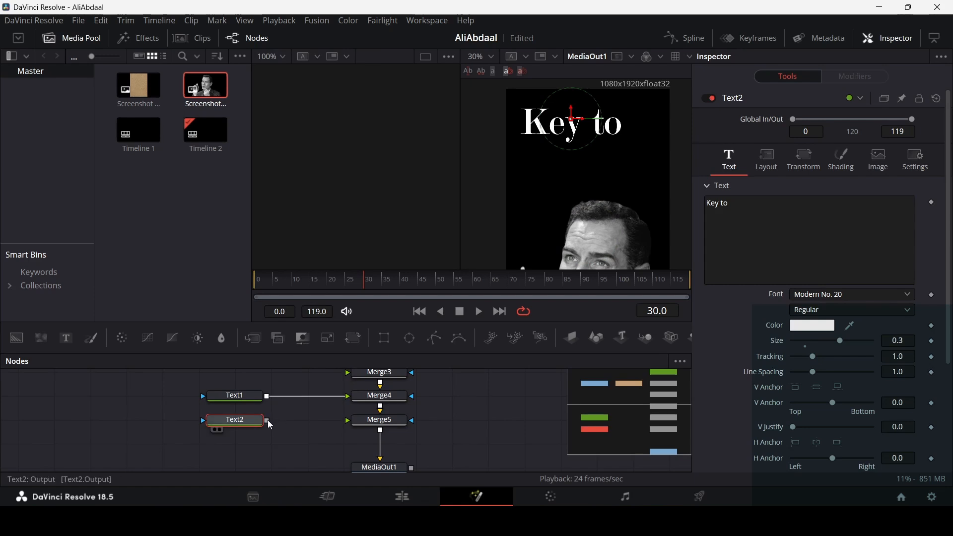
left_click_drag(392, 421, 395, 421)
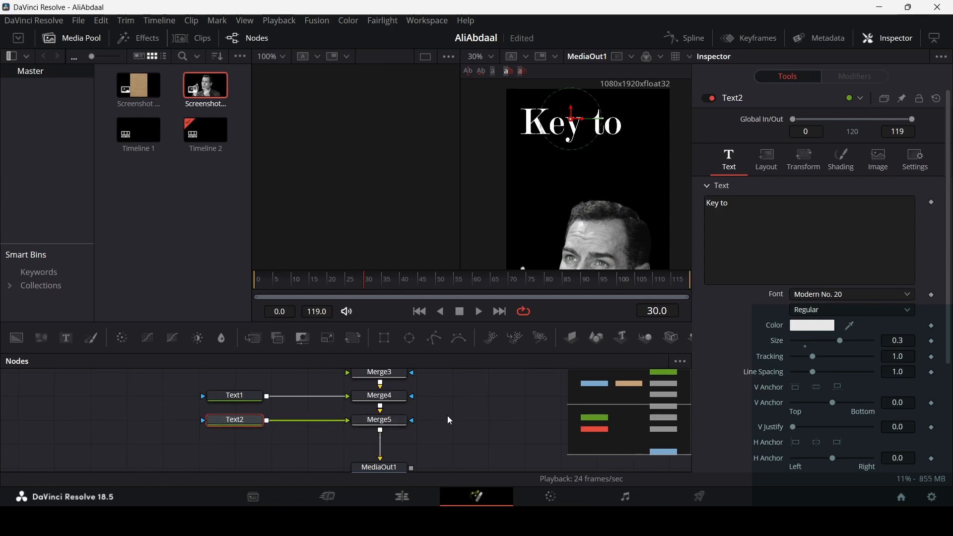
Move Text2 directly below the "Key to" line and change its text to "Success"
left_click_drag(571, 115, 574, 156)
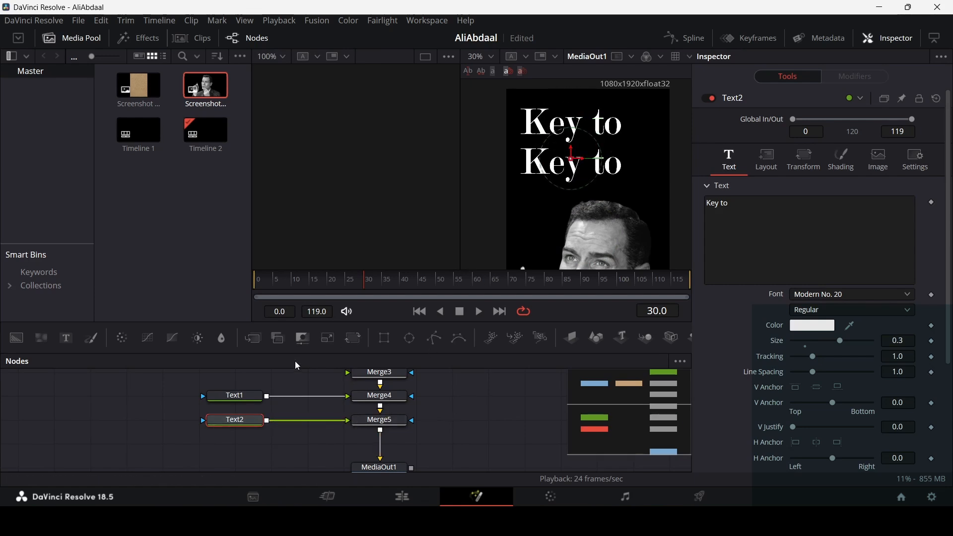
left_click(738, 209)
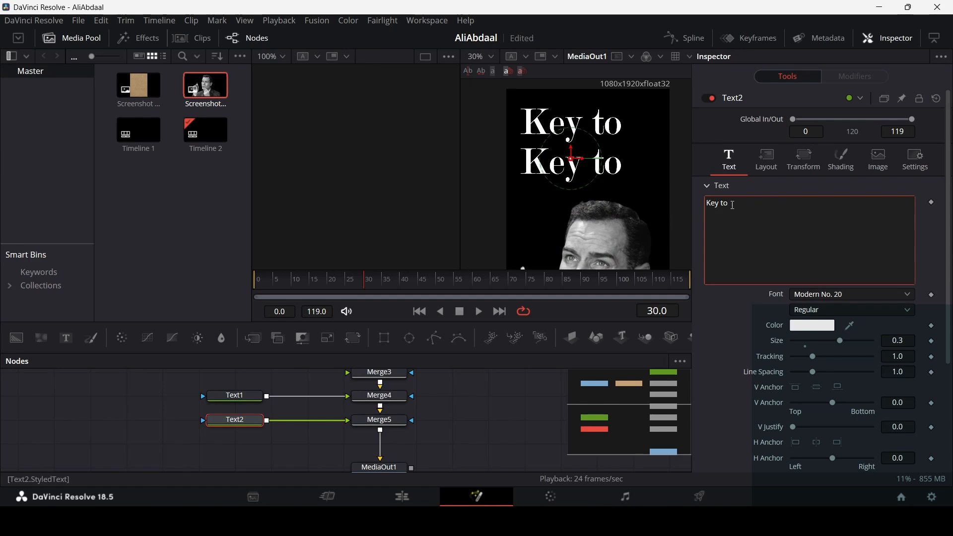
key("ctrl+a")
type("Suc")
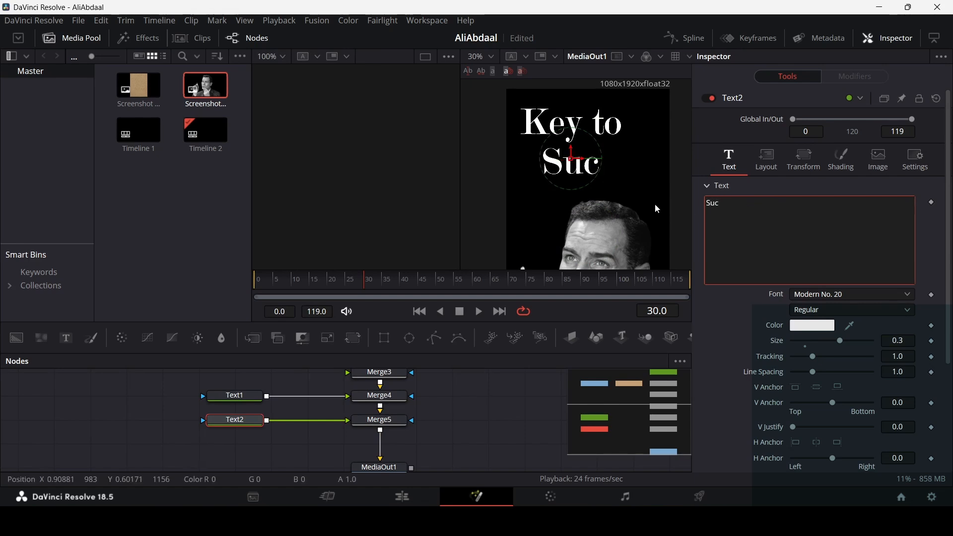
type("cess")
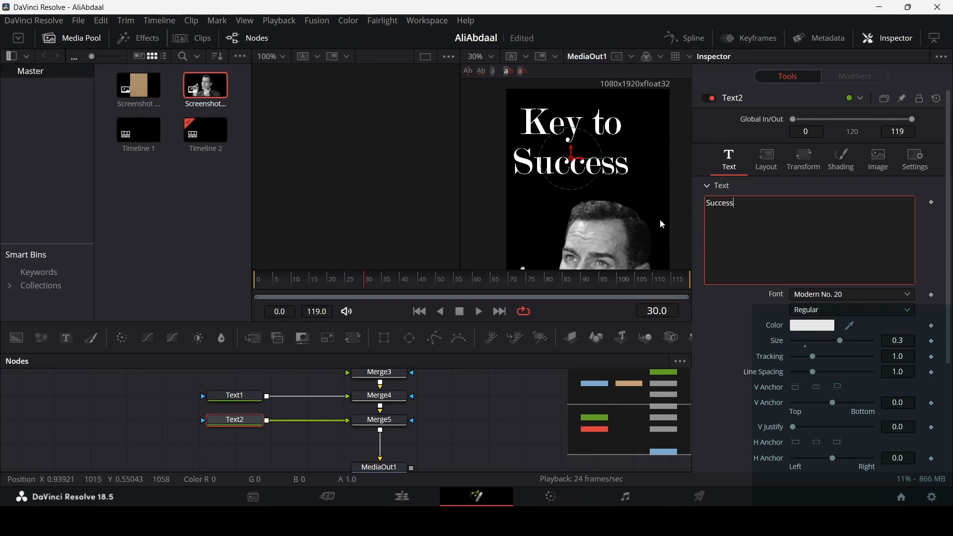
Set the "Success" text size to 0.25 and nudge it up closer to "Key to"
left_click(911, 341)
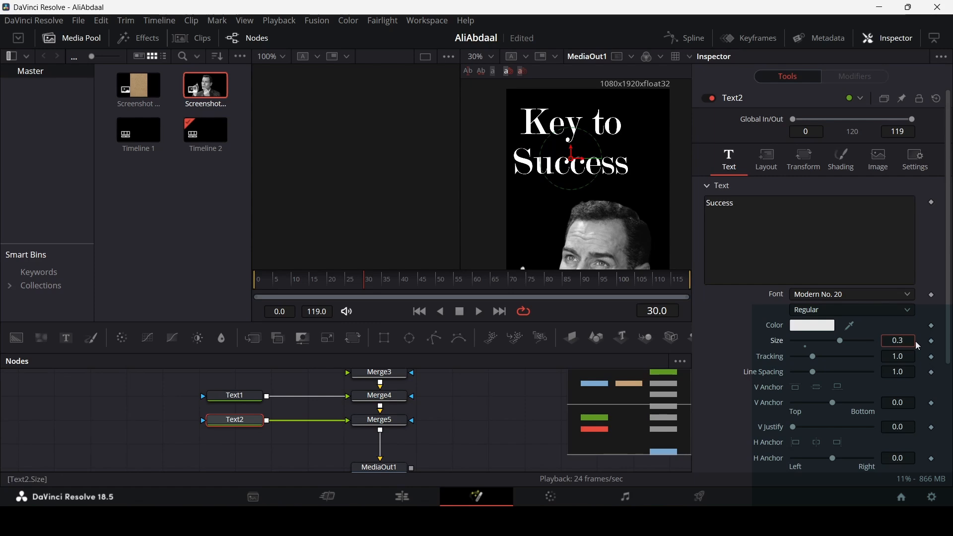
type("25")
key("Tab")
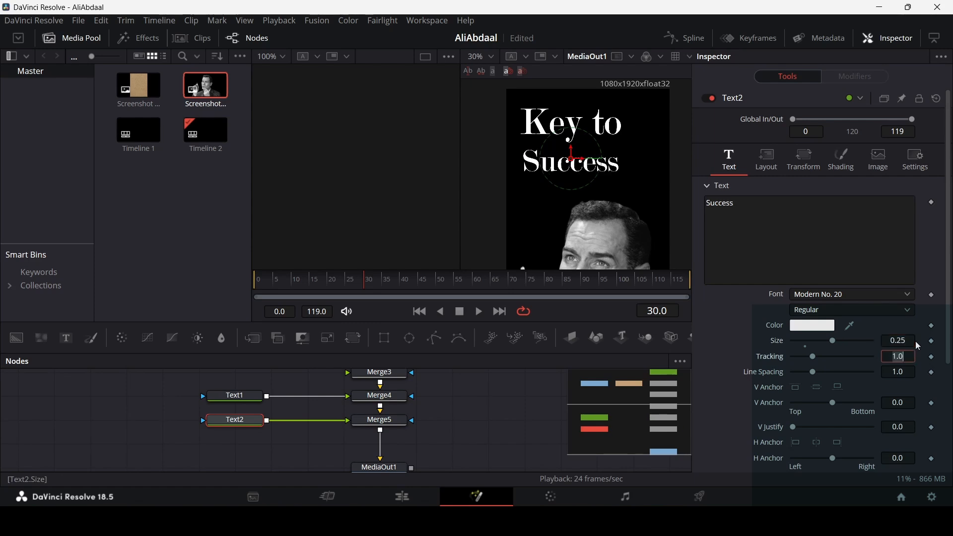
left_click_drag(572, 168, 572, 163)
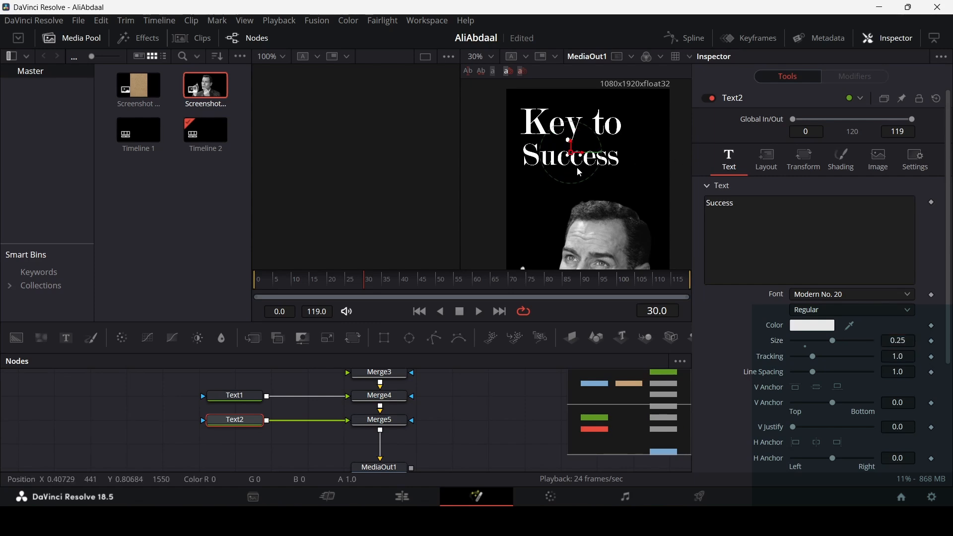
left_click(479, 432)
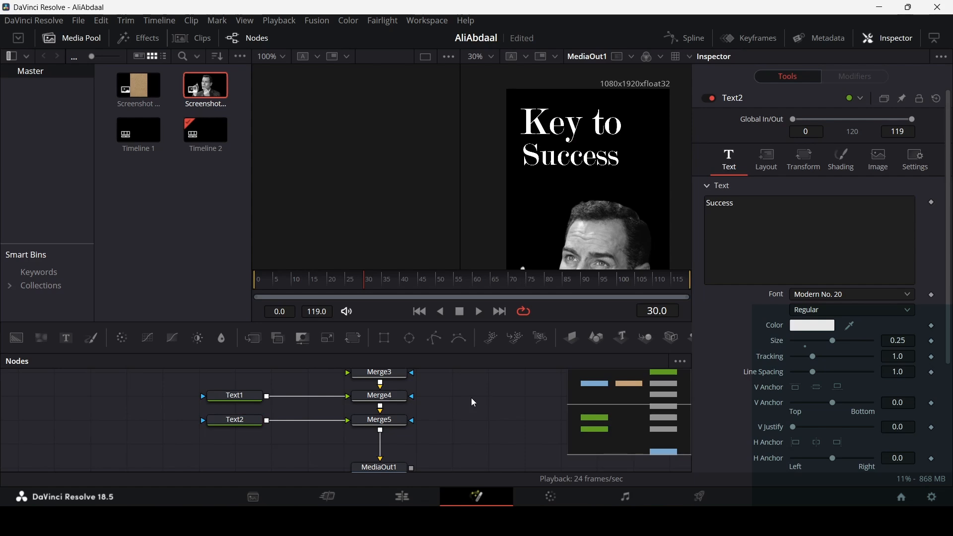
Add a new Background node beside Merge2 and mask it with a Rectangle node
scroll(472, 399, "up", 2)
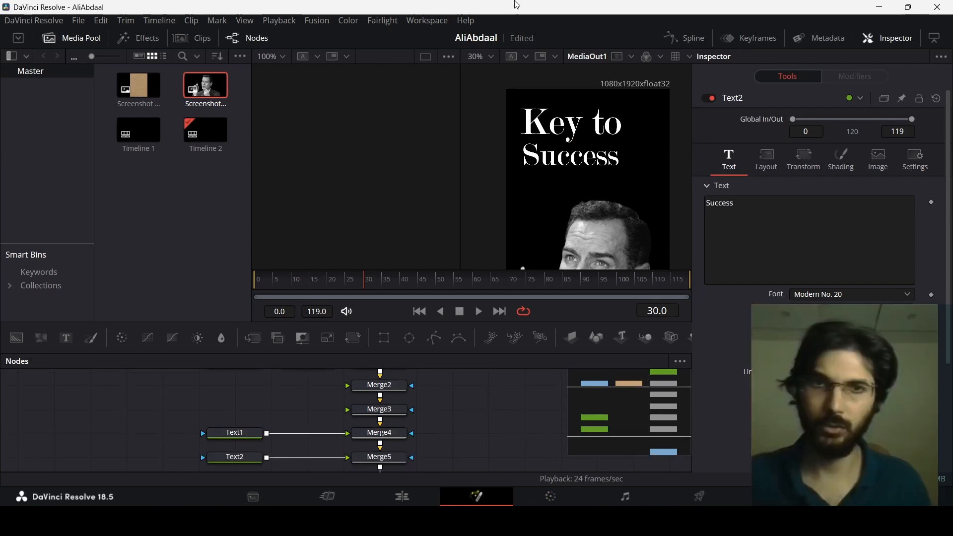
left_click(17, 338)
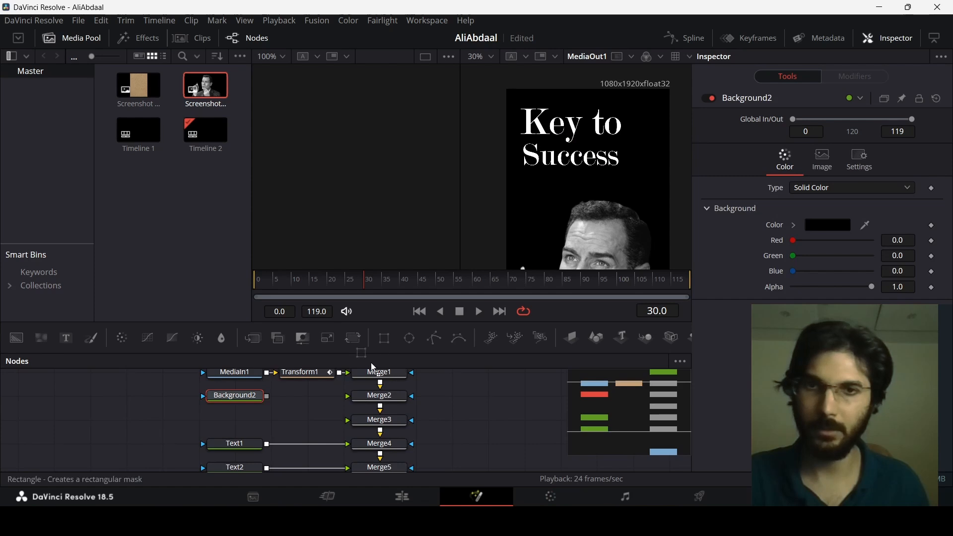
left_click_drag(373, 367, 225, 397)
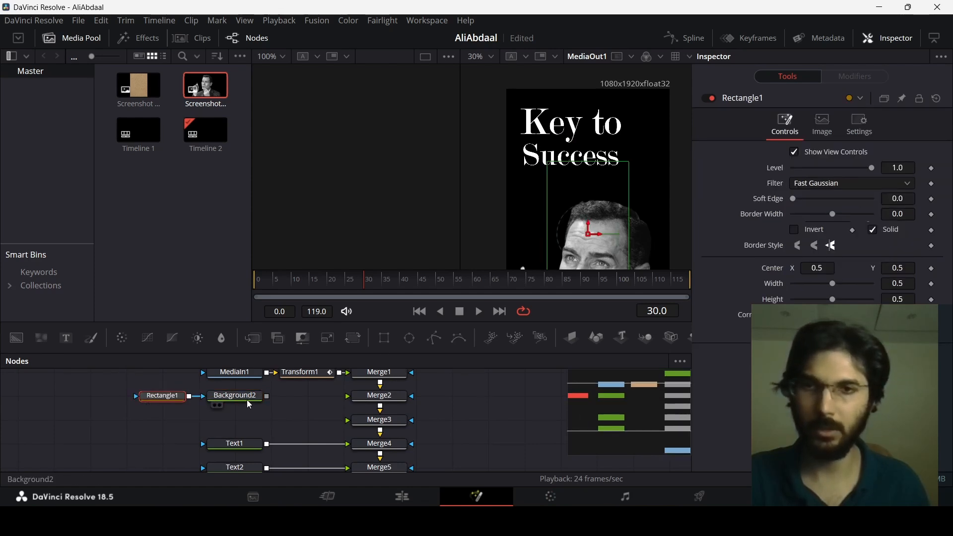
Connect Background2 to Merge2 and colour it yellow with Red 1.0 and Green 0.74
left_click(246, 397)
left_click_drag(267, 396, 372, 401)
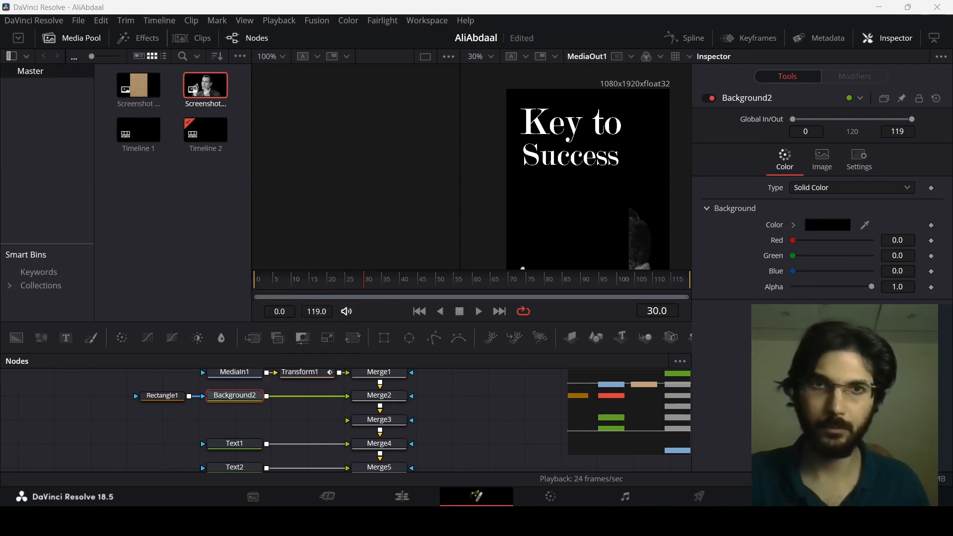
left_click_drag(792, 240, 873, 240)
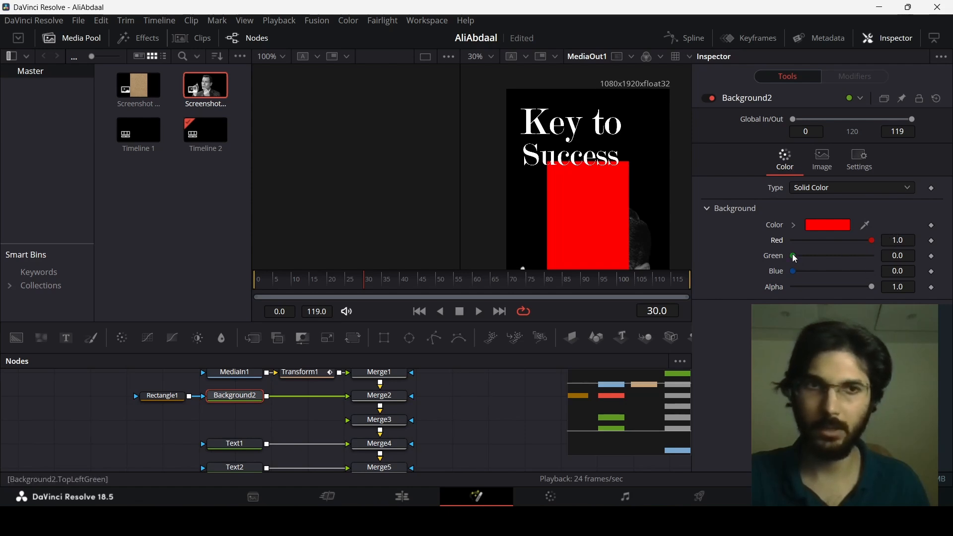
left_click_drag(793, 255, 851, 256)
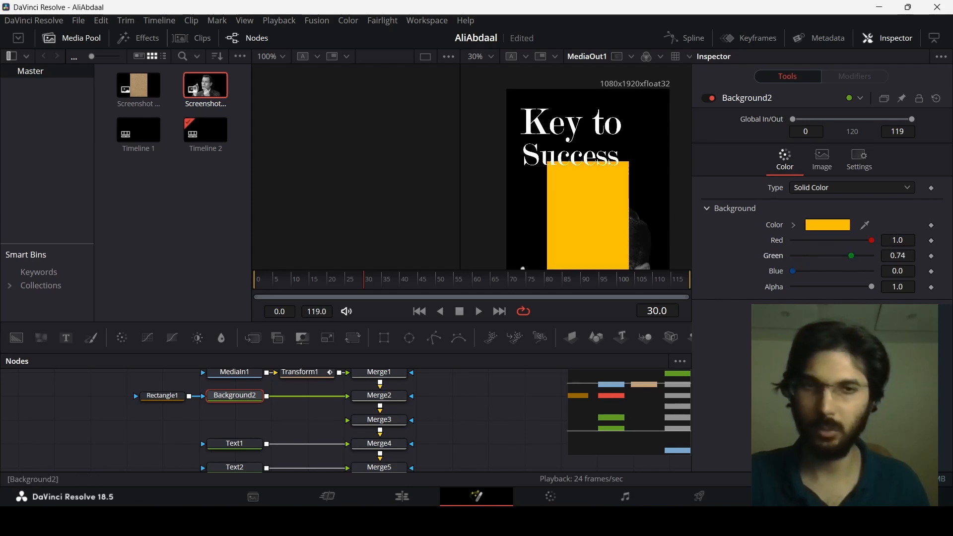
Resize Rectangle1 to width 0.638 and height 0.11, placing it behind "Key to" at about X 0.397, Y 0.885
left_click(163, 396)
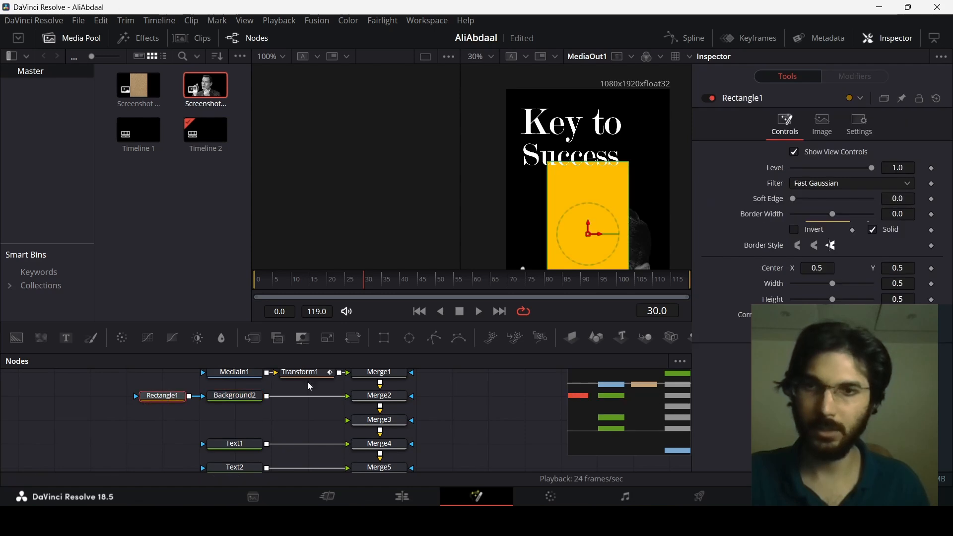
left_click_drag(827, 283, 798, 299)
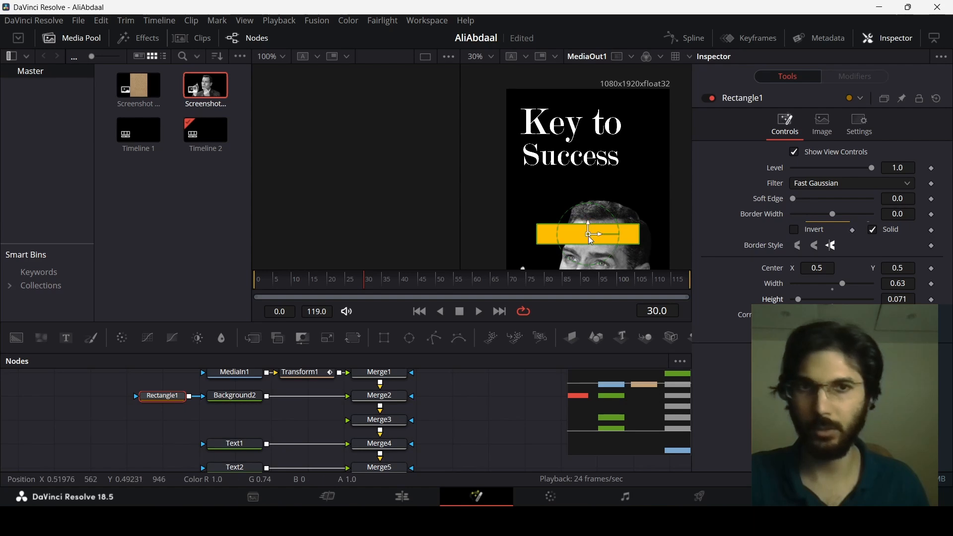
left_click_drag(591, 238, 574, 128)
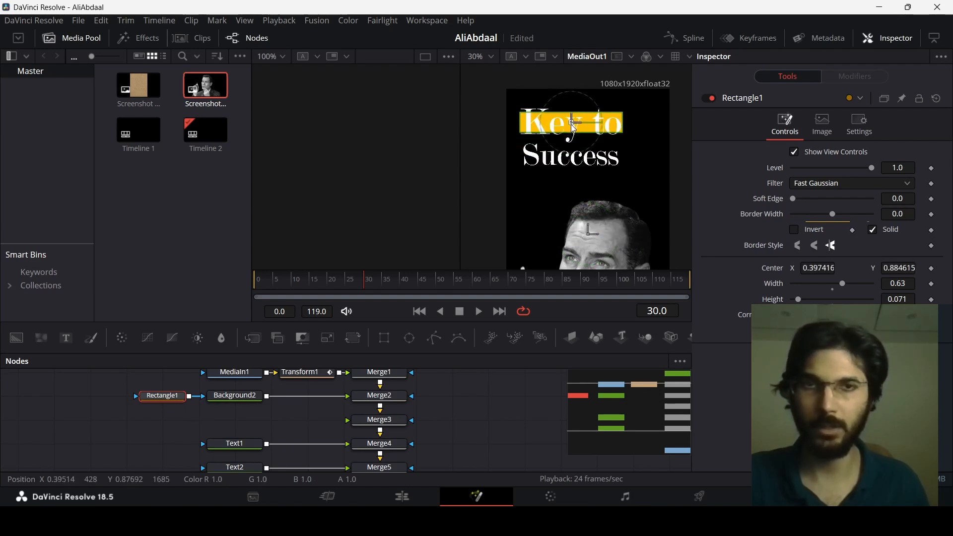
left_click_drag(796, 299, 802, 299)
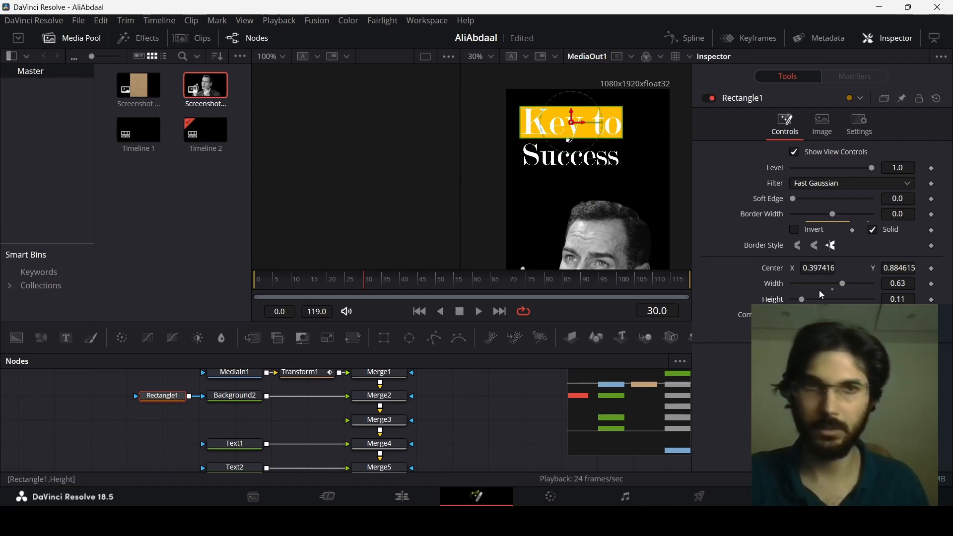
left_click_drag(842, 283, 844, 283)
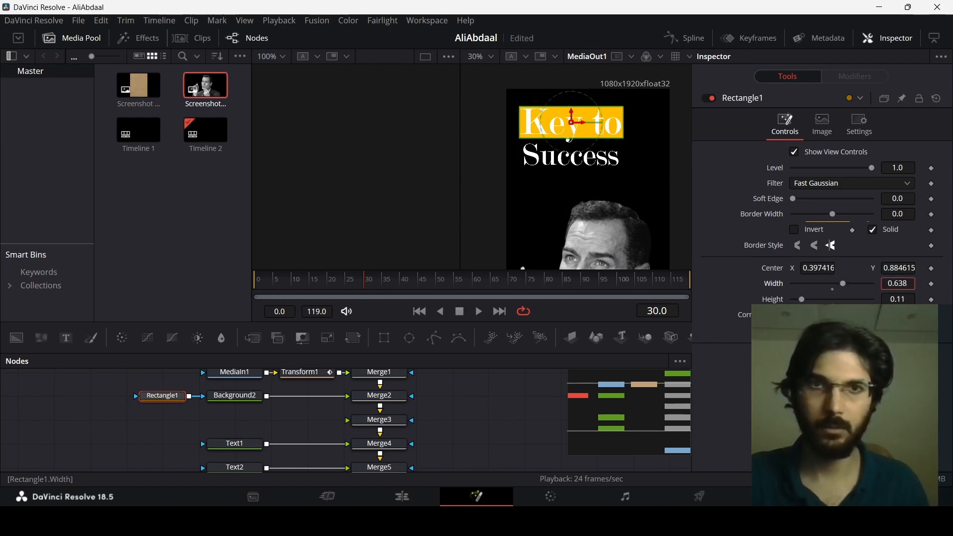
Add a Displace node after Background2 and connect a new FastNoise node to it to roughen the bar's edges
left_click(233, 402)
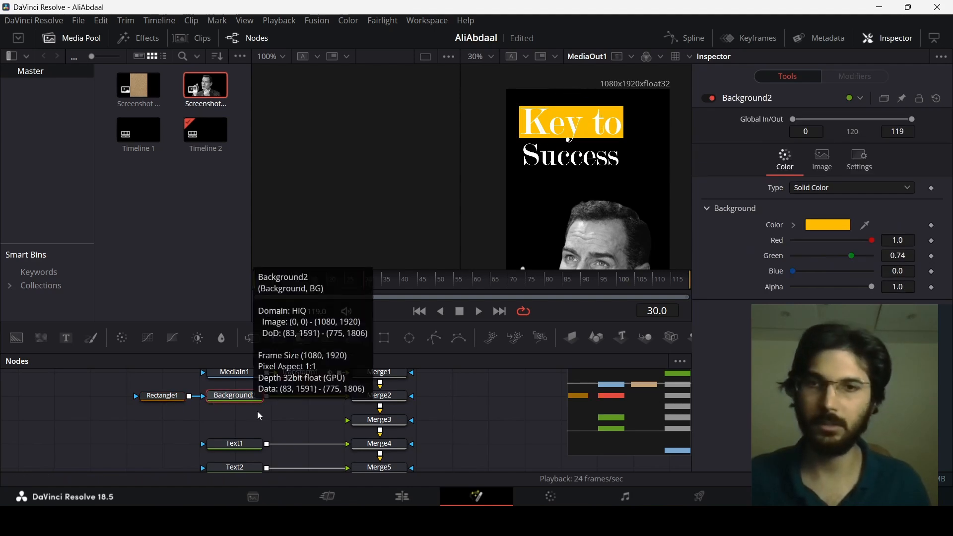
key("shift+space")
type("displ")
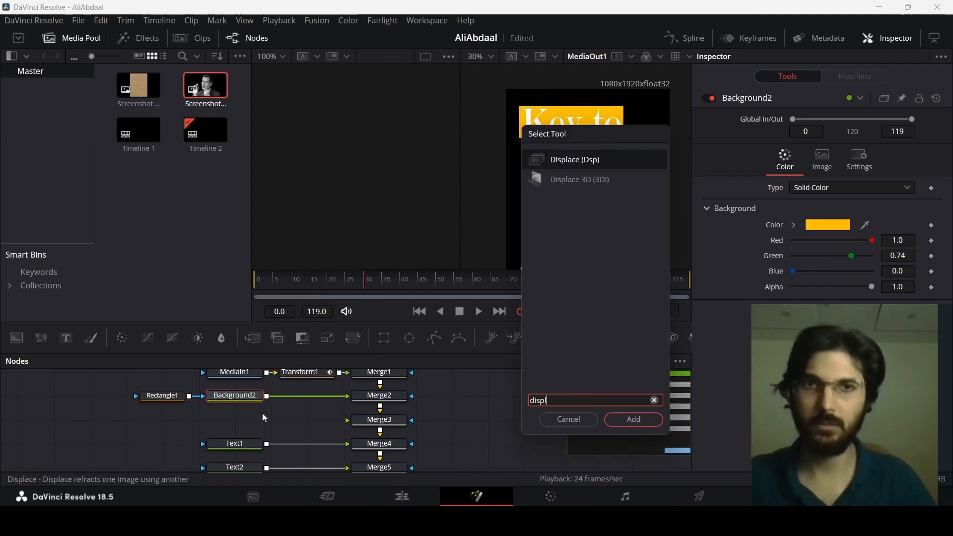
key("Return")
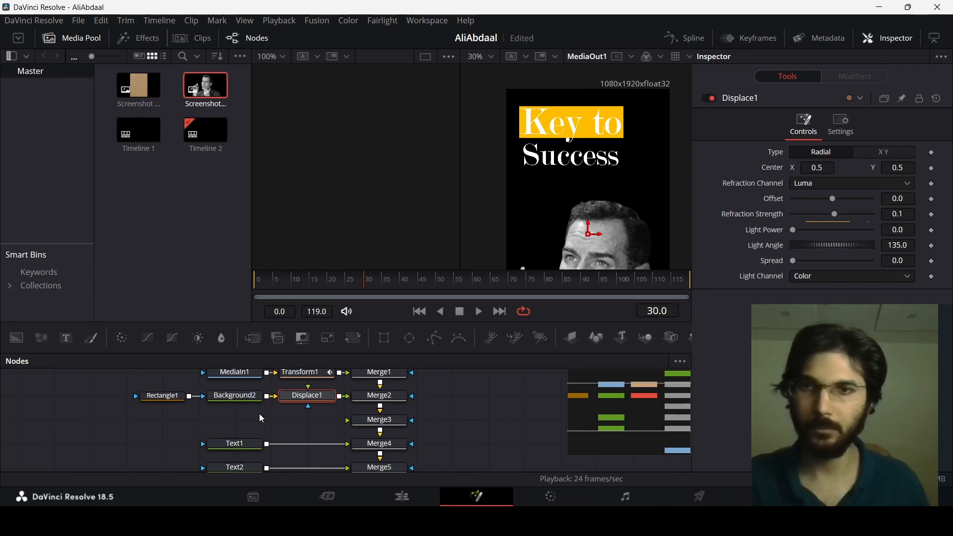
left_click_drag(41, 338, 308, 406)
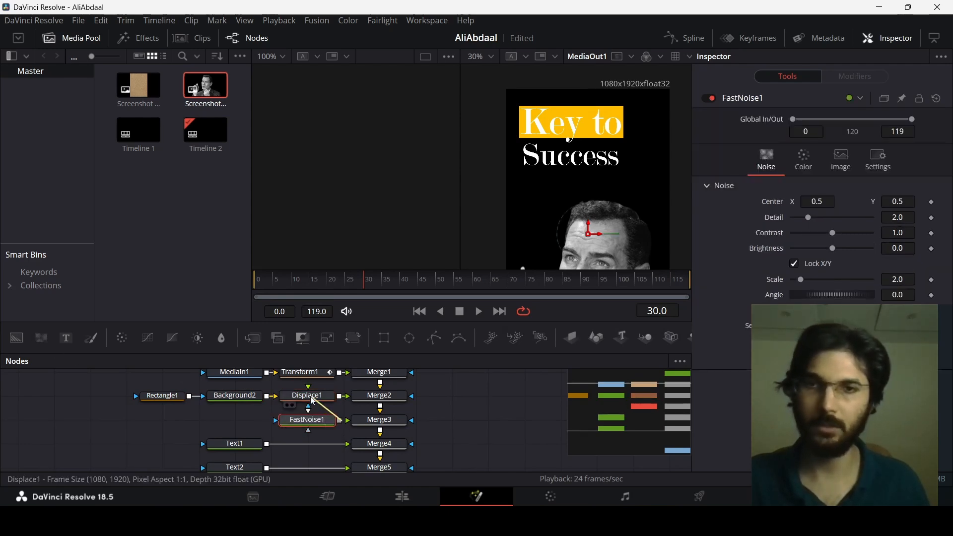
Nudge Rectangle1 down slightly behind "Key to" to about Y 0.88
scroll(487, 123, "up", 5)
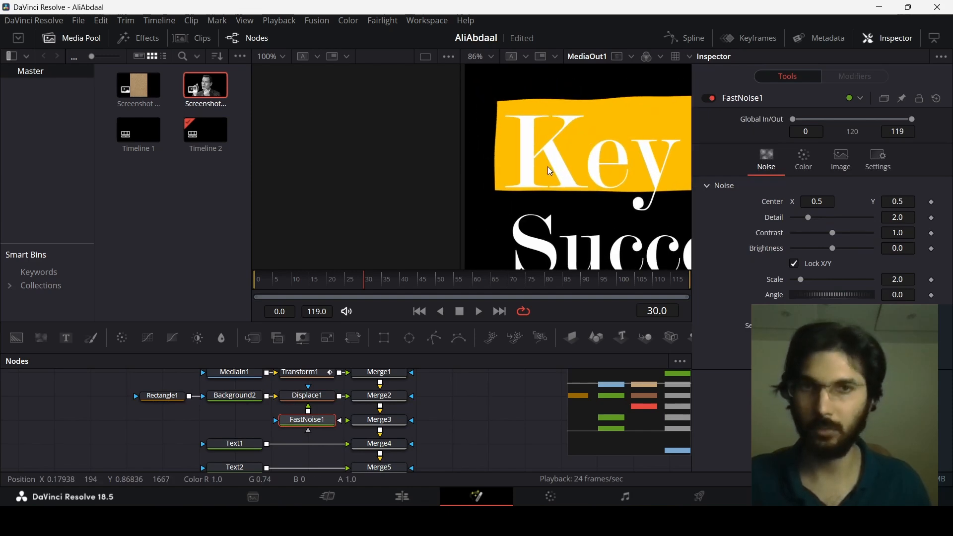
scroll(595, 182, "down", 3)
scroll(596, 182, "down", 1)
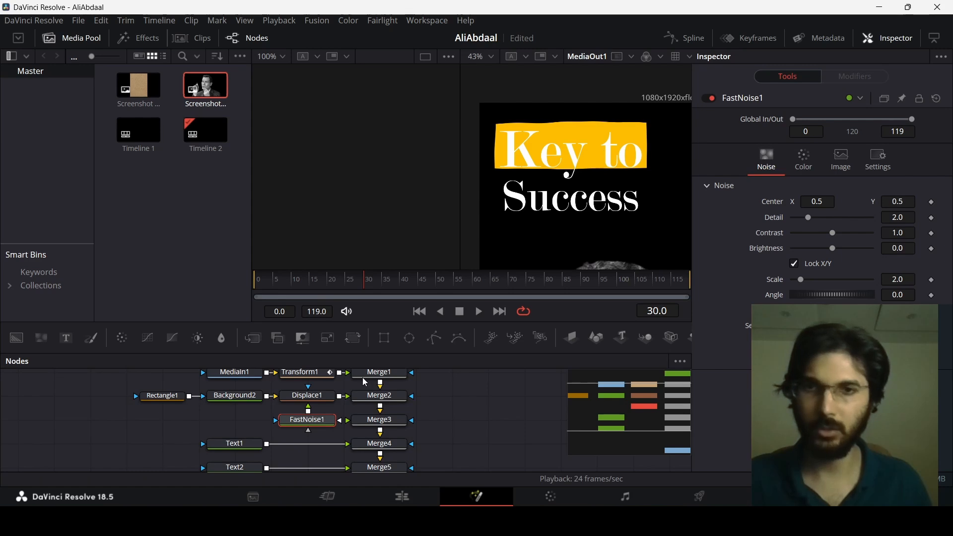
mouse_move(334, 428)
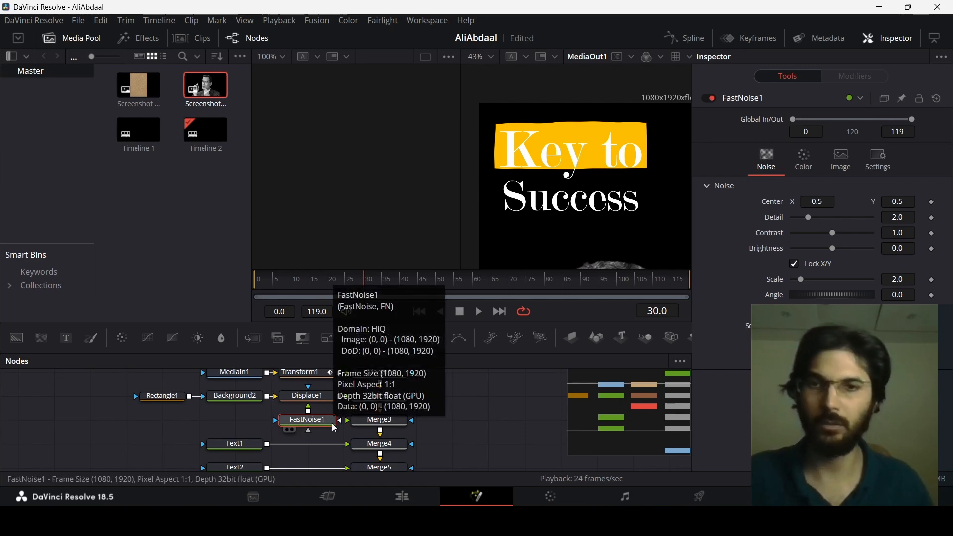
left_click(162, 396)
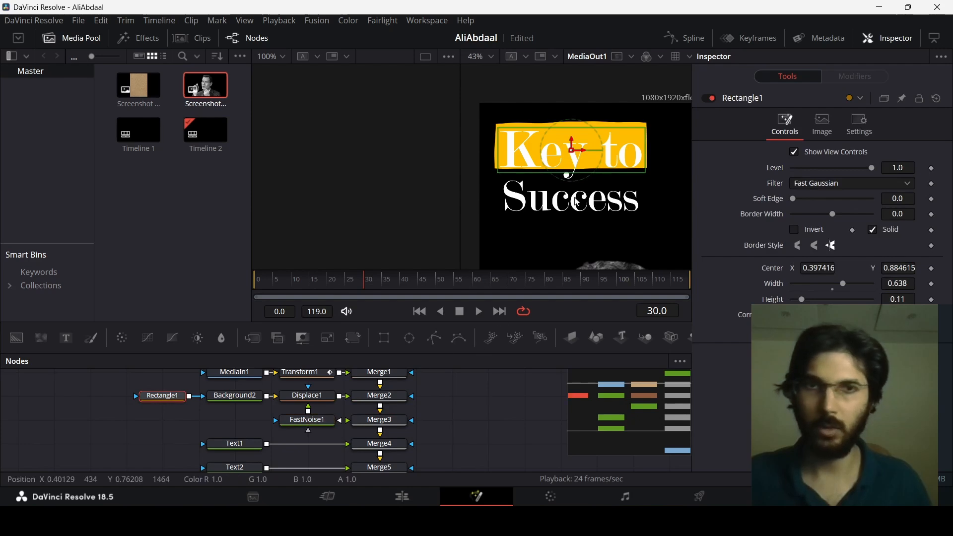
left_click_drag(573, 144, 573, 146)
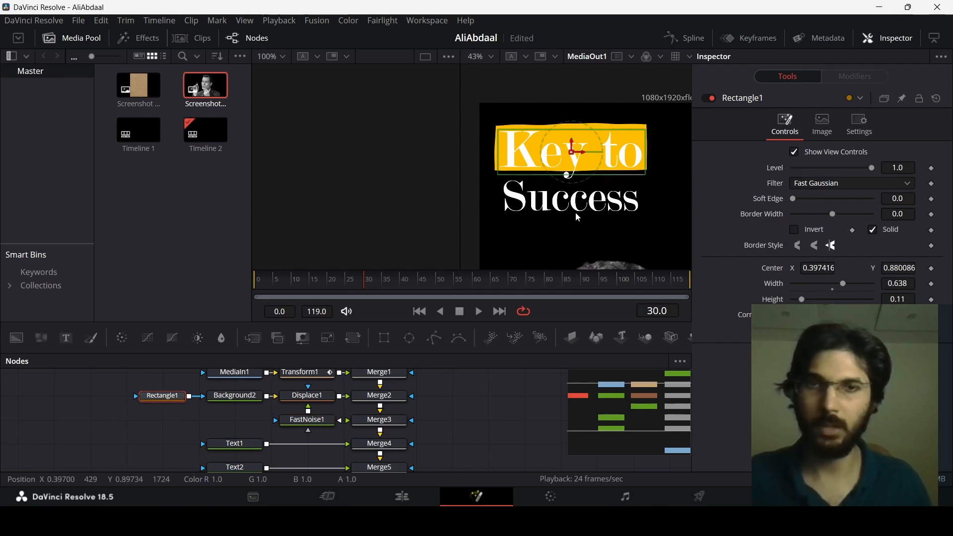
Move Text1, Text2, Merge4 and Merge5 further down the node graph, and shift Merge3 down with them
scroll(484, 394, "down", 3)
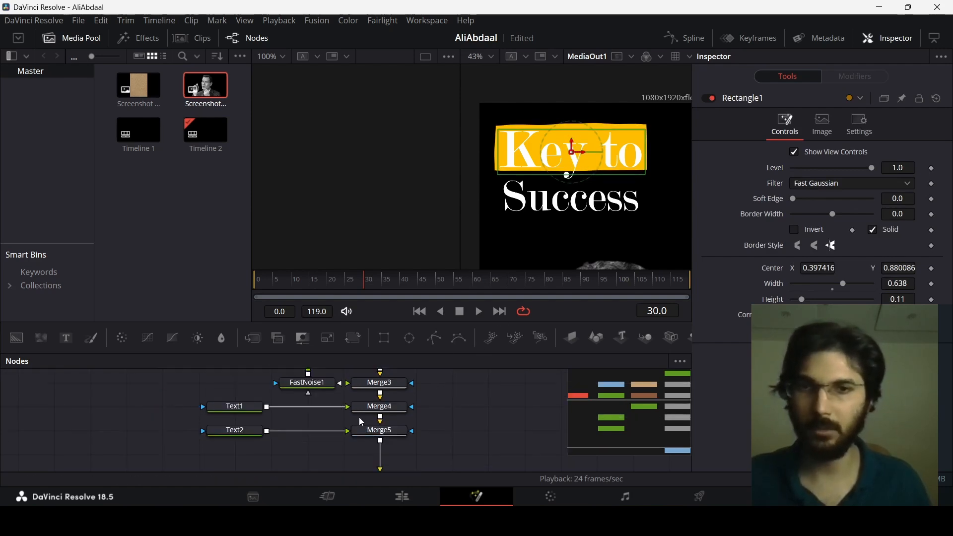
left_click_drag(467, 445, 257, 404)
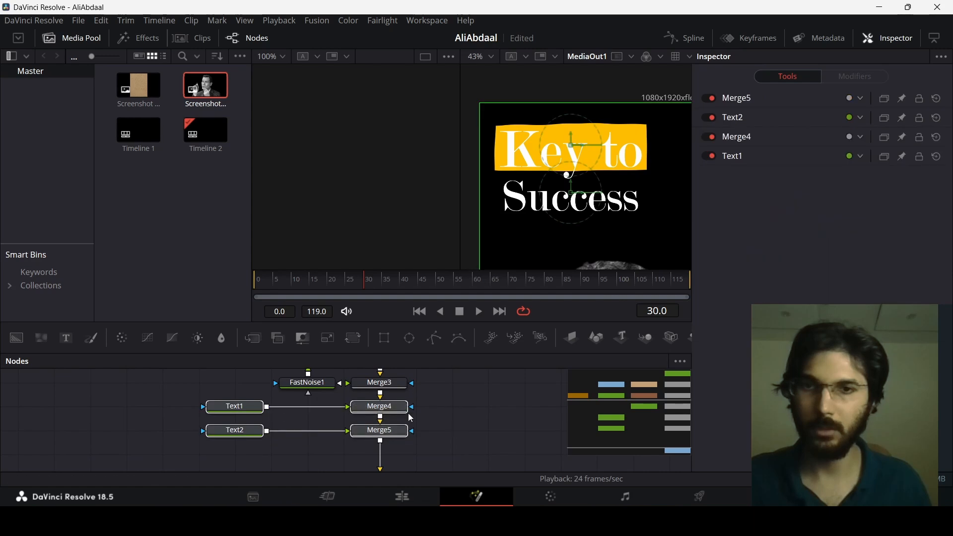
left_click_drag(380, 406, 380, 454)
left_click_drag(397, 383, 396, 430)
Add a Background node beside Merge3 and mask it with a new Rectangle node
scroll(449, 412, "down", 3)
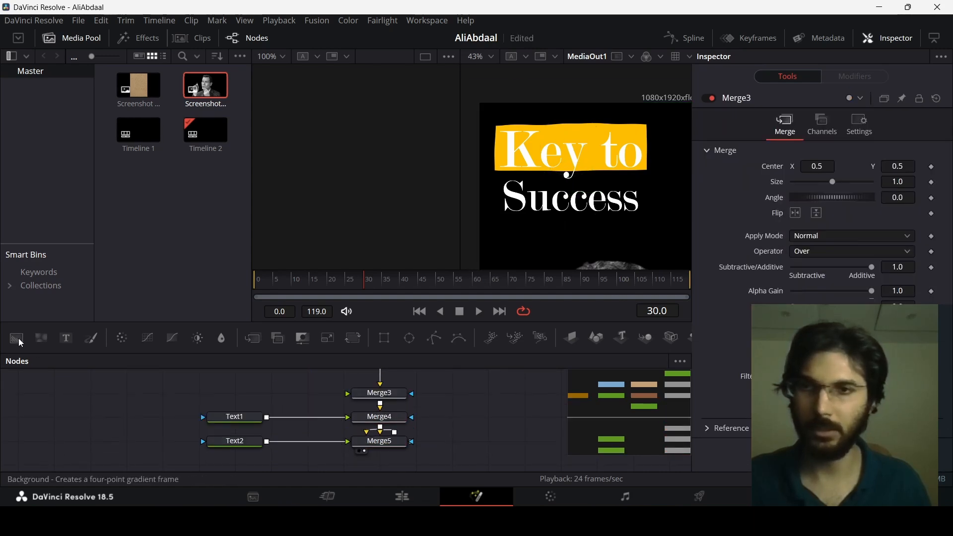
left_click_drag(16, 337, 235, 395)
left_click_drag(383, 339, 242, 395)
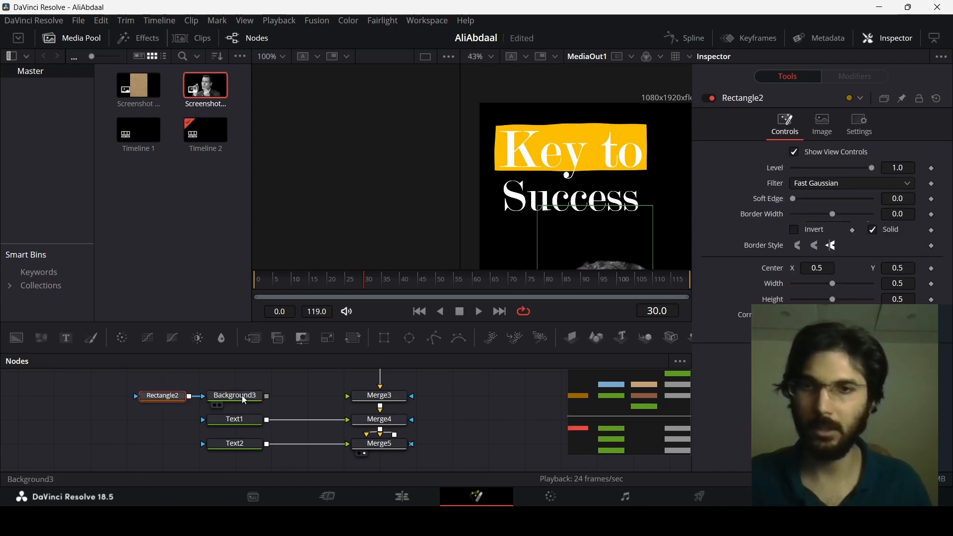
Add a Displace node after Background3
left_click(246, 397)
key("shift+space")
type("displ")
key("Return")
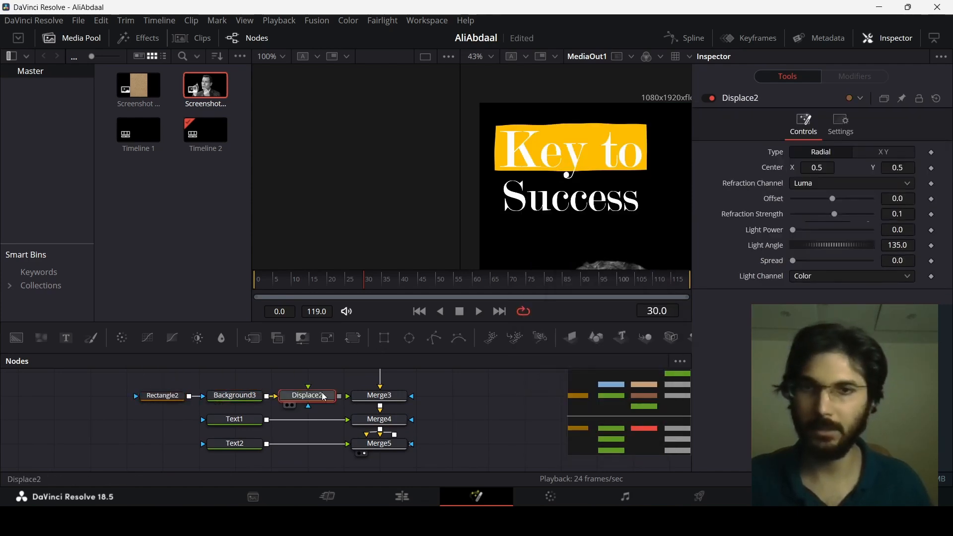
Move the Rectangle2 to Merge3 row up below FastNoise1, and connect a new FastNoise node to Displace2
scroll(332, 412, "up", 3)
left_click_drag(131, 422, 397, 409)
left_click_drag(75, 350, 80, 356)
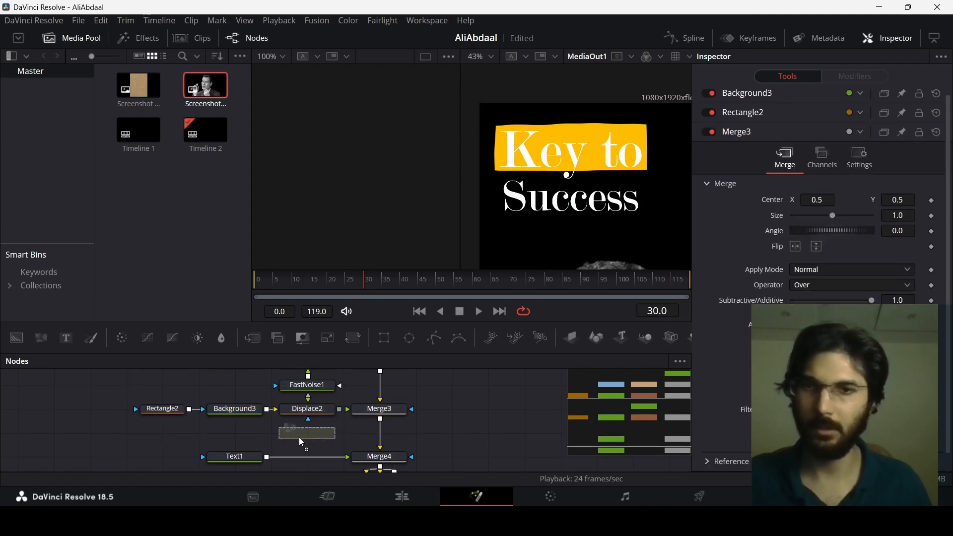
left_click_drag(301, 441, 320, 417)
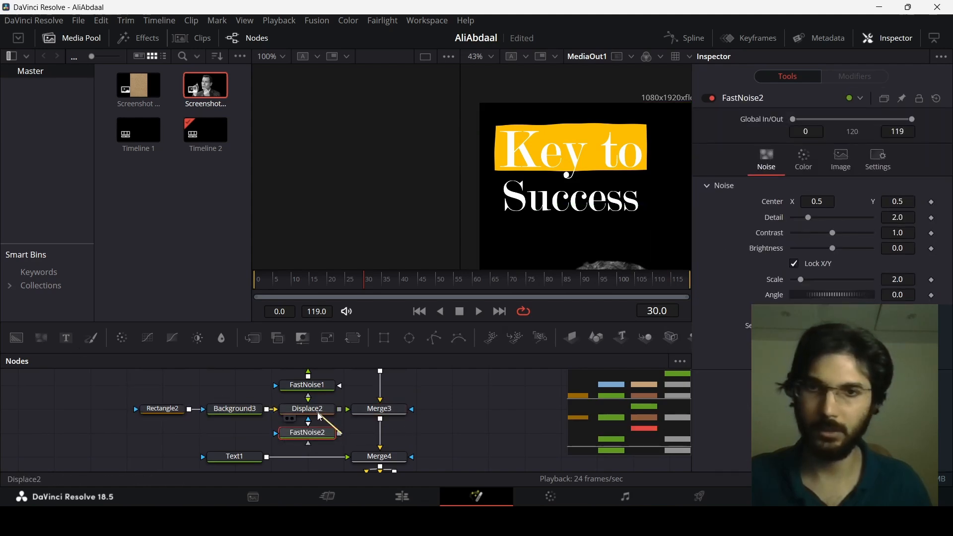
Copy Rectangle1 and paste its settings onto Rectangle2
left_click(176, 420)
scroll(213, 411, "up", 3)
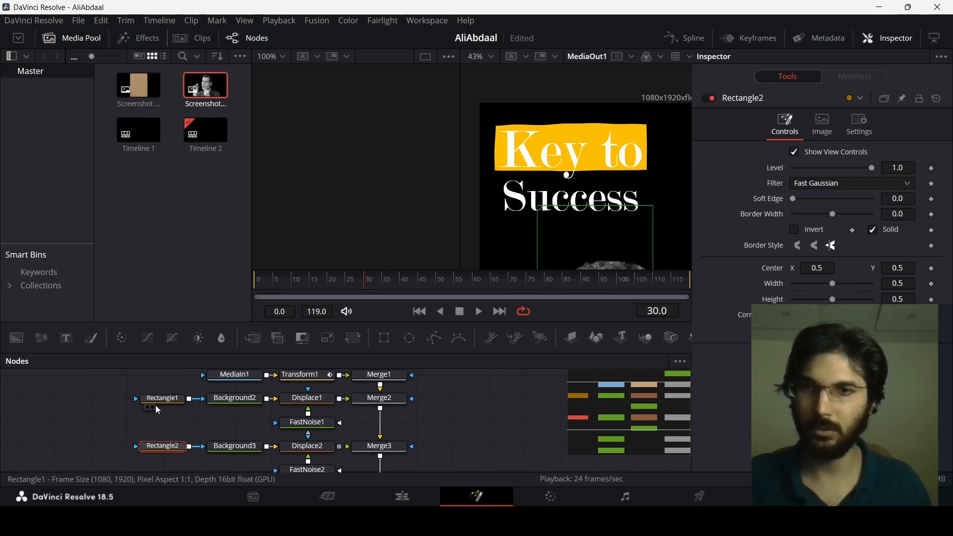
left_click(168, 403)
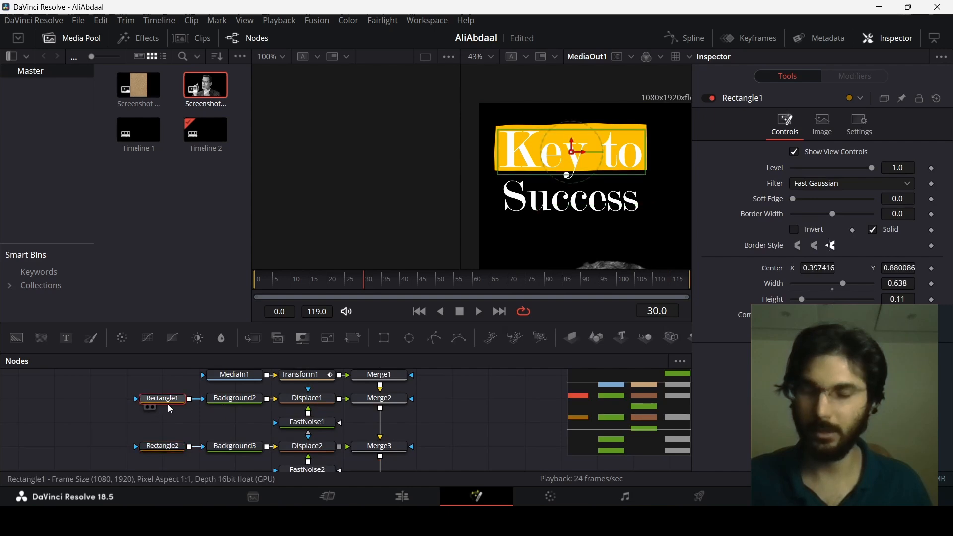
right_click(173, 443)
left_click(236, 154)
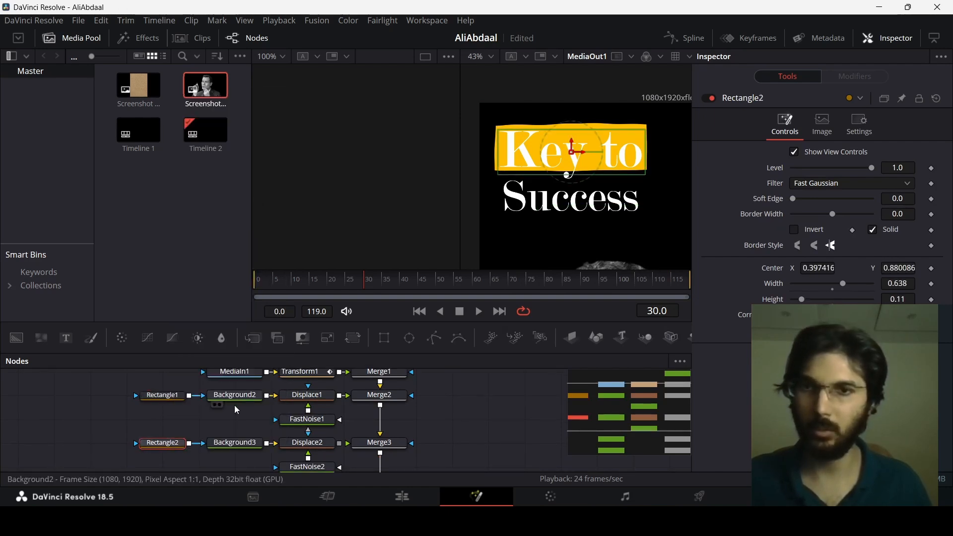
Copy Background2's settings onto Background3 and connect Displace2 to Merge3
left_click(248, 402)
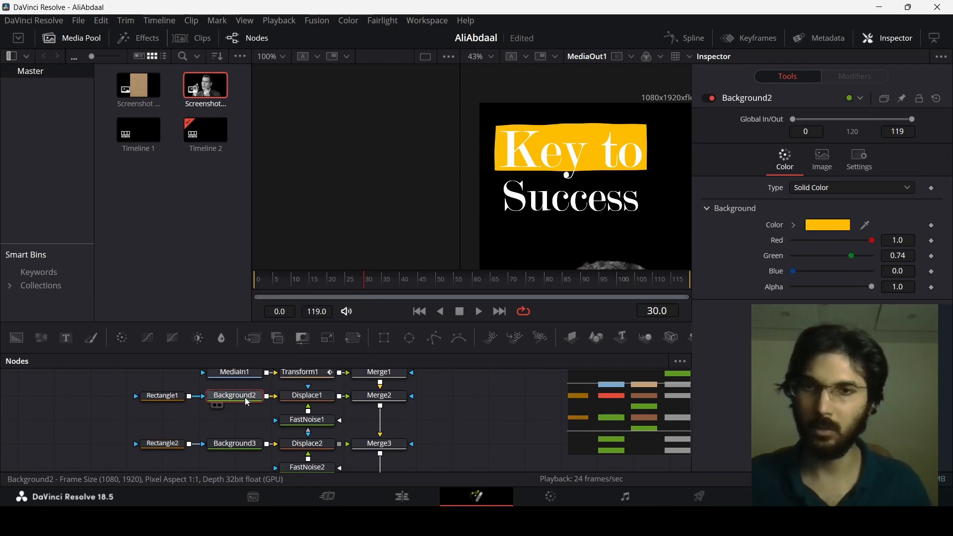
left_click(233, 443)
right_click(233, 442)
left_click(288, 143)
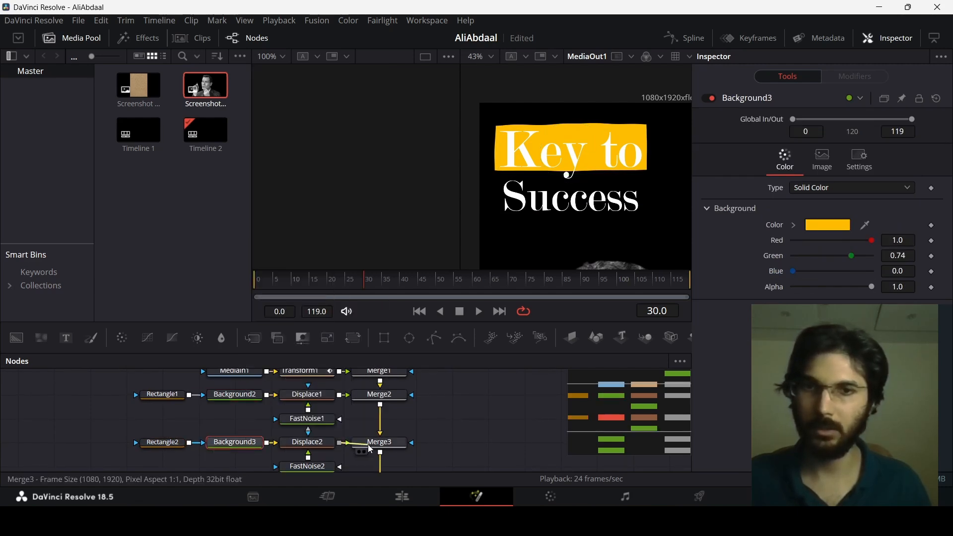
Move Rectangle2 down behind "Success" to about Y 0.759 and reduce its height to 0.092
left_click(164, 446)
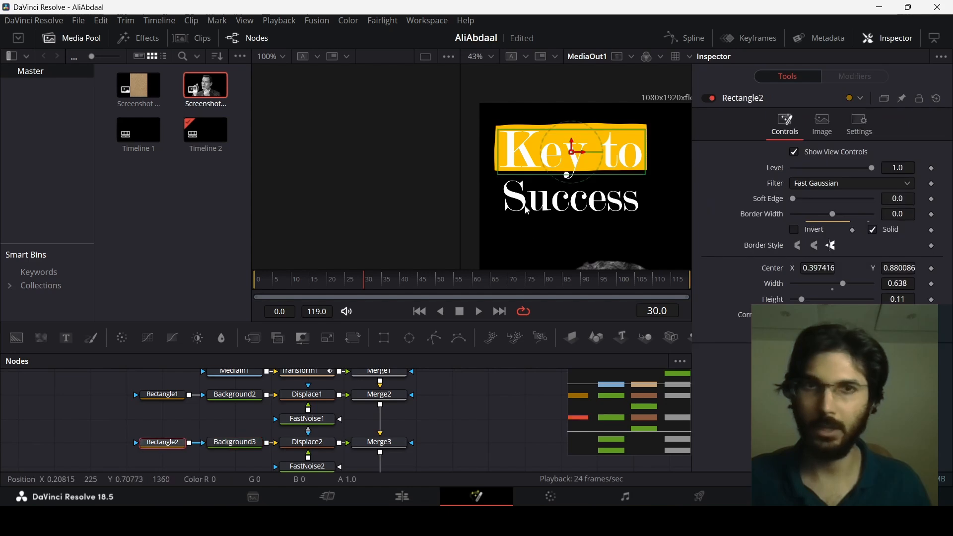
left_click_drag(569, 143, 571, 194)
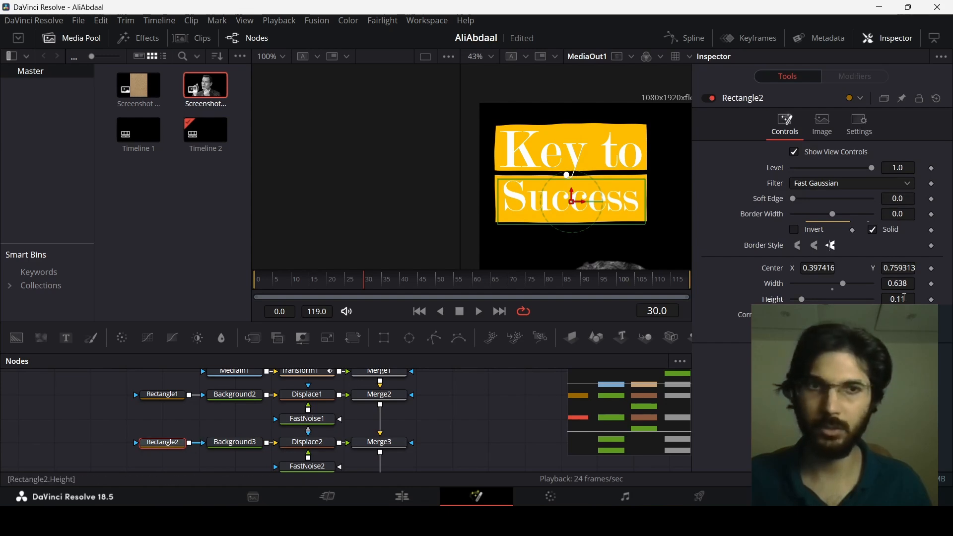
scroll(904, 297, "down", 5)
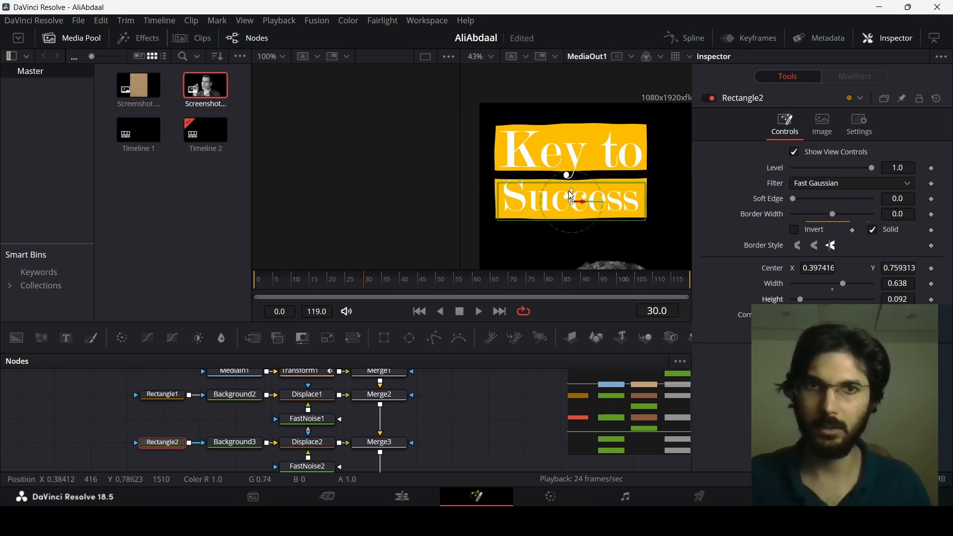
Turn the "Success" bar green by lowering Background3's Red value to about 0.614
left_click(237, 446)
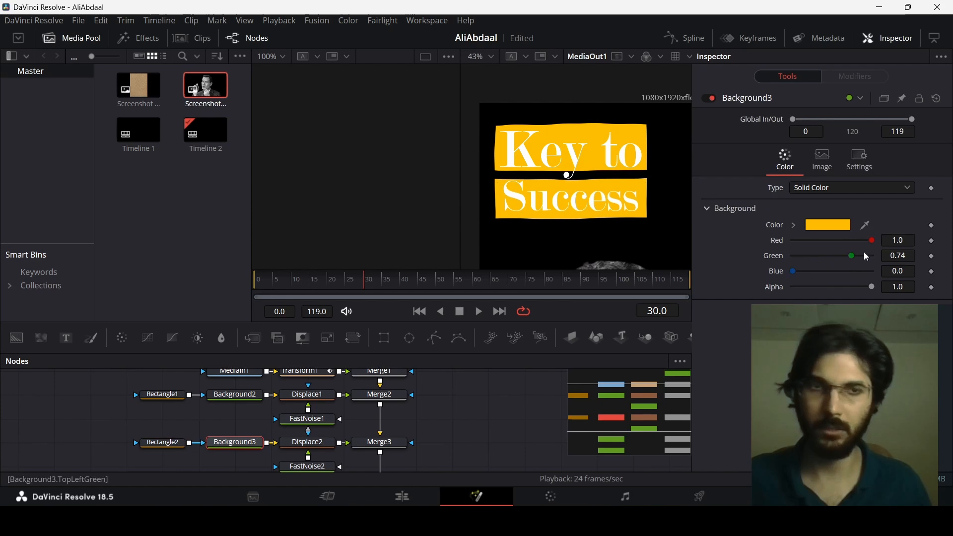
left_click_drag(862, 244, 842, 242)
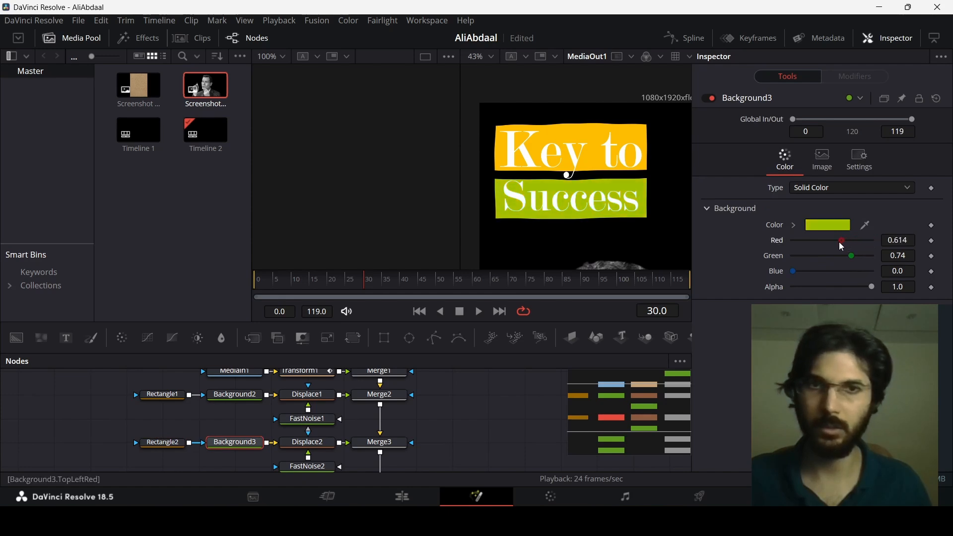
left_click(486, 442)
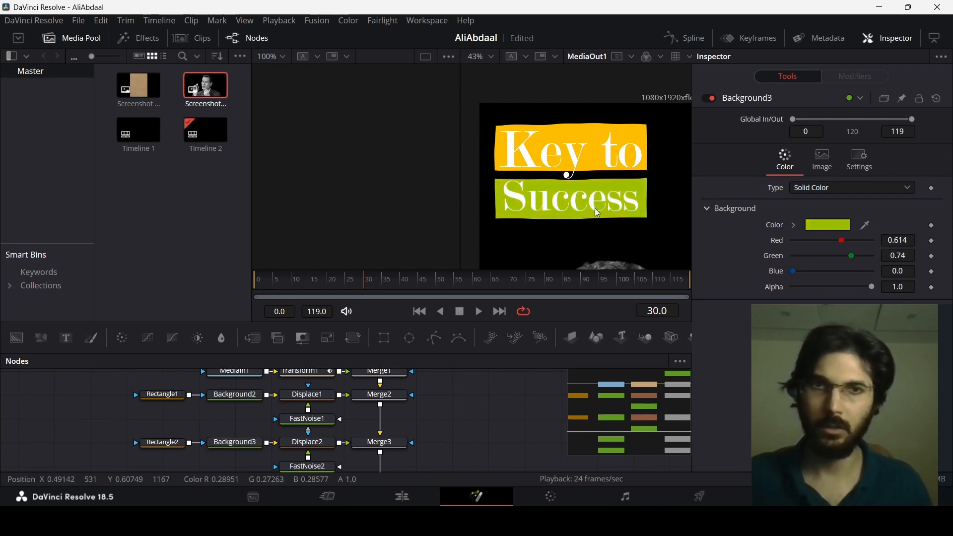
Add a Follower modifier to the "Key to" text in Text1 and open the modifier's settings
key("ctrl+f")
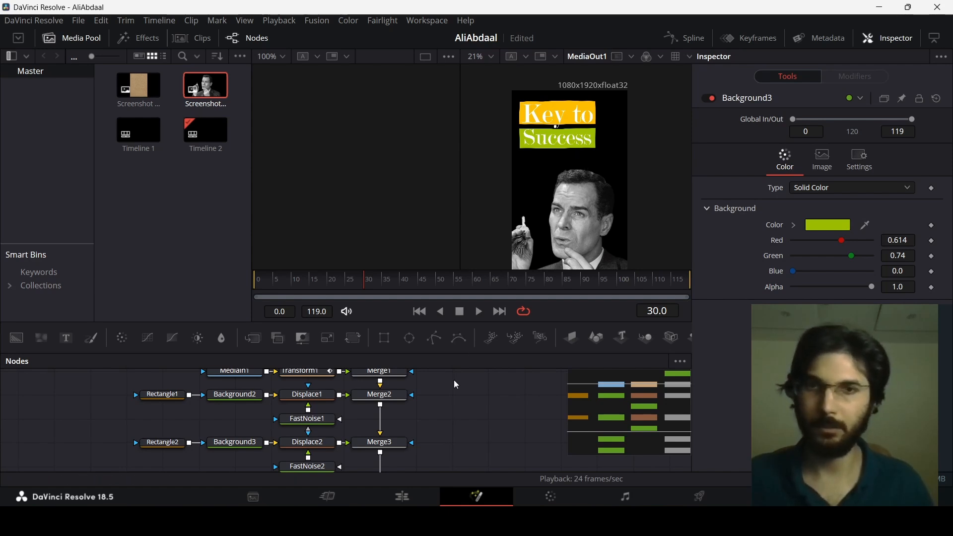
scroll(451, 382, "down", 2)
scroll(448, 389, "down", 2)
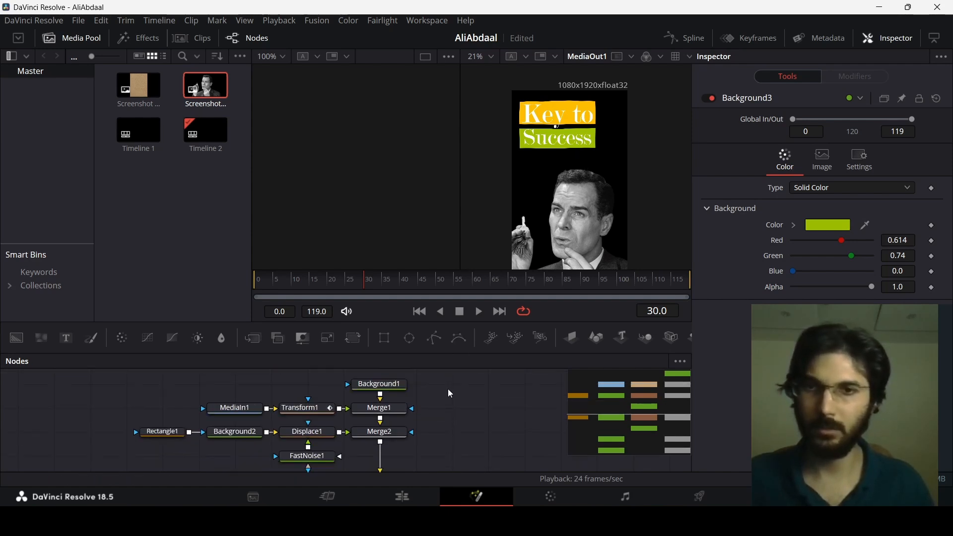
scroll(448, 389, "up", 2)
scroll(448, 395, "down", 2)
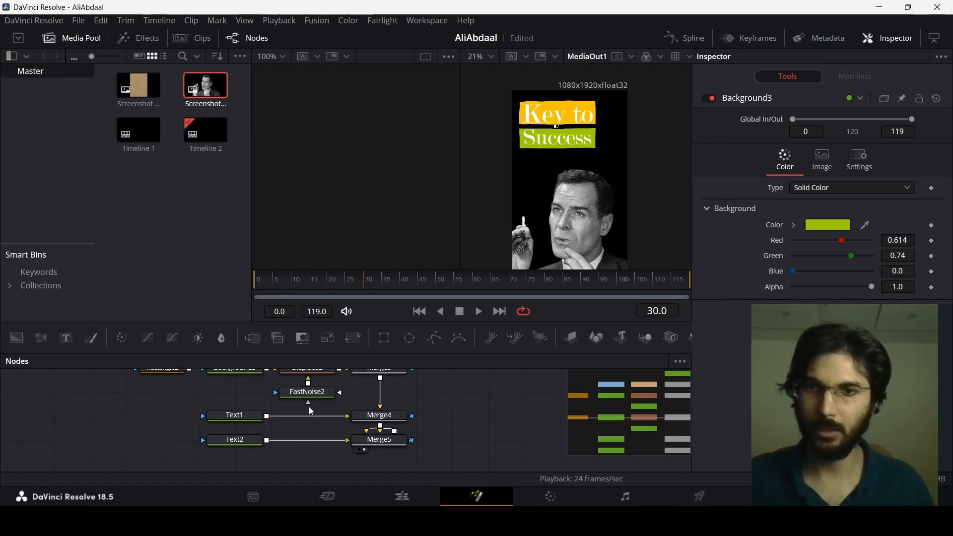
left_click(243, 418)
right_click(754, 213)
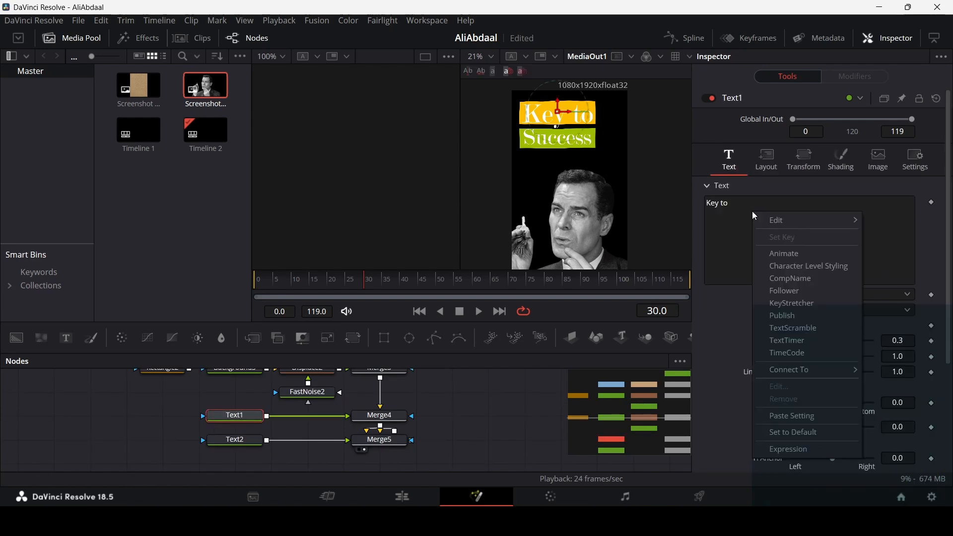
left_click(801, 294)
left_click(858, 78)
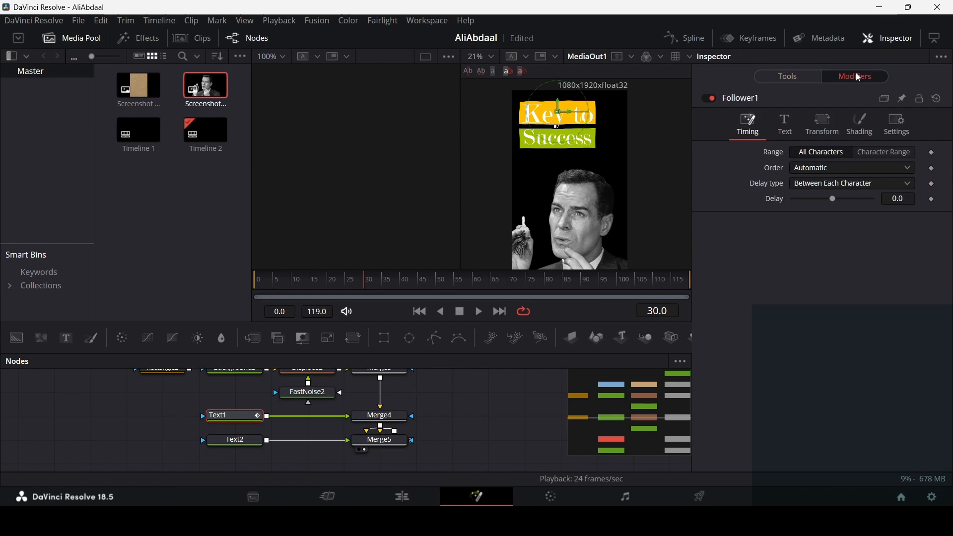
Set the Follower order to Left to Right with a delay of 2 between each character
left_click(822, 175)
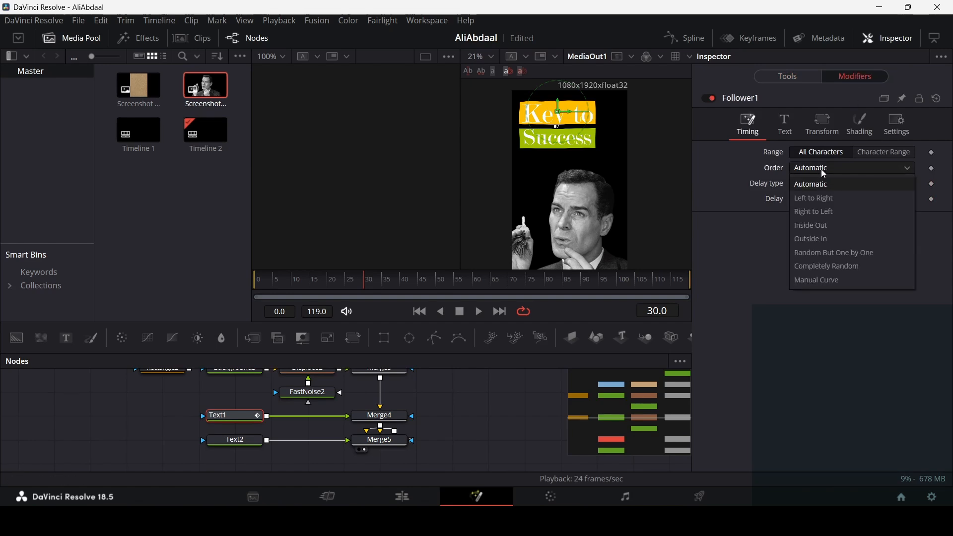
left_click(824, 198)
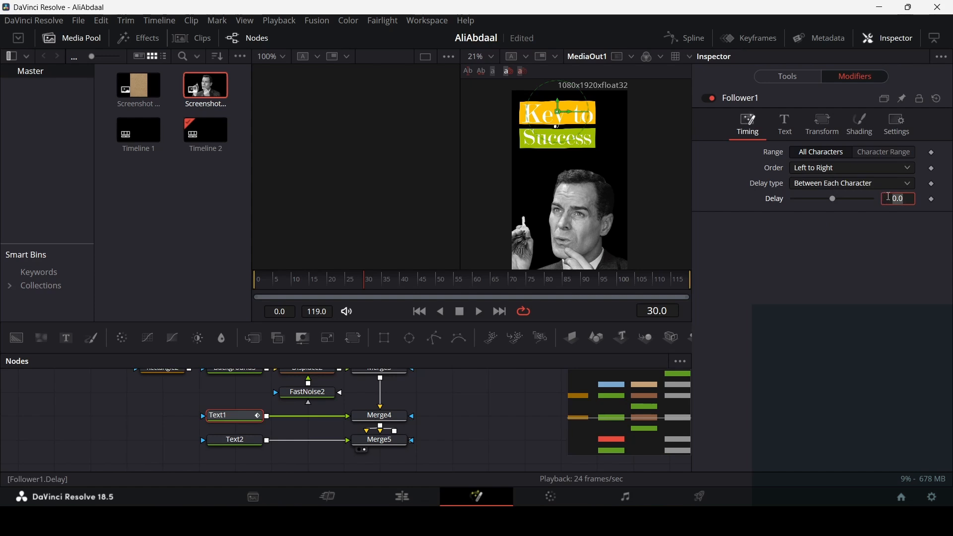
left_click(889, 197)
type("2")
key("Return")
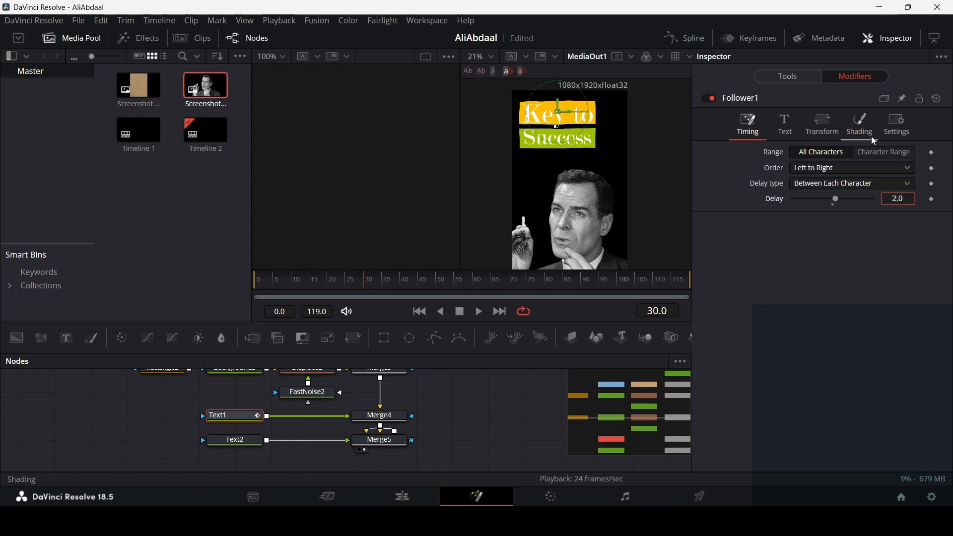
Keyframe Follower1's character Size X and Y at 1.0 and its pivot at 0.0 on frame 20
left_click(835, 133)
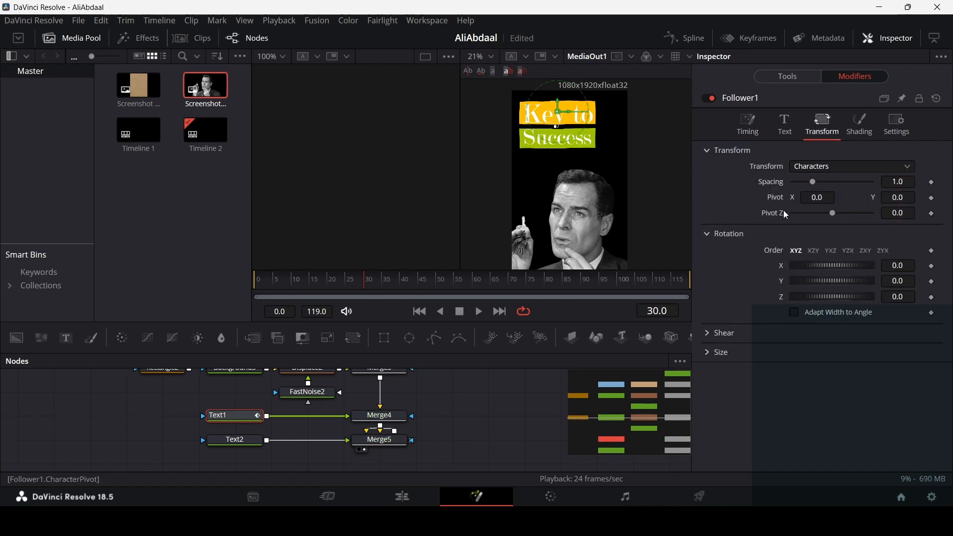
left_click(708, 353)
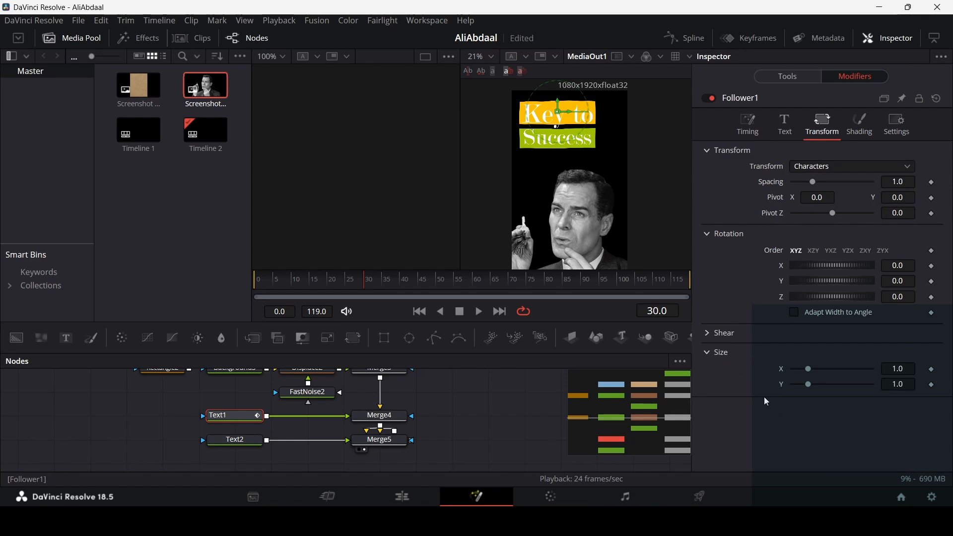
left_click(329, 280)
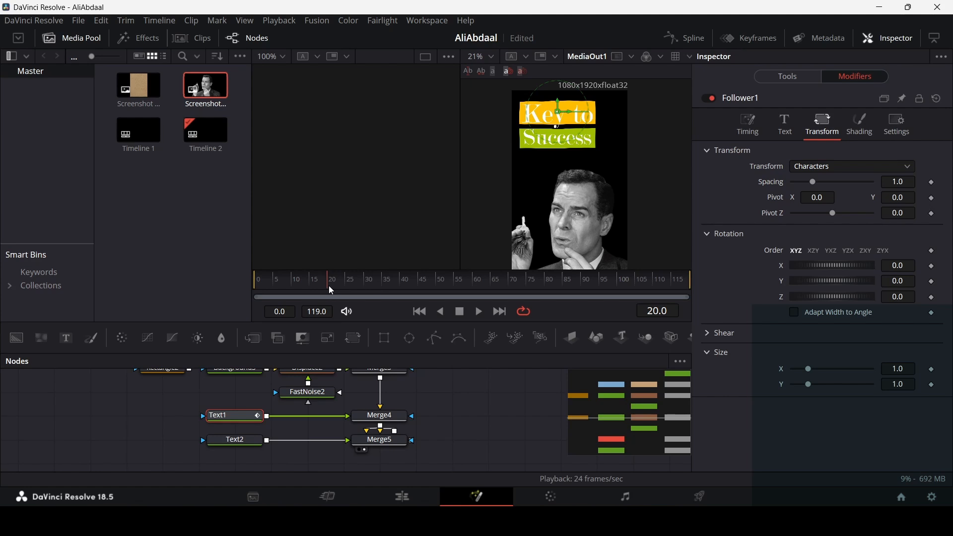
left_click(931, 385)
left_click(932, 199)
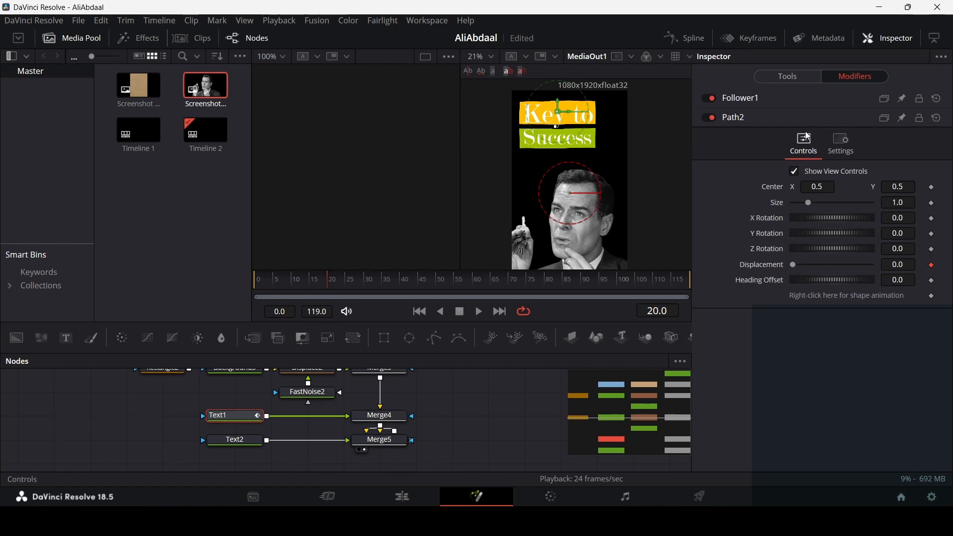
left_click(741, 102)
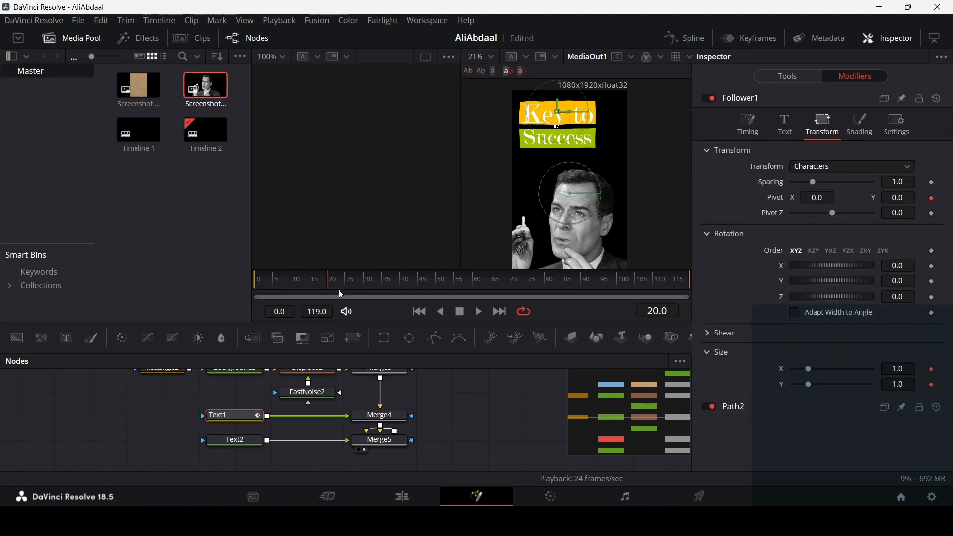
On frame 0, set Follower1's Size X and Y to 0.0 with a negative Pivot Y, and preview the "Key to" animation
key("Home")
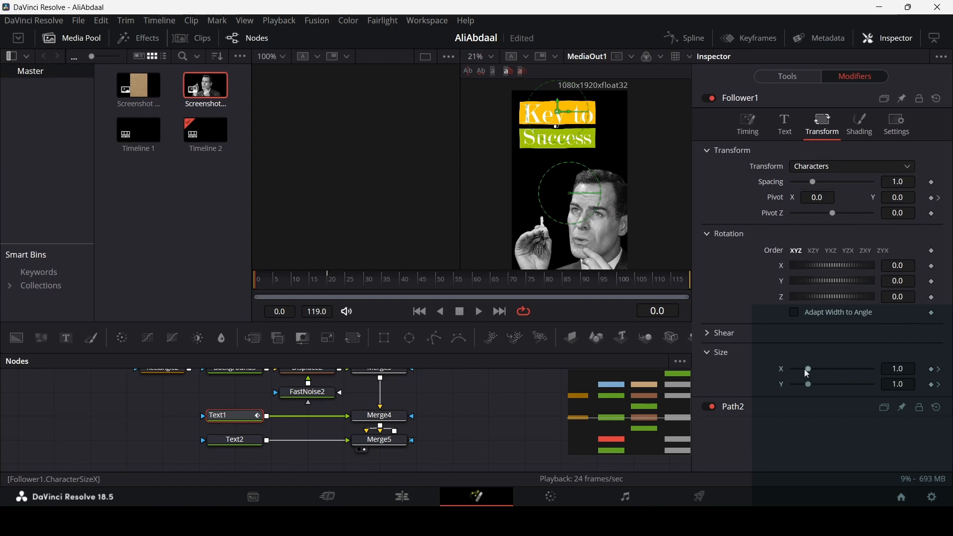
left_click_drag(808, 371, 794, 369)
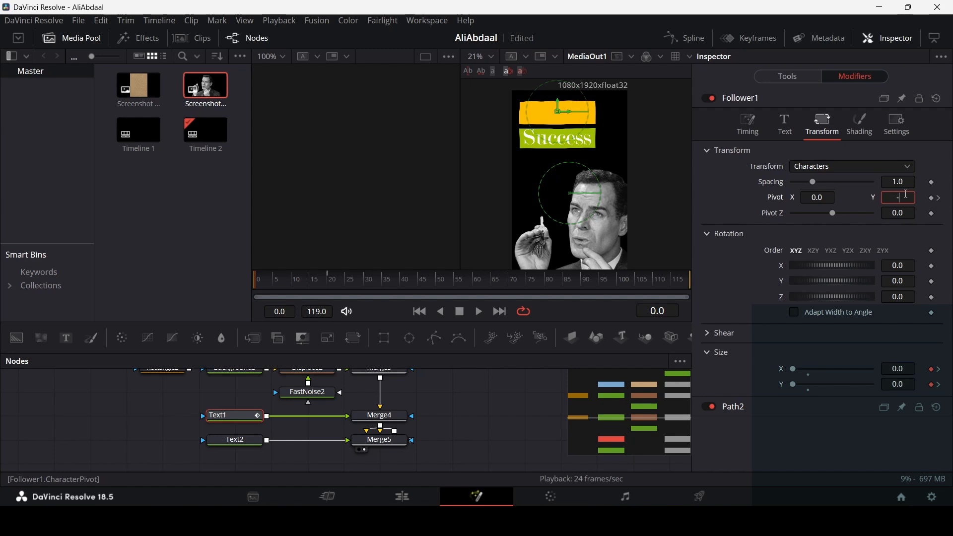
left_click(469, 386)
key("space")
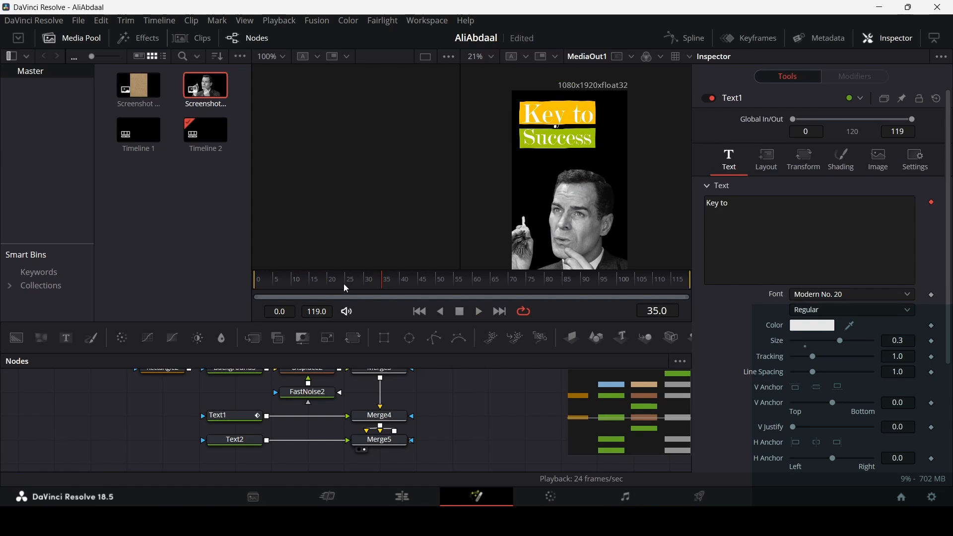
left_click_drag(347, 288, 351, 288)
Add a Follower modifier to the "Success" text in Text2 and open the modifier's settings
right_click(248, 442)
left_click(236, 444)
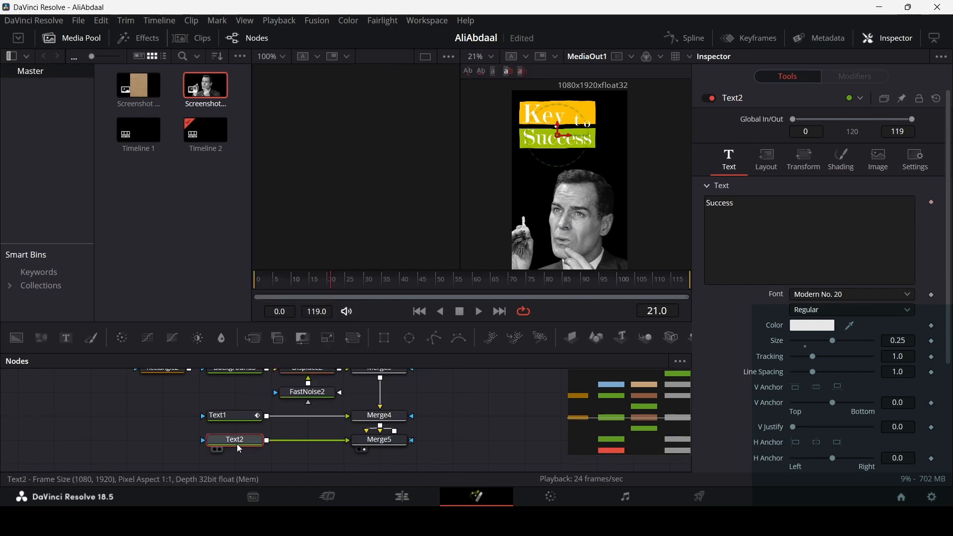
right_click(780, 214)
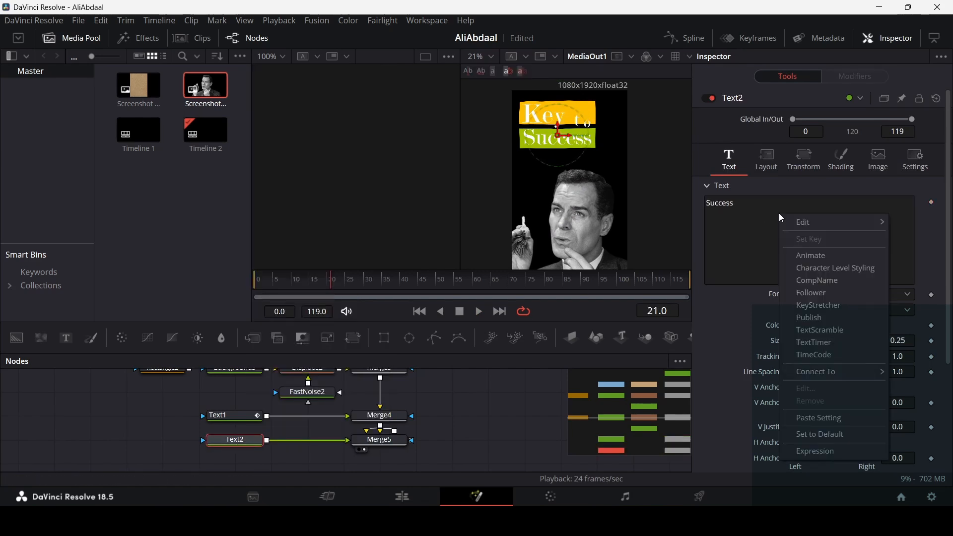
left_click(825, 293)
left_click(843, 72)
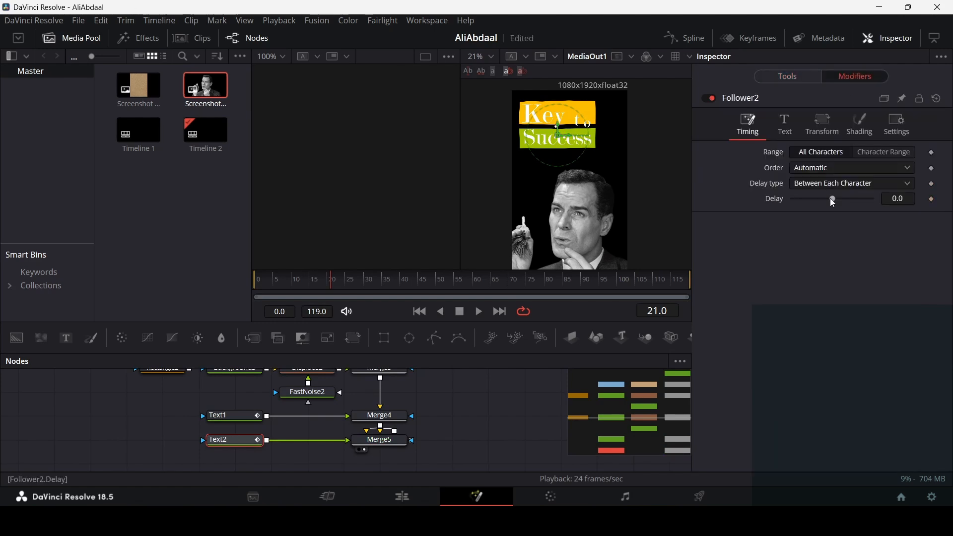
Set Follower2's delay between each character to 2.0 and its order to Left to Right
left_click(898, 199)
type("2.0")
left_click(833, 168)
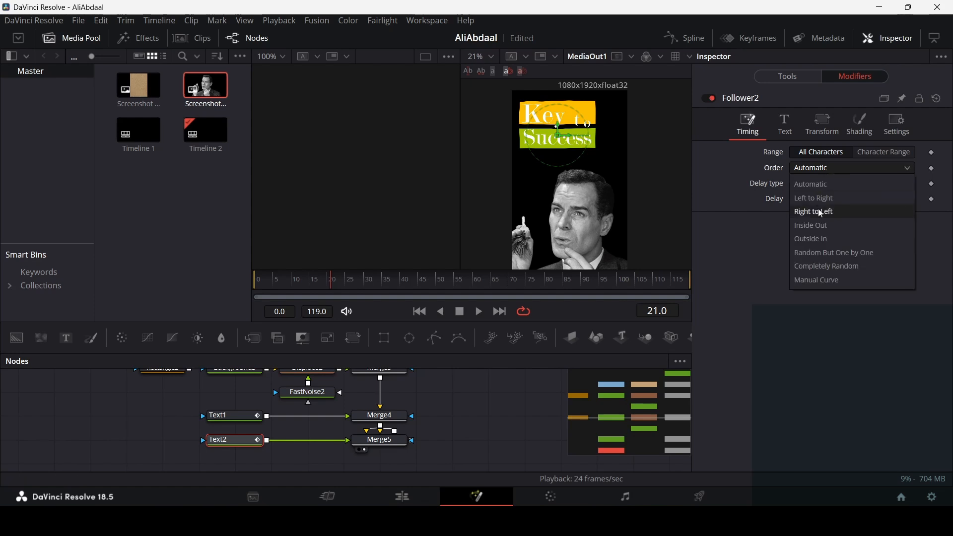
left_click(814, 198)
Keyframe Follower2's character Size X and Y from 0.0 at frame 20 to 1.0 at frame 40
left_click(828, 133)
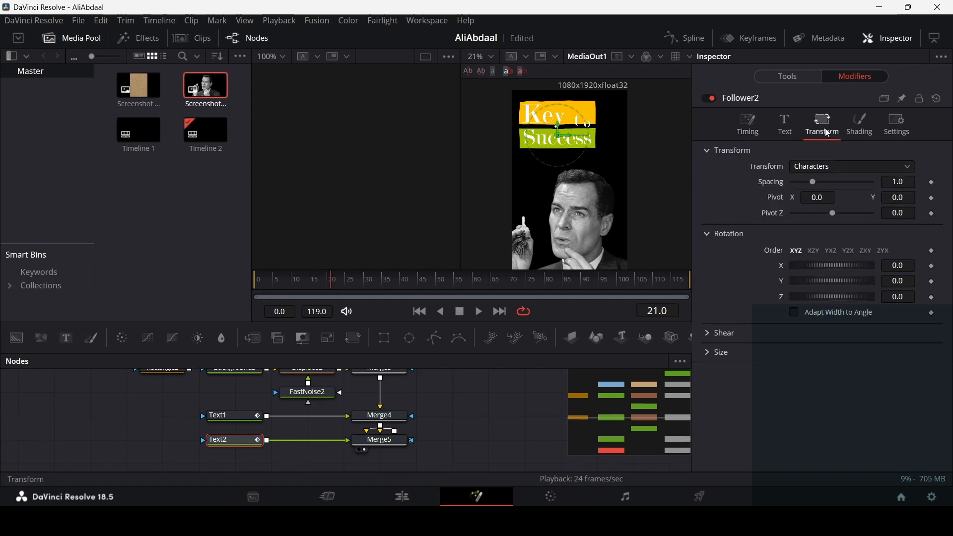
left_click(719, 353)
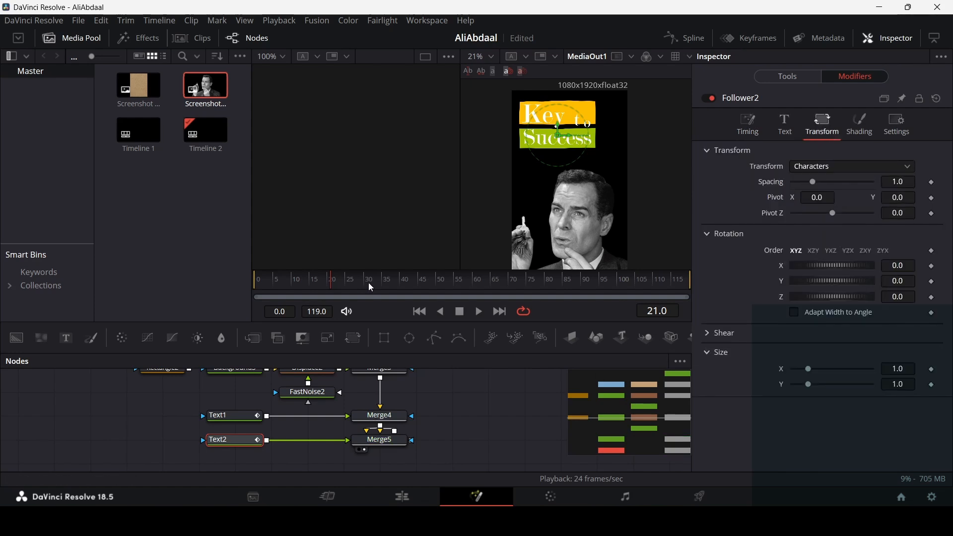
left_click(396, 286)
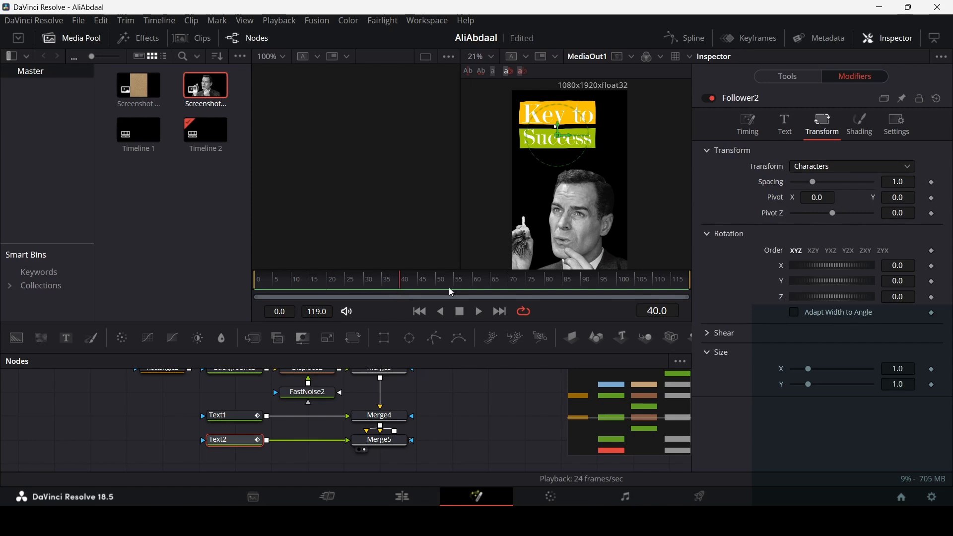
left_click(932, 385)
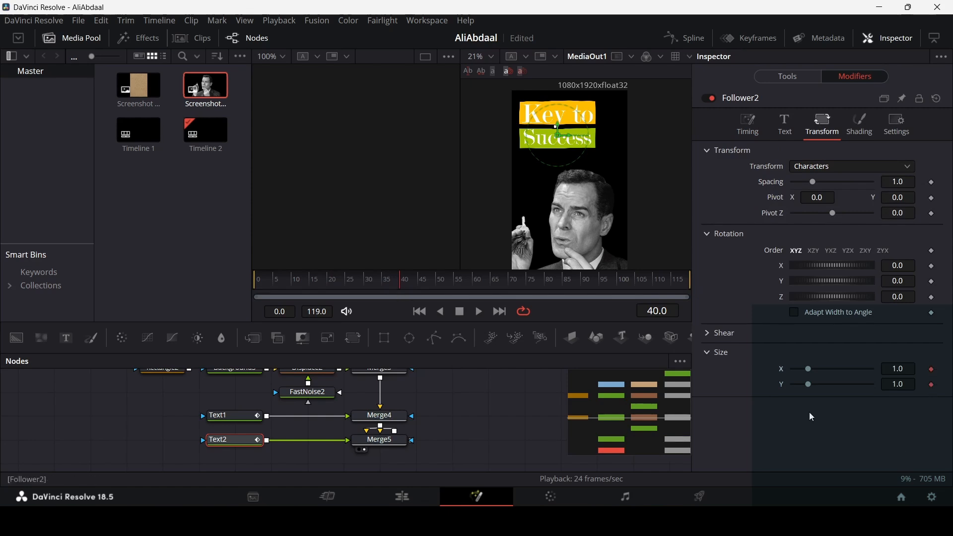
left_click(327, 289)
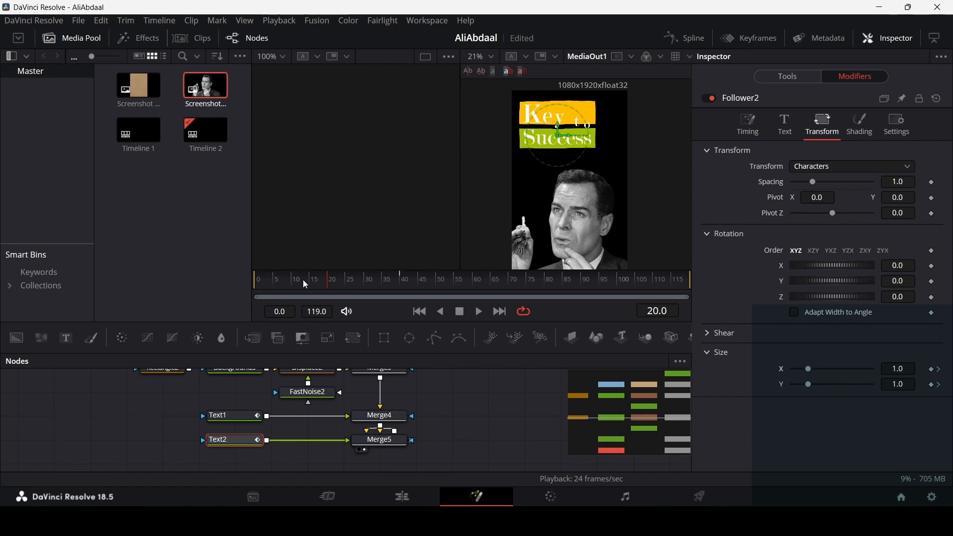
left_click_drag(809, 368, 792, 385)
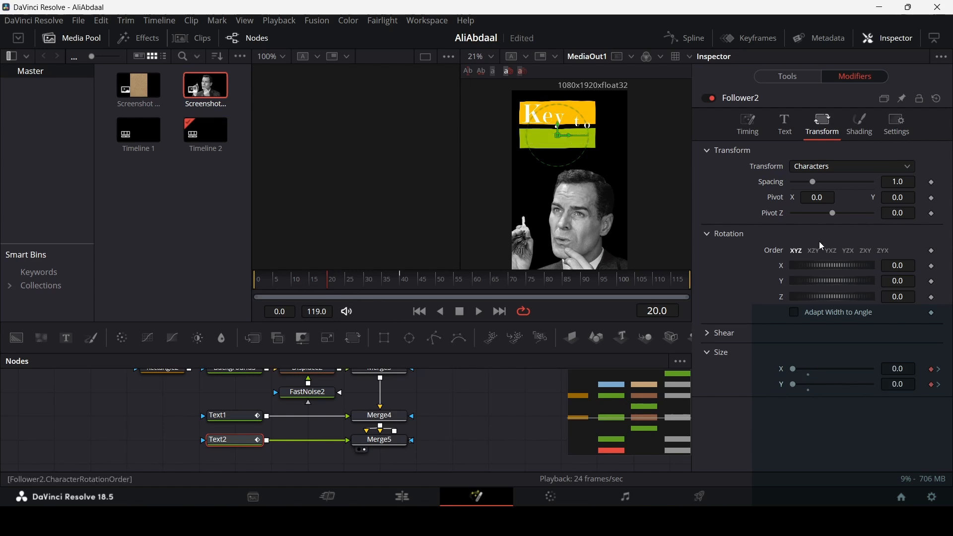
Keyframe Follower2's pivot at 0.0 on frames 20 and 40
left_click(932, 197)
left_click_drag(385, 284, 403, 283)
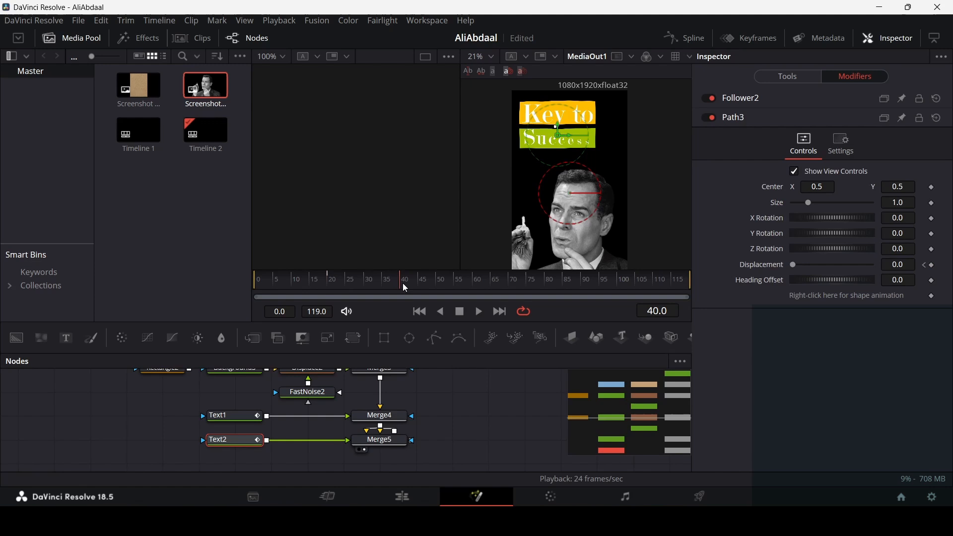
left_click(734, 98)
left_click(932, 197)
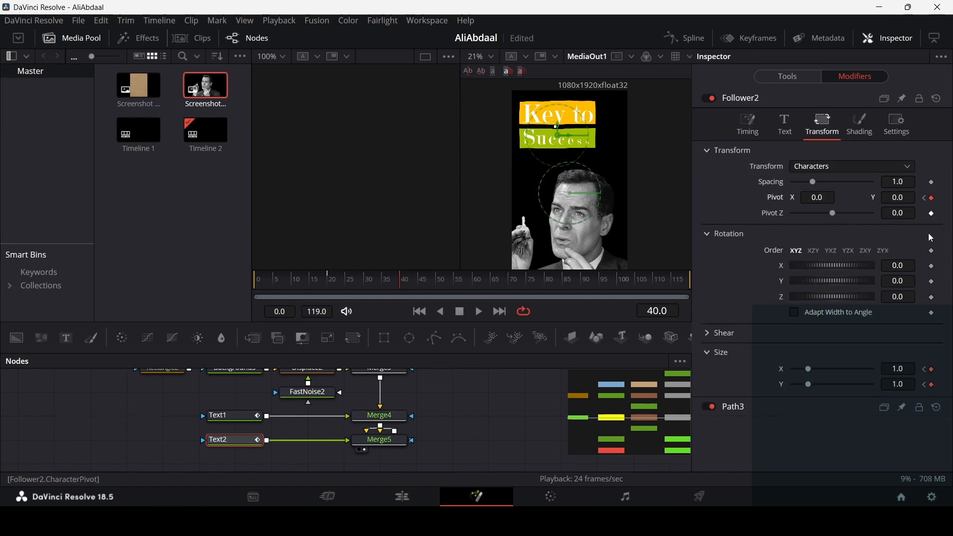
Set Follower2's Pivot Y to -0.1 on frame 20 and play back the title animation
left_click_drag(335, 288, 329, 286)
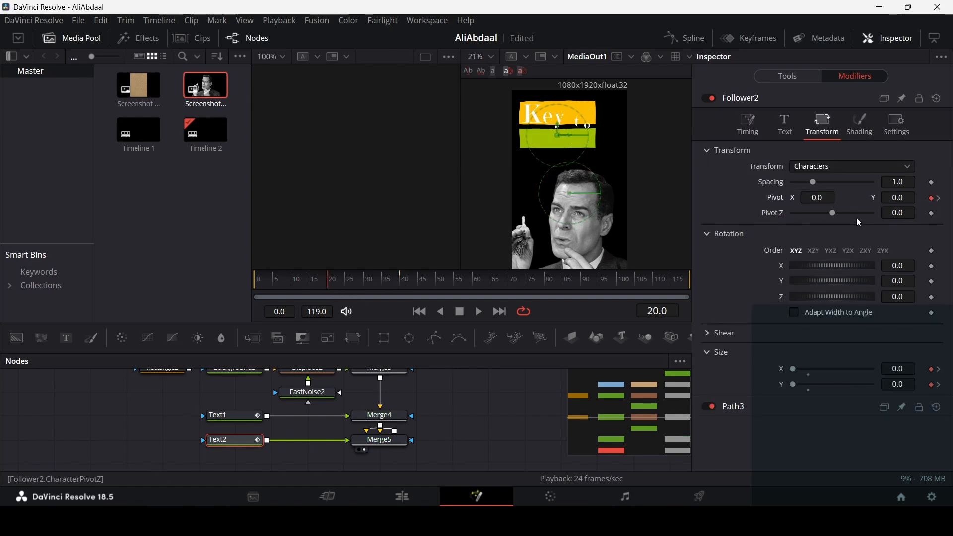
left_click(890, 198)
type("-0.1")
key("Tab")
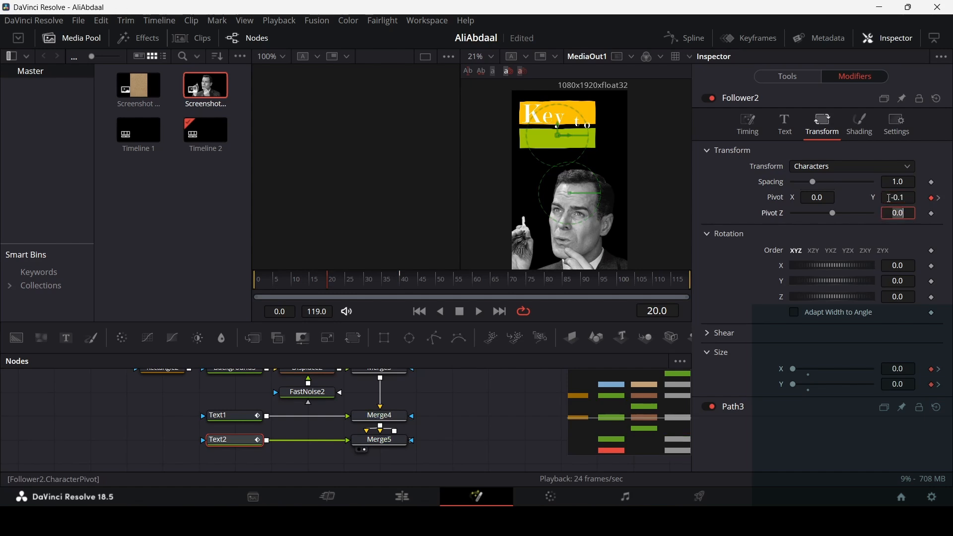
left_click(486, 403)
key("space")
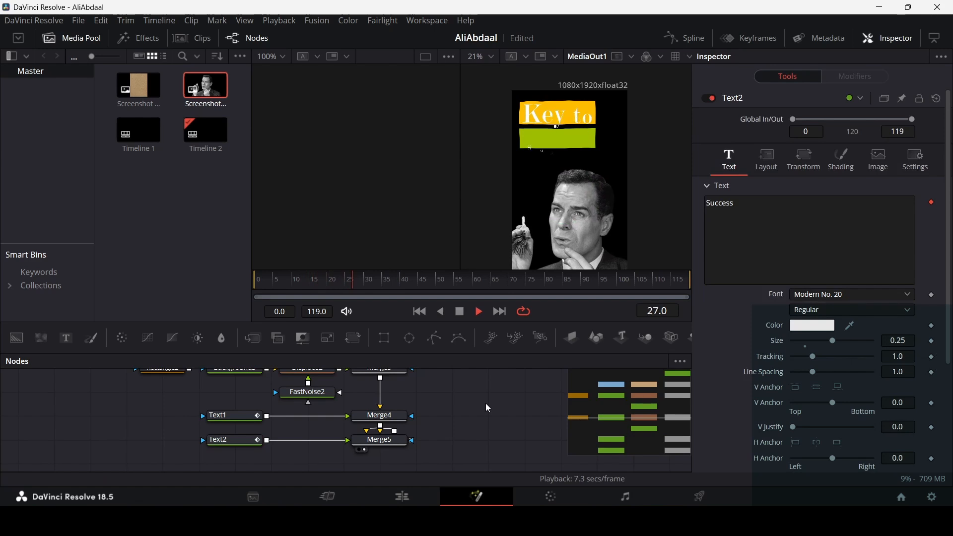
key("space")
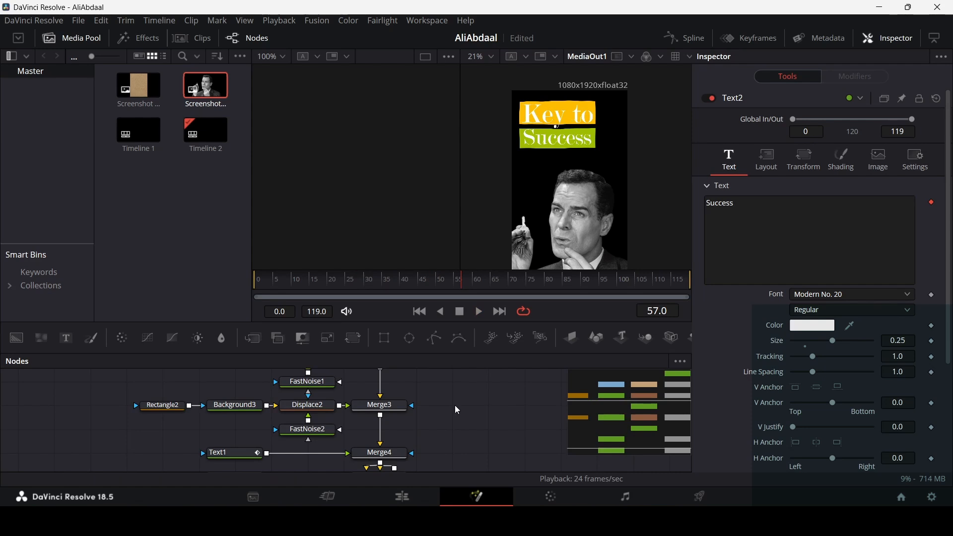
Add a new rectangle mask beside Merge2 and connect it to Merge2's mask input
scroll(448, 428, "up", 4)
key("ctrl+v")
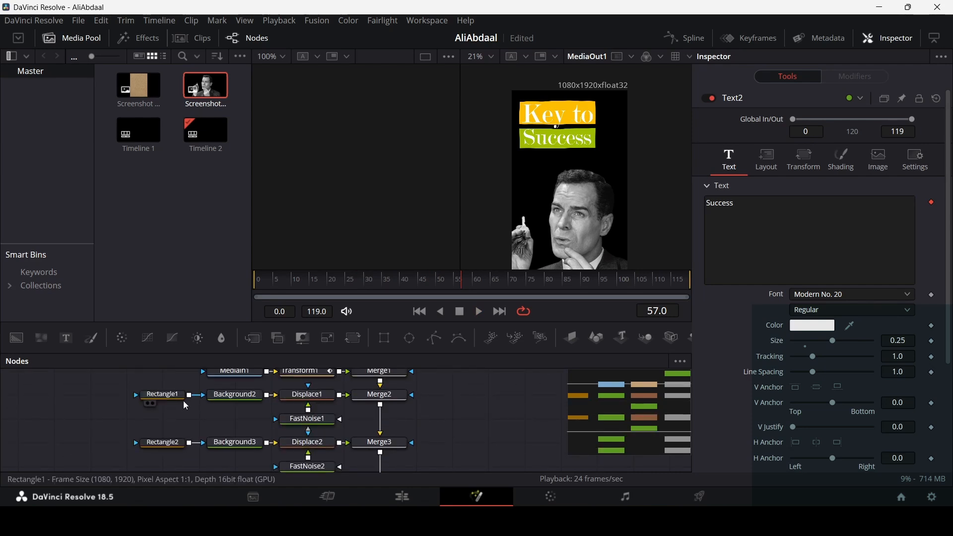
left_click(444, 402)
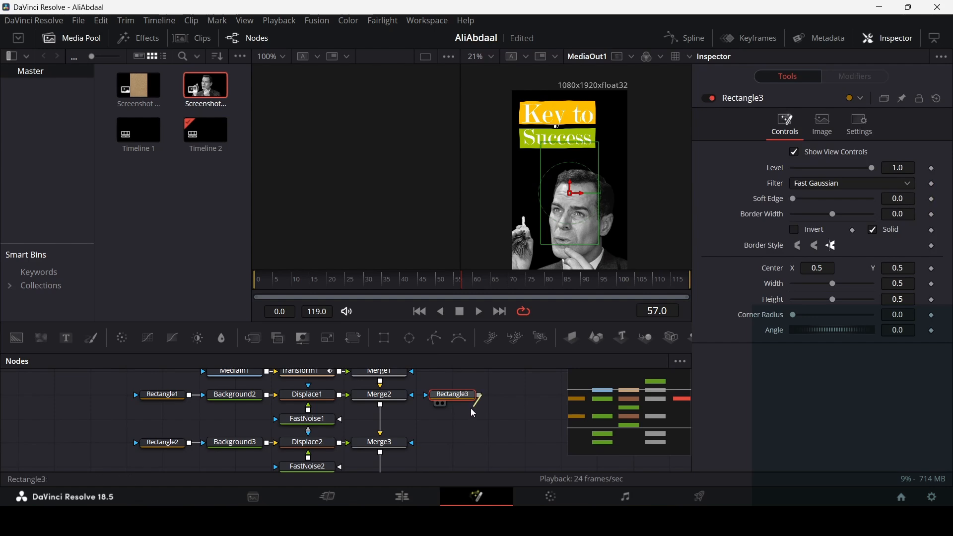
left_click_drag(474, 413, 411, 396)
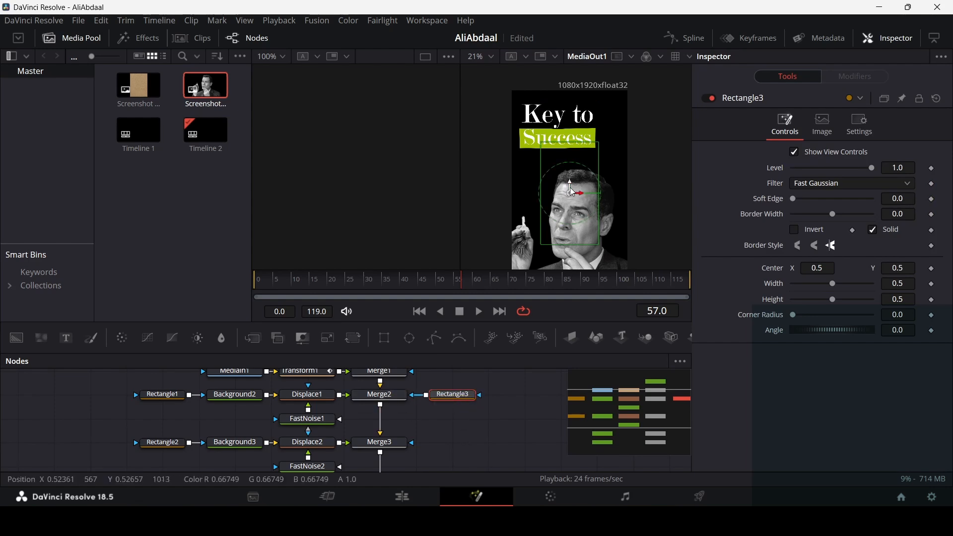
Widen the Rectangle3 mask to 1.0 and move its center to about X 0.554, Y 0.760 so it covers the yellow bar
left_click_drag(572, 191, 572, 139)
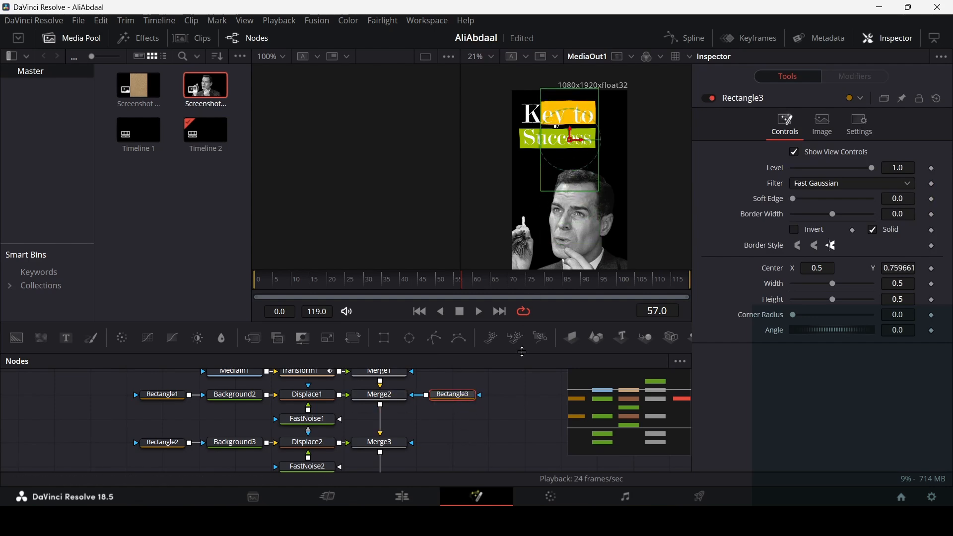
left_click_drag(834, 284, 878, 286)
left_click_drag(580, 143, 587, 144)
Keyframe Rectangle3's Center X from about -0.444 at frame 10 to 0.554 at frame 30, and play back the yellow bar's reveal
left_click(332, 295)
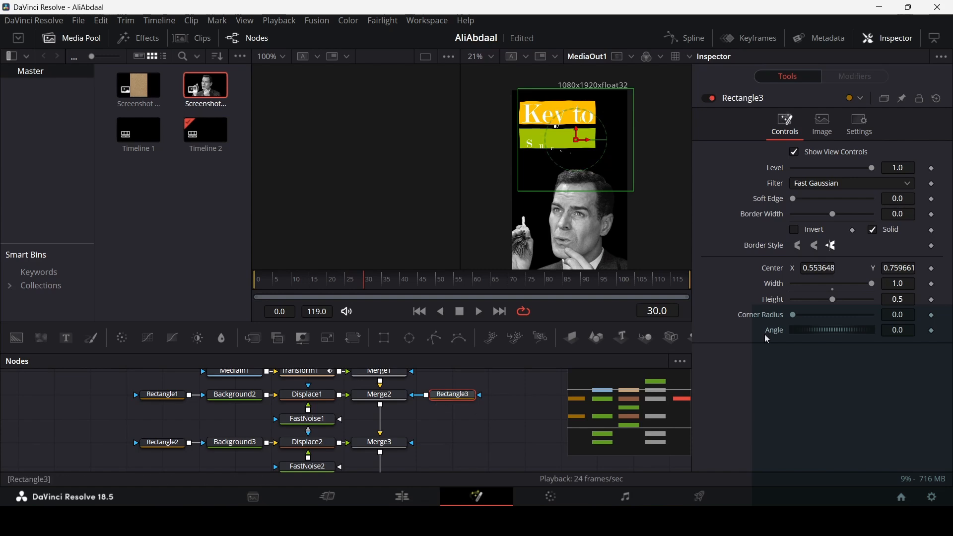
left_click(932, 269)
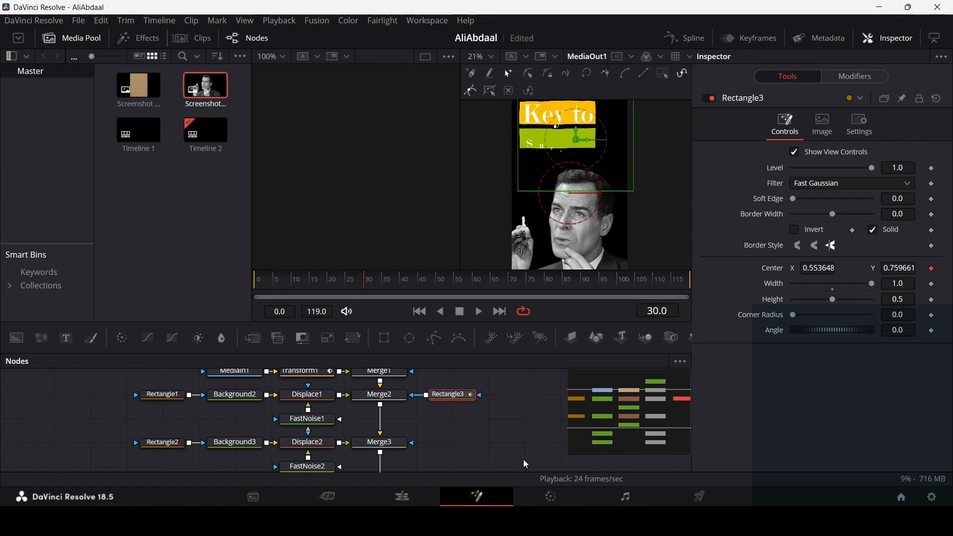
mouse_move(308, 280)
left_mouse_down()
mouse_move(256, 288)
mouse_move(296, 287)
left_mouse_up()
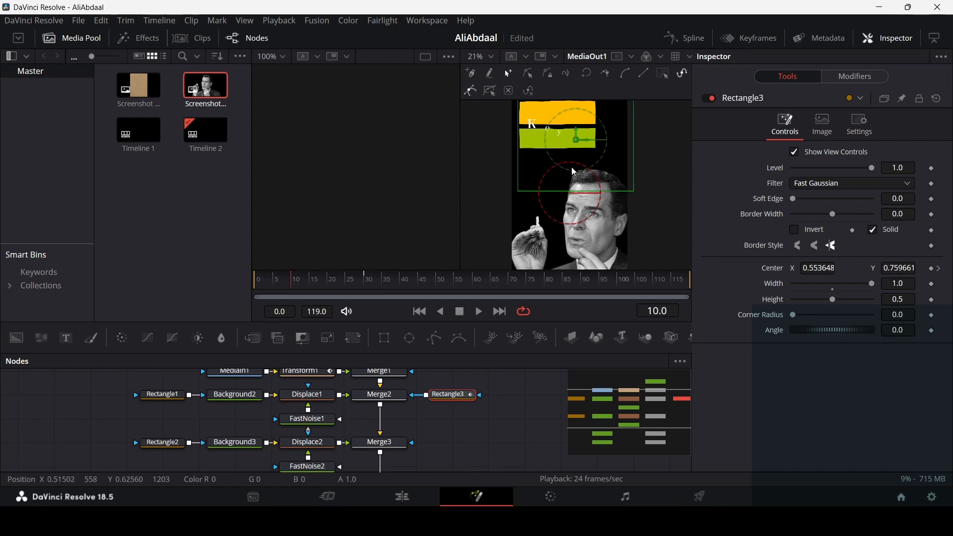
left_click_drag(582, 157, 475, 156)
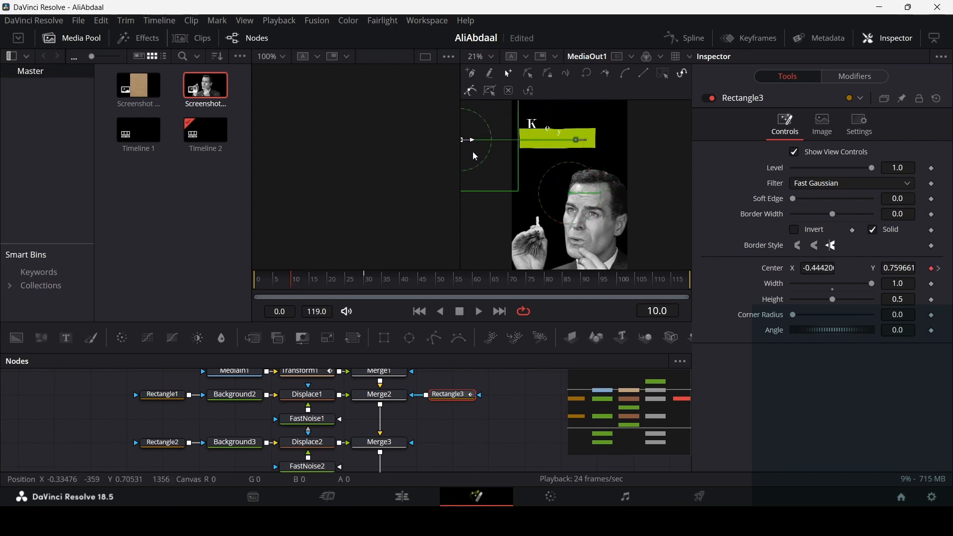
key("ctrl+z")
left_click(518, 387)
key("space")
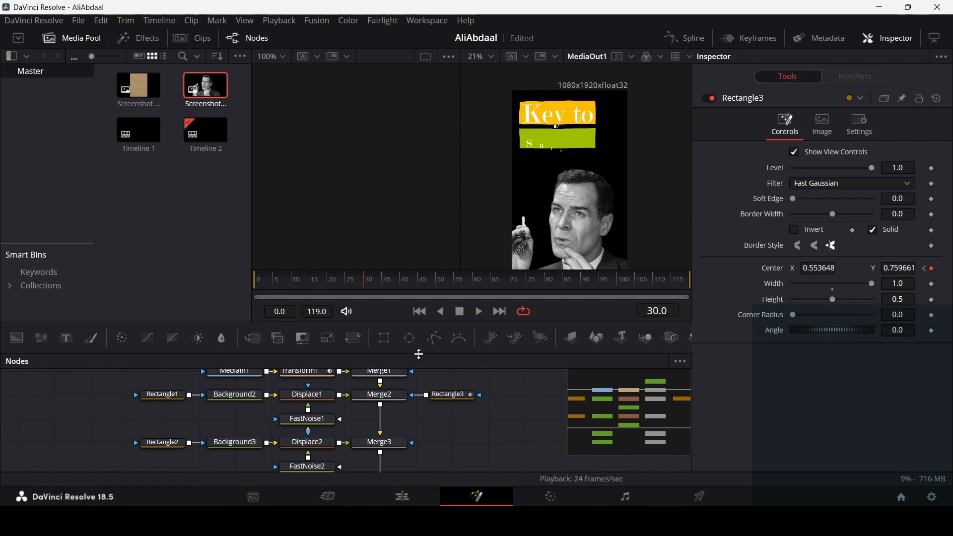
Add a rectangle mask to Merge3, widen it to about 0.976 and raise its center to about Y 0.594 to cover the green bar
left_click(396, 345)
left_click_drag(427, 442, 411, 442)
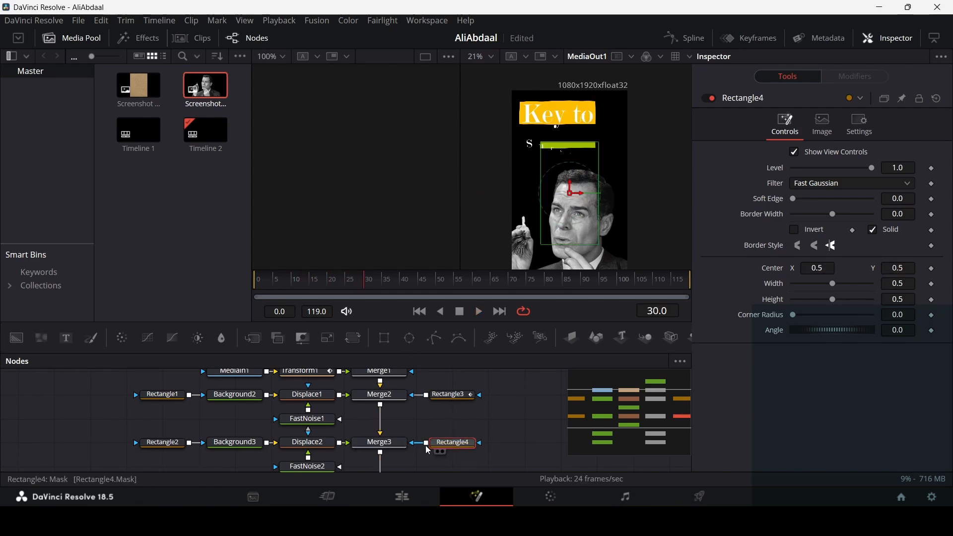
left_click_drag(834, 283, 865, 285)
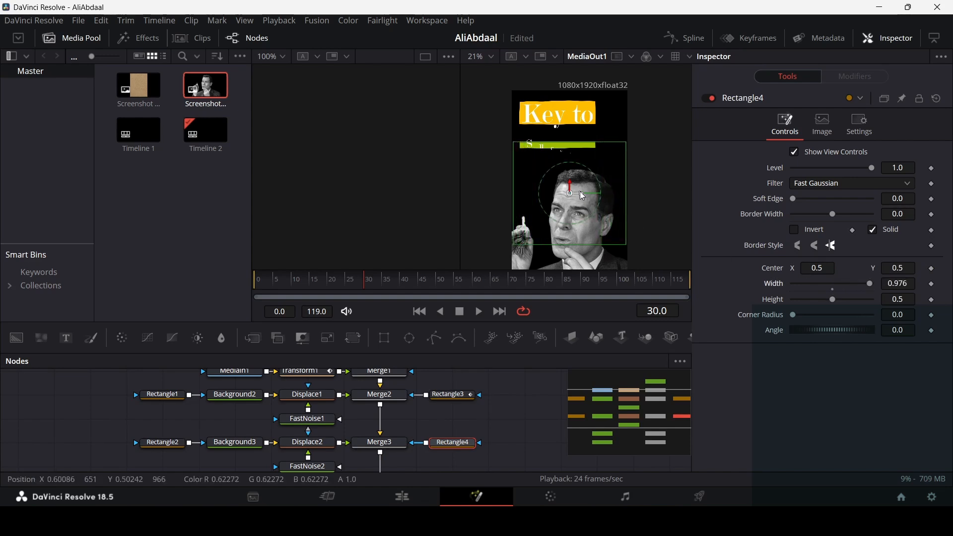
left_click_drag(569, 193, 571, 171)
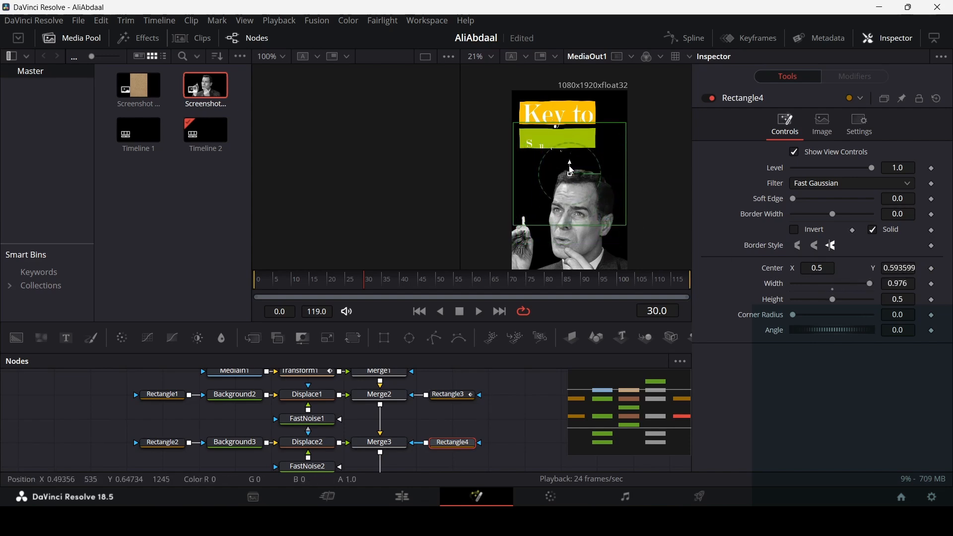
Keyframe Rectangle4's Center at X 0.5 on frame 50 and beyond the canvas's left edge on frame 30, and play back the green bar's reveal
left_click(418, 285)
mouse_move(422, 290)
left_mouse_down()
mouse_move(409, 291)
mouse_move(426, 293)
left_mouse_up()
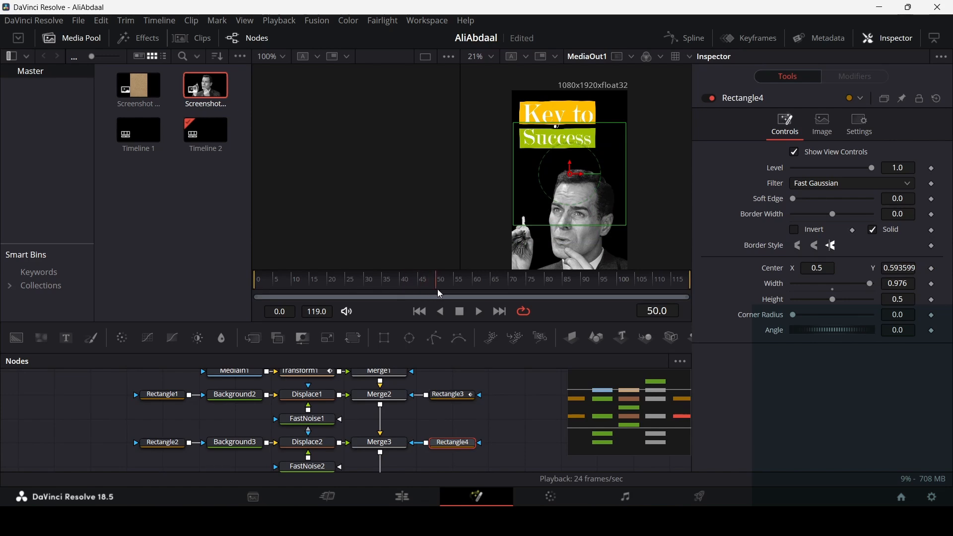
left_click(931, 268)
mouse_move(372, 284)
left_mouse_down()
mouse_move(359, 288)
mouse_move(368, 287)
left_mouse_up()
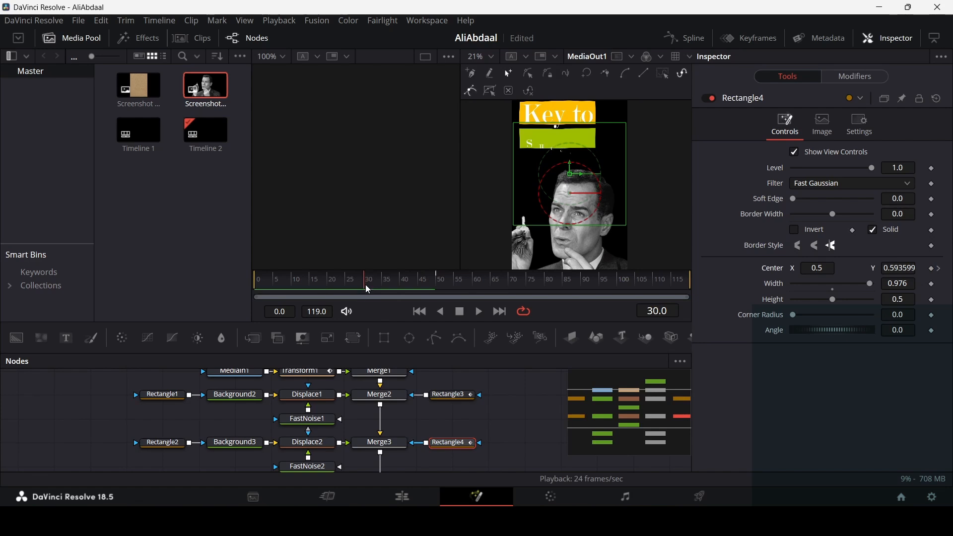
left_click_drag(581, 174, 467, 176)
left_click(515, 434)
key("space")
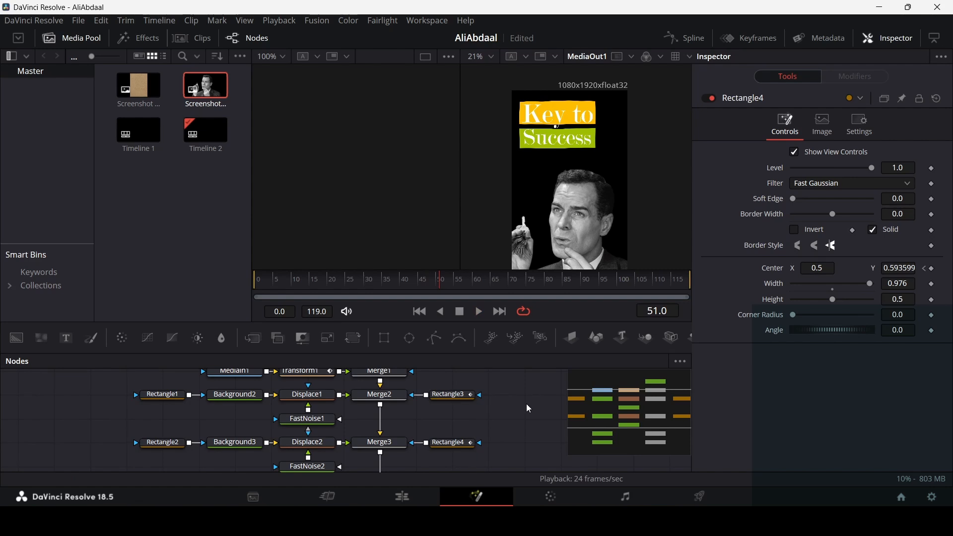
Show only the Rectangle3 and Rectangle4 curves in the Spline editor, hiding Transform1 and the text curves
key("shift+3")
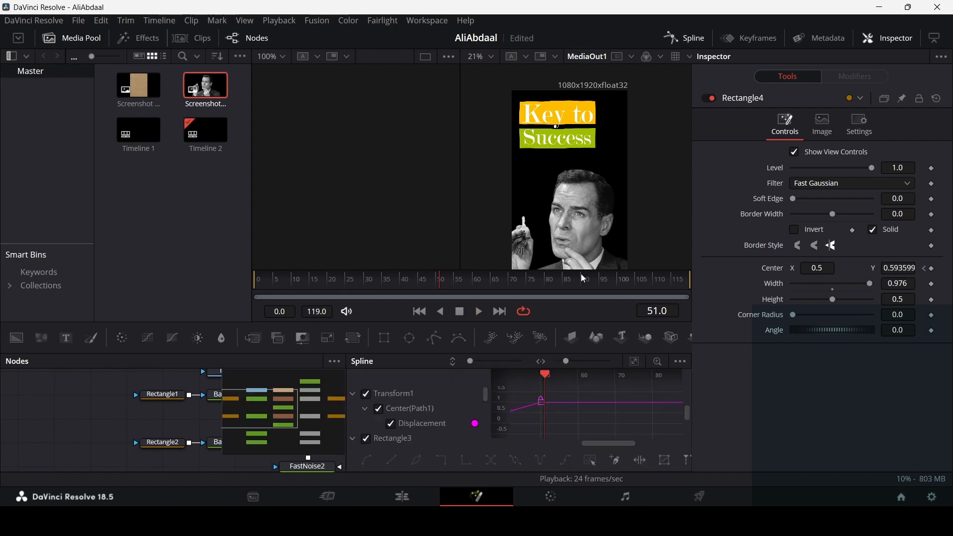
left_click(366, 393)
left_click(353, 393)
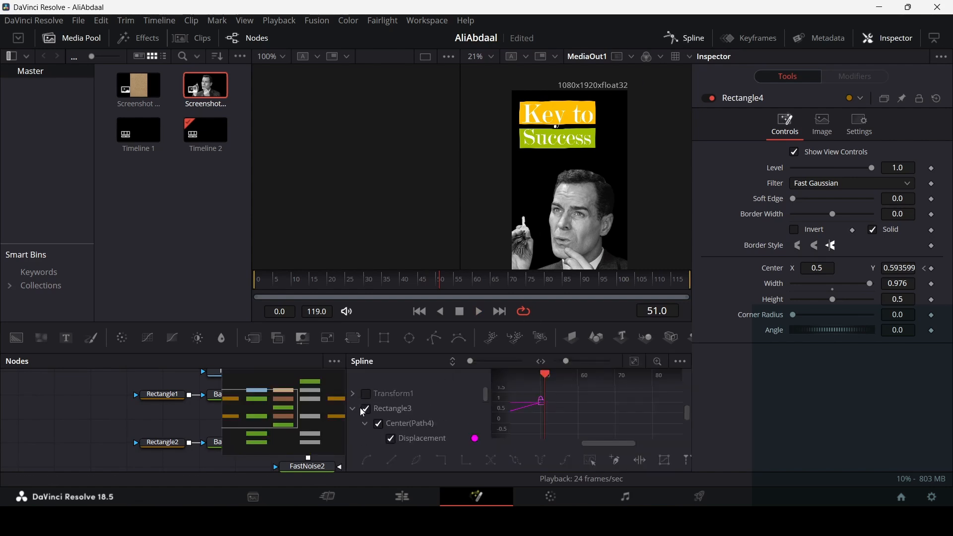
left_click(354, 408)
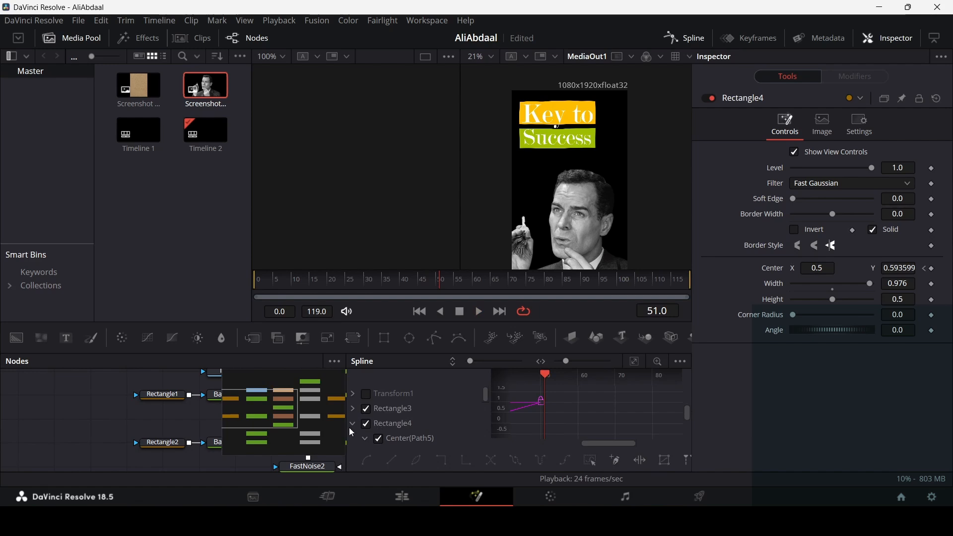
scroll(382, 433, "down", 1)
left_click(366, 394)
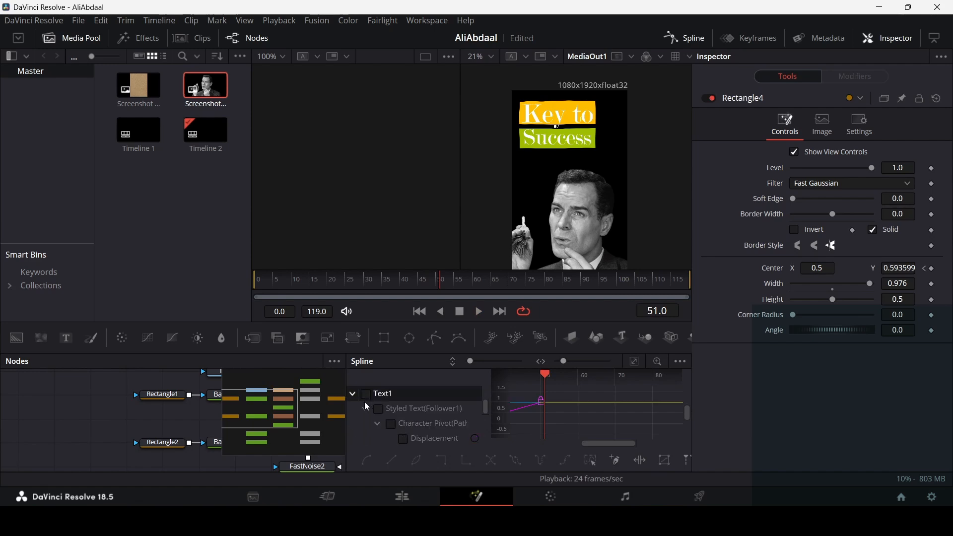
left_click(353, 394)
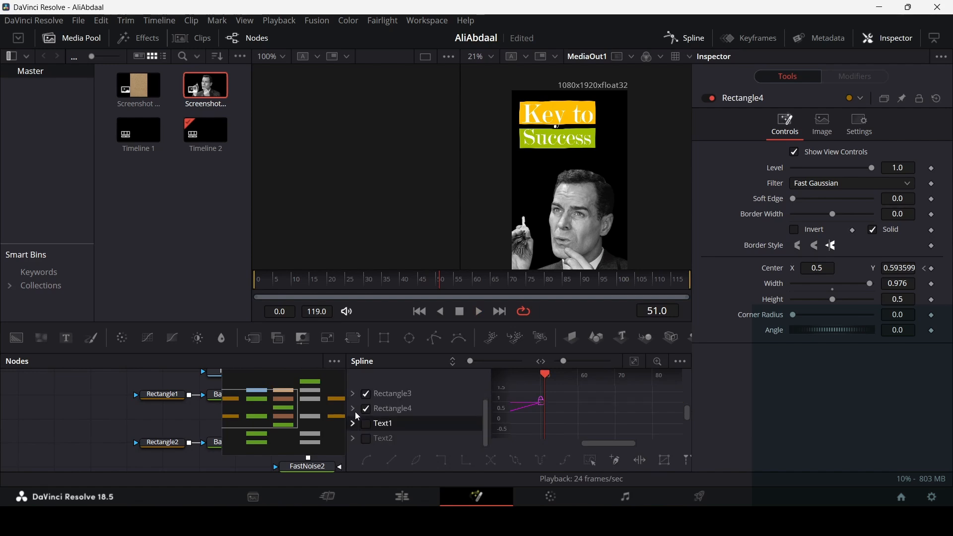
Smooth all Rectangle3 and Rectangle4 keyframes, close the Spline editor and play back the bar reveals
left_click(392, 394)
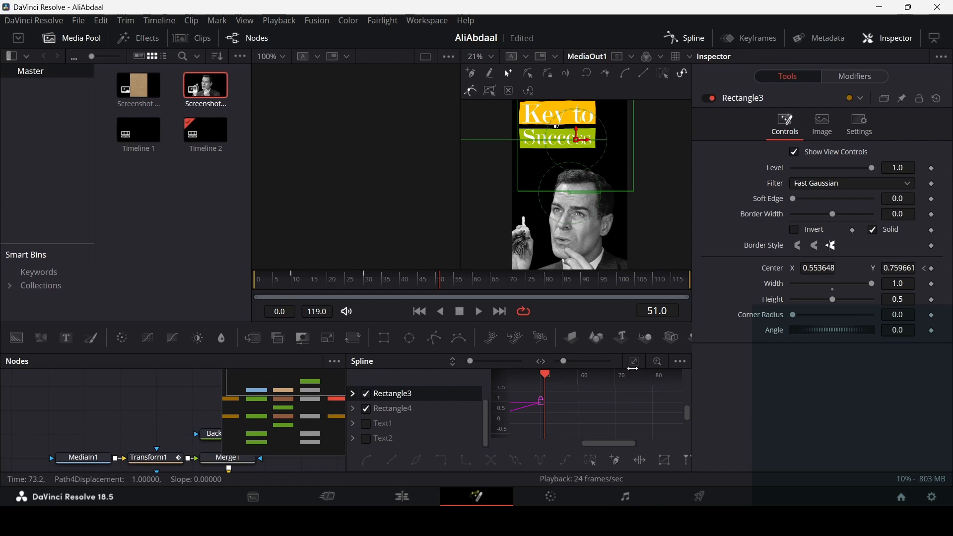
left_click_drag(613, 376, 591, 375)
scroll(558, 427, "down", 1)
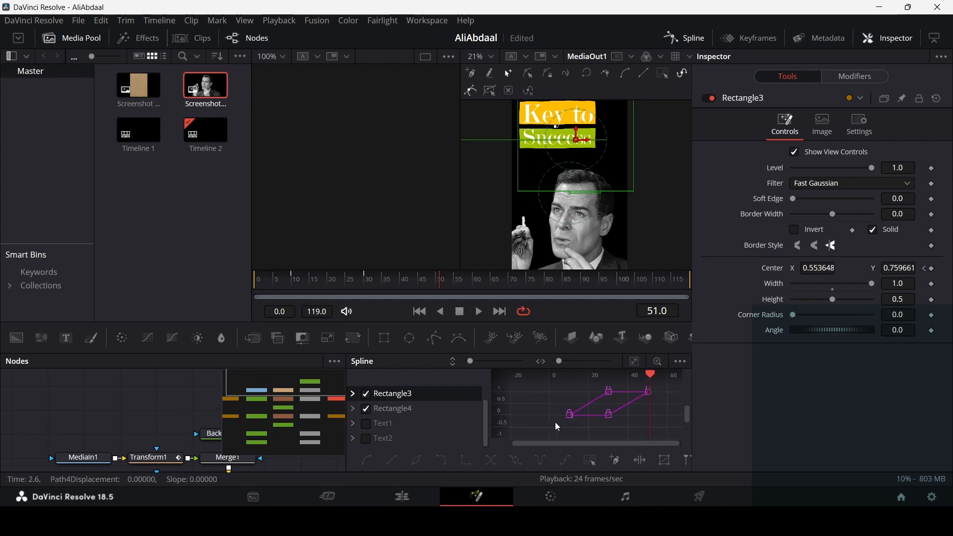
left_click_drag(659, 385, 549, 427)
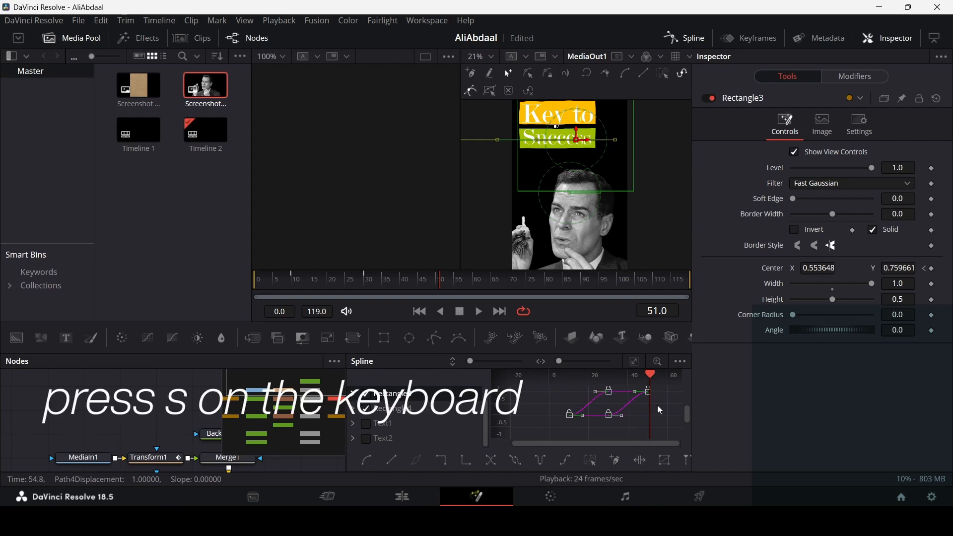
left_click(676, 38)
key("space")
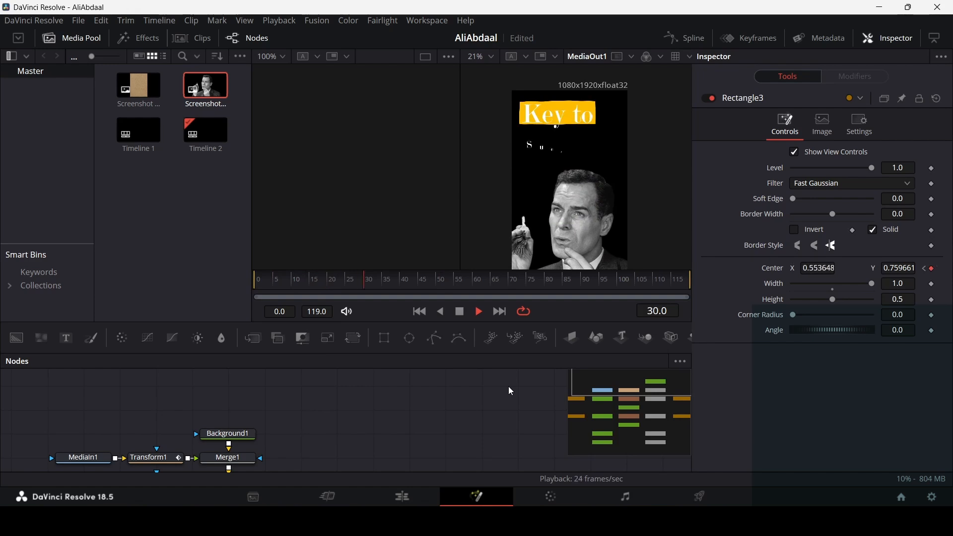
key("space")
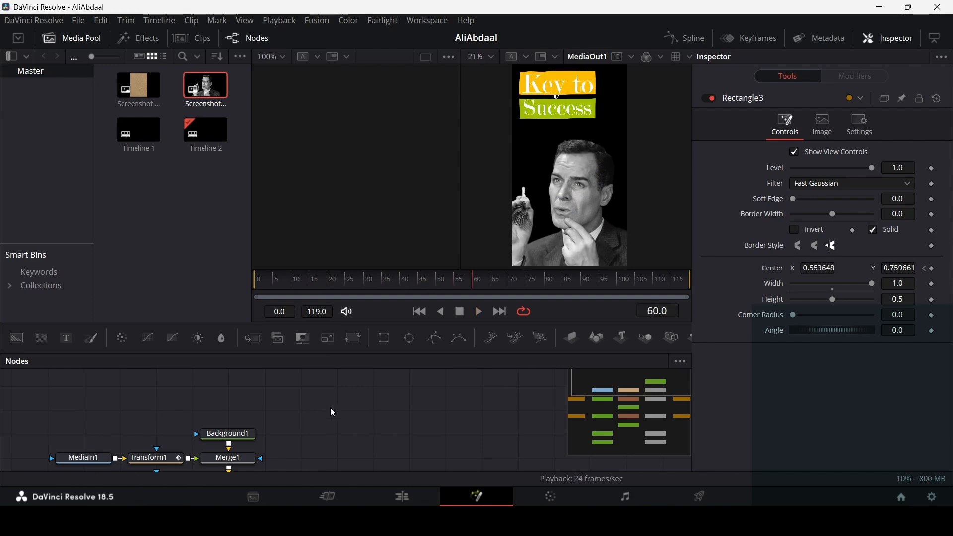
Insert a Transform node between Merge5 and MediaOut1
scroll(329, 408, "up", 5)
scroll(428, 397, "down", 2)
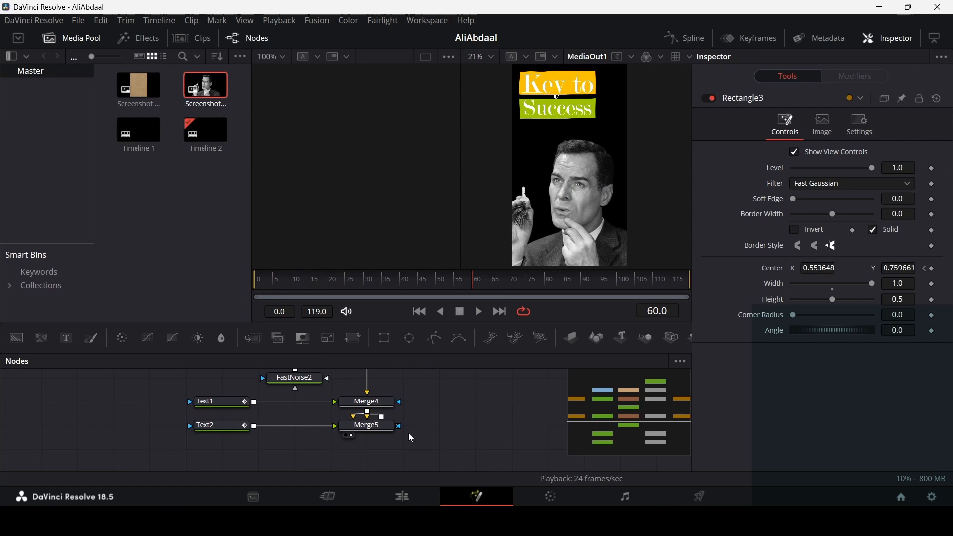
scroll(409, 437, "down", 3)
mouse_move(378, 389)
left_mouse_down()
mouse_move(373, 435)
mouse_move(377, 388)
left_mouse_up()
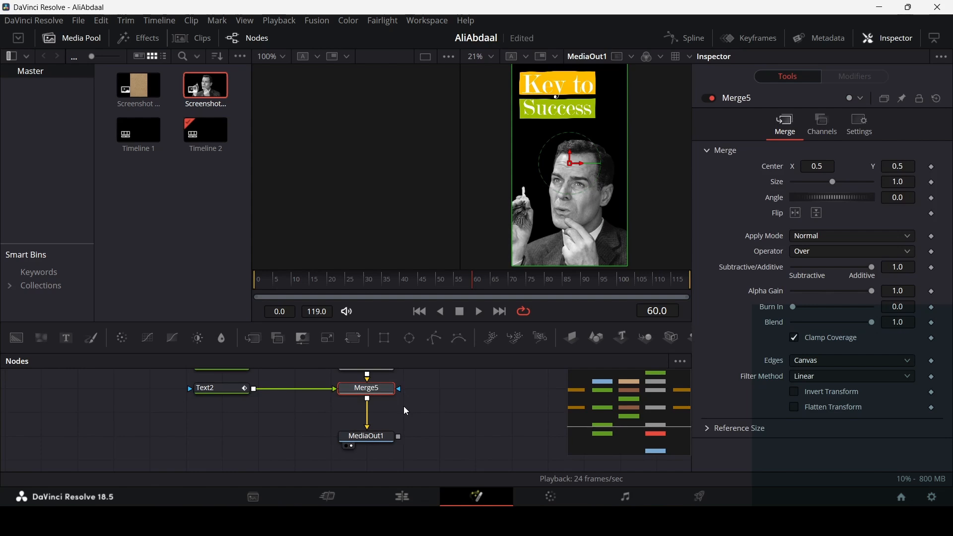
left_click(353, 339)
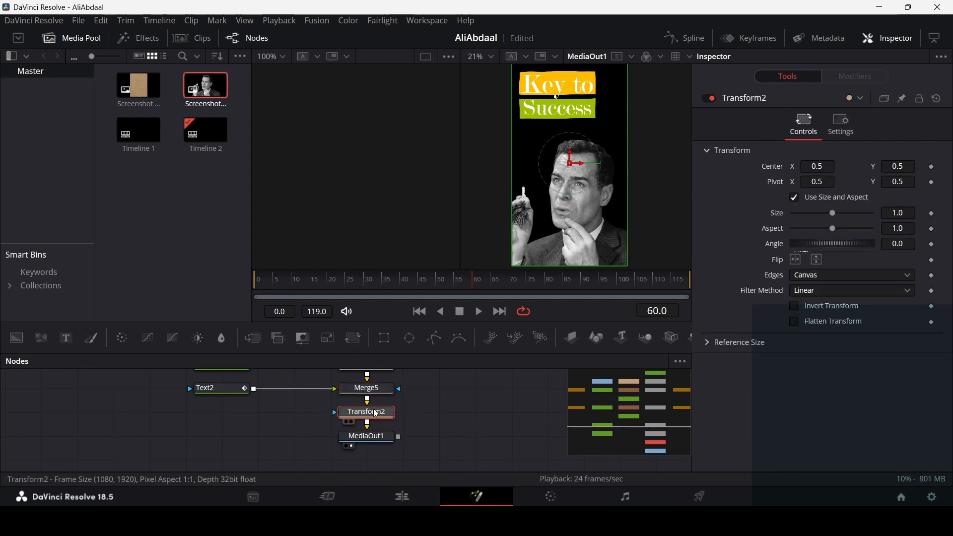
Keyframe Transform2's Size at 1.0 and Center at 0.5, 0.5 on frame 50, and set Size to 1.3 on frame 60
left_click_drag(413, 290, 436, 284)
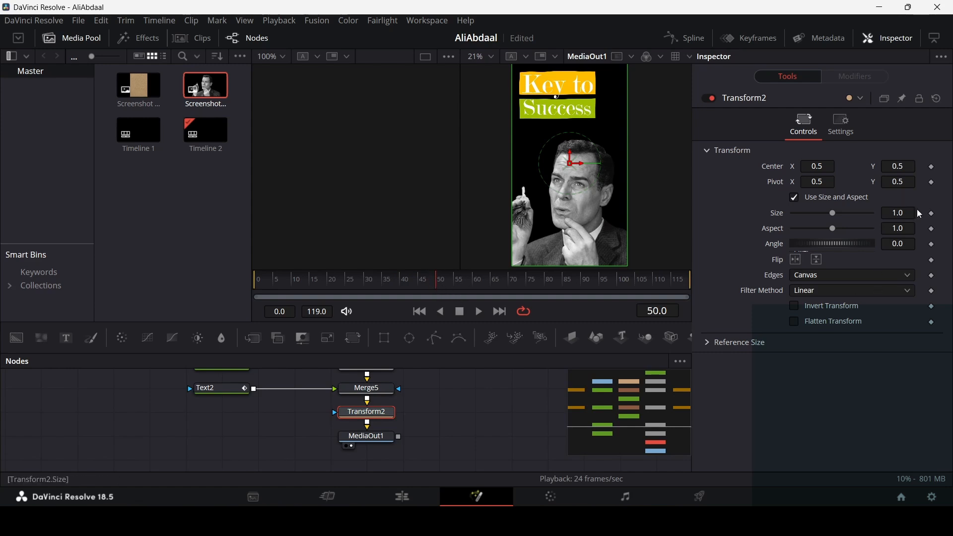
left_click(932, 213)
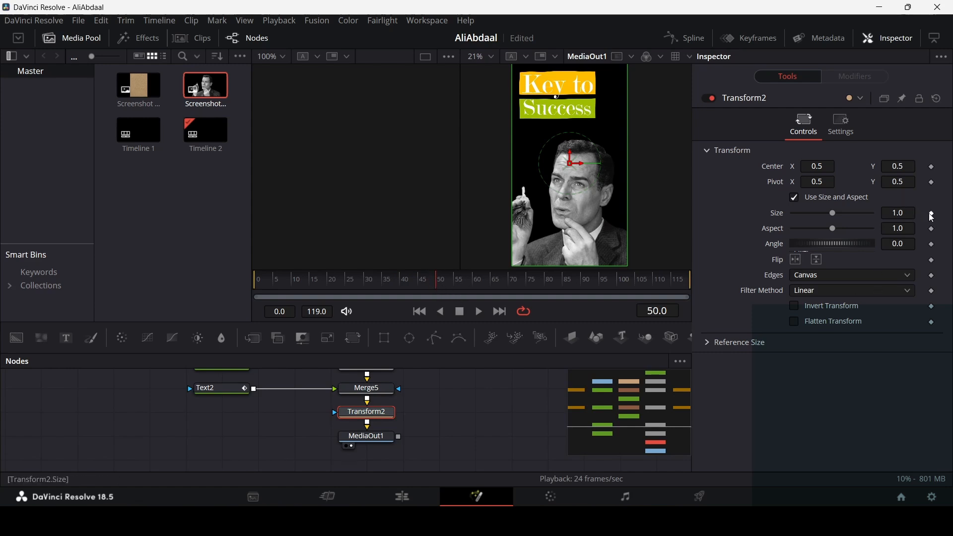
left_click(932, 166)
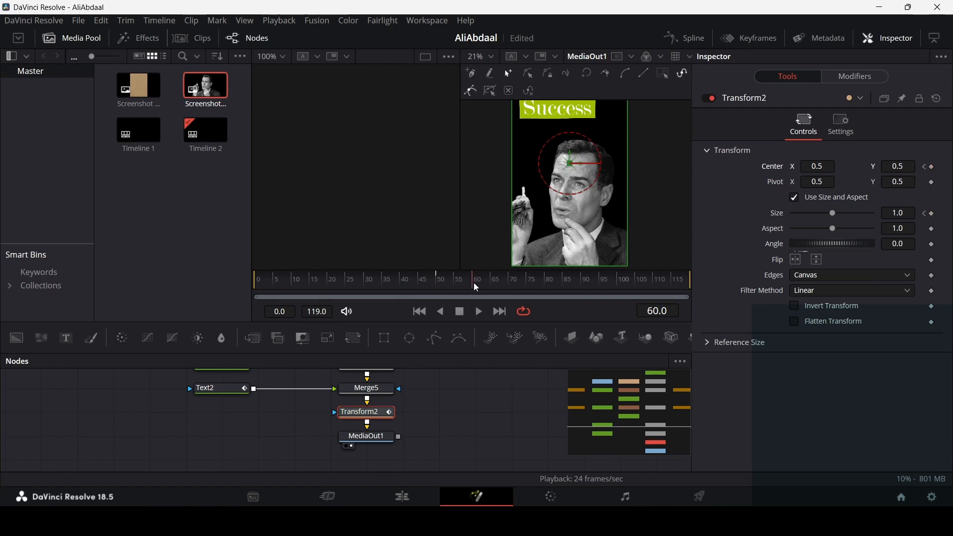
left_click_drag(833, 214, 838, 219)
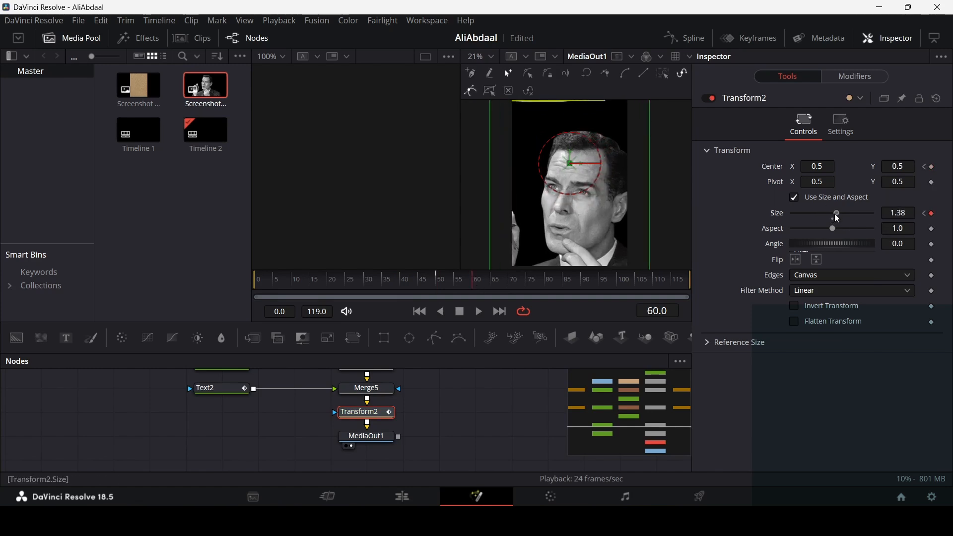
left_click(909, 214)
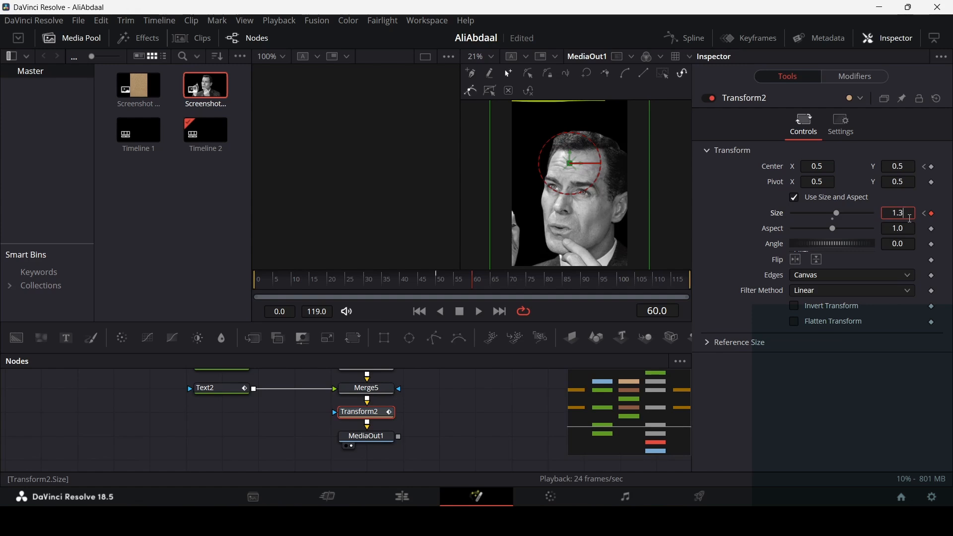
key("Return")
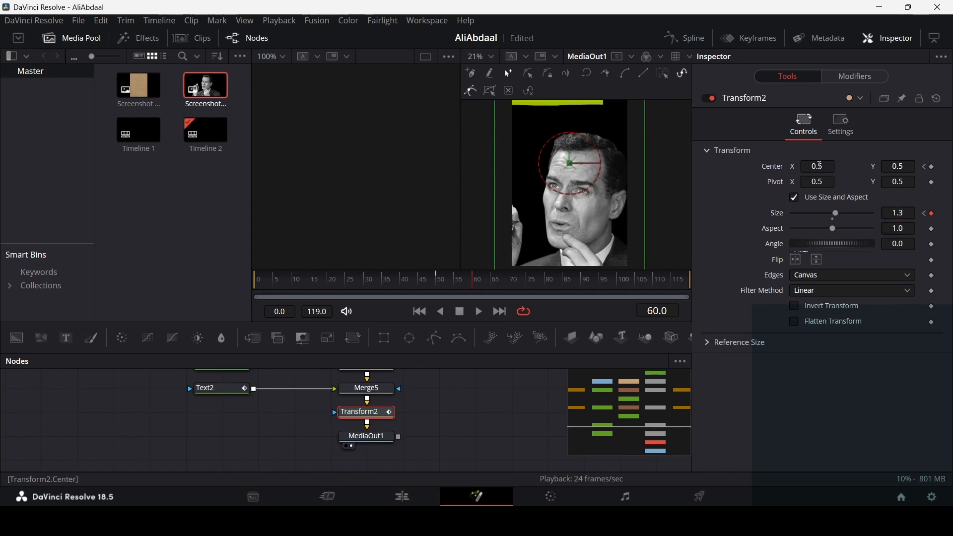
Set Transform2's Center to X 0.608, Y 0.429 on frame 60 and play back the zoom
left_click_drag(819, 166, 853, 165)
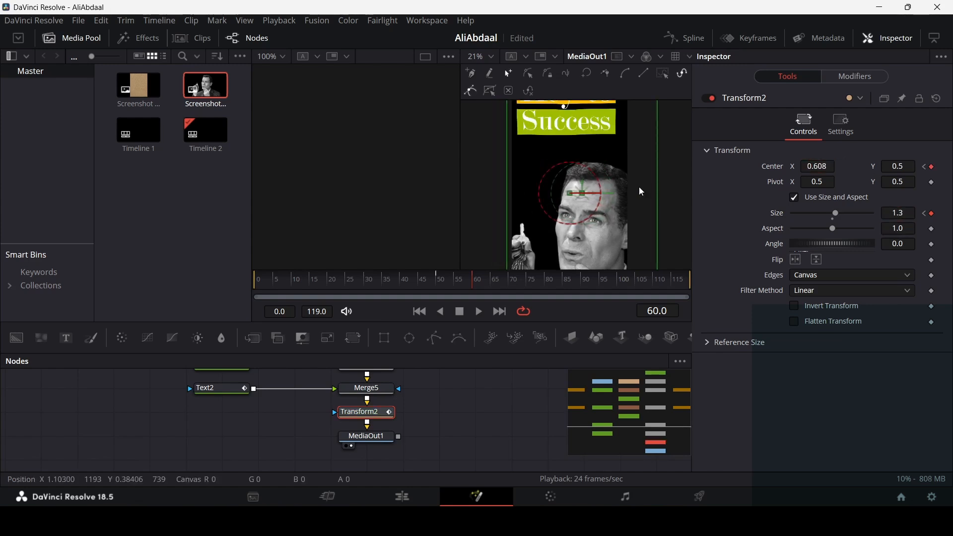
scroll(642, 192, "up", 3)
scroll(642, 191, "down", 2)
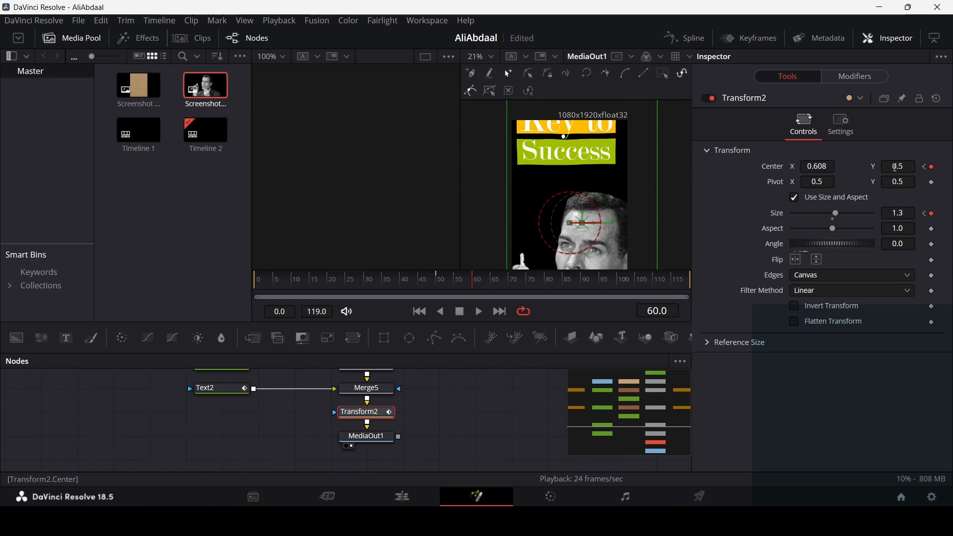
left_click_drag(894, 167, 873, 167)
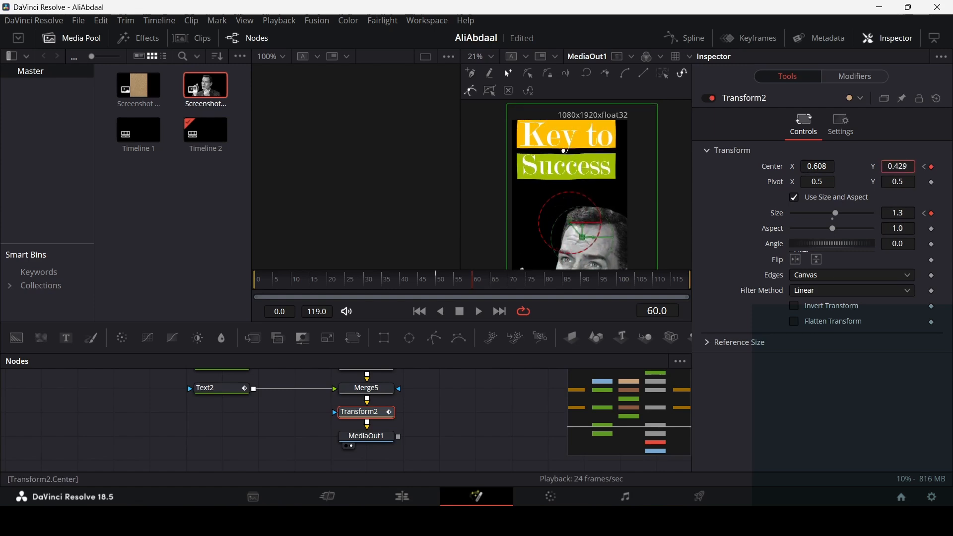
key("[")
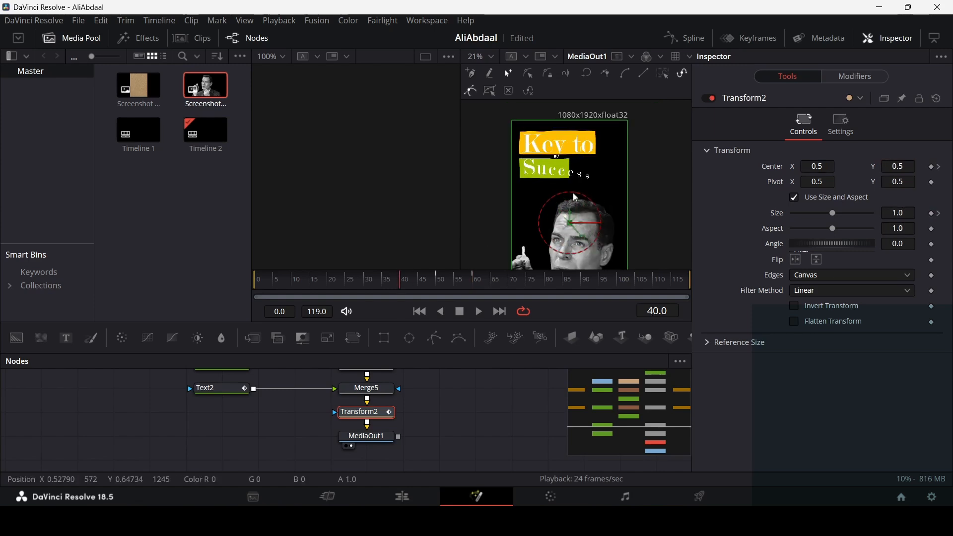
scroll(575, 217, "down", 1)
scroll(576, 217, "down", 1)
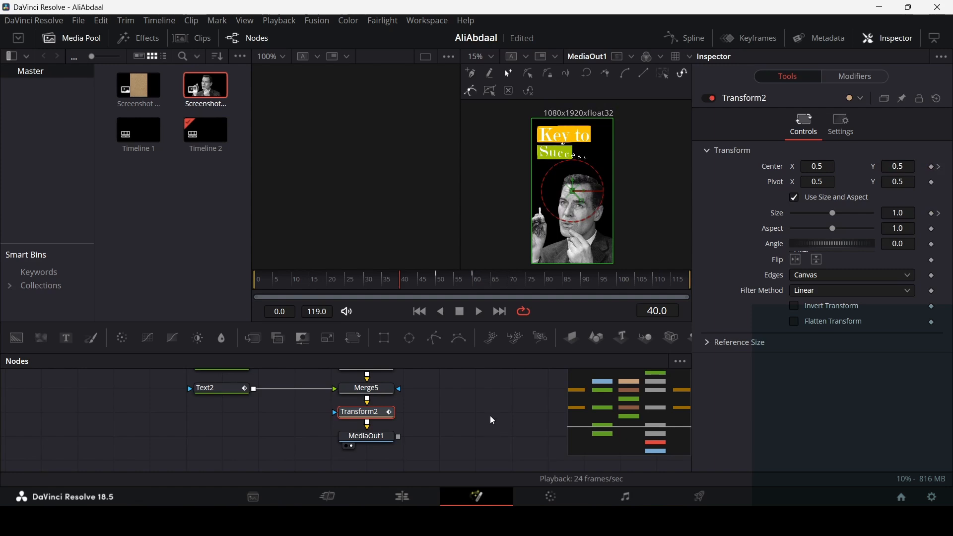
key("space")
key("space")
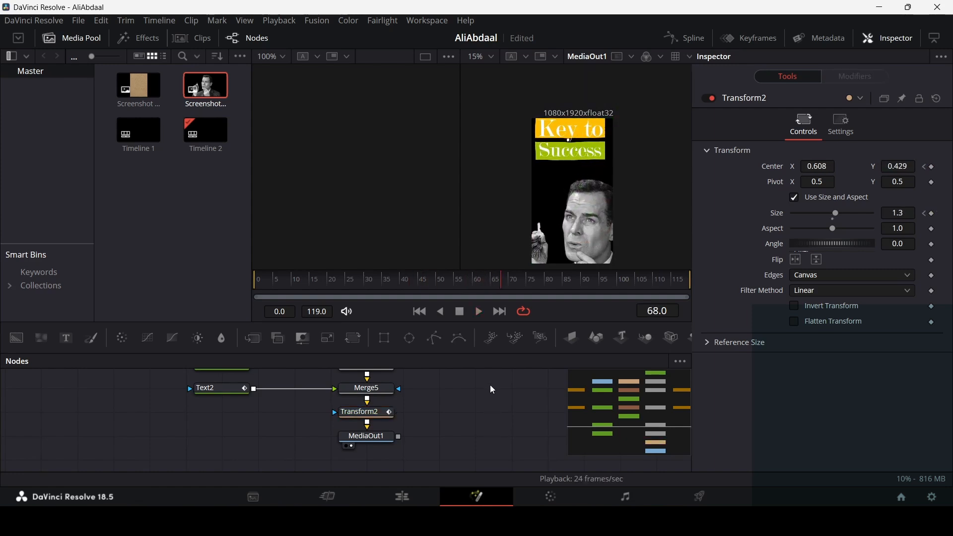
Isolate Transform2's Center and Size curves in the Spline editor, smooth their keyframes and close the editor
left_click(367, 412)
key("F6")
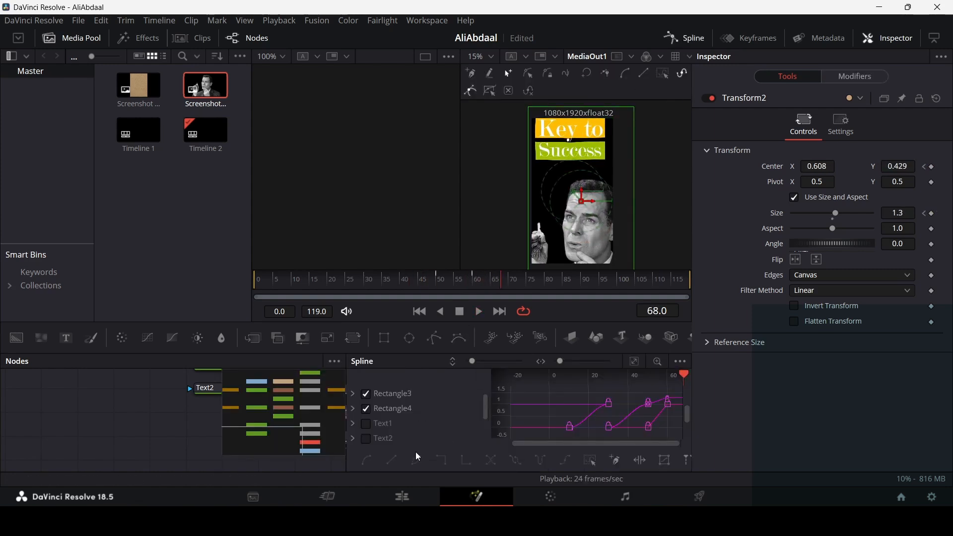
left_click(366, 394)
left_click(366, 409)
scroll(377, 417, "down", 2)
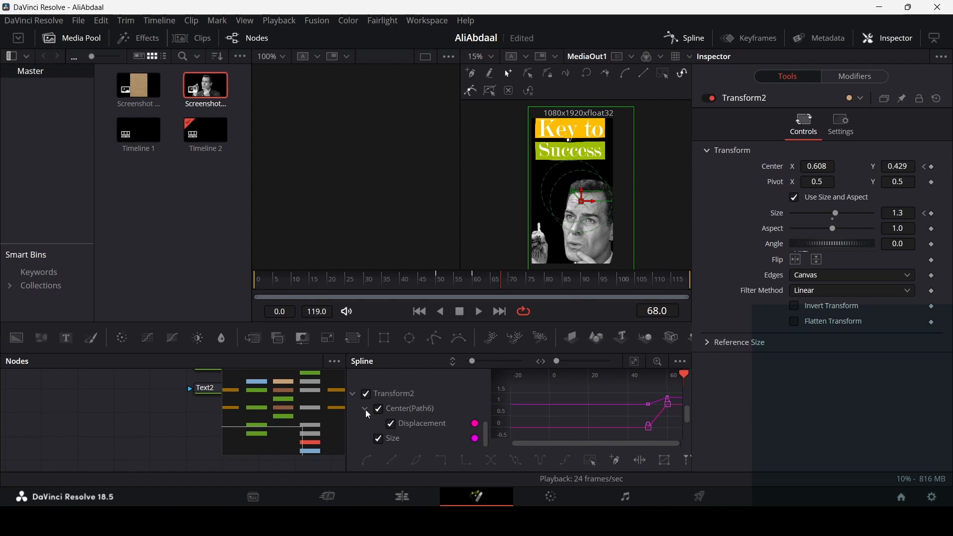
left_click_drag(630, 437, 681, 387)
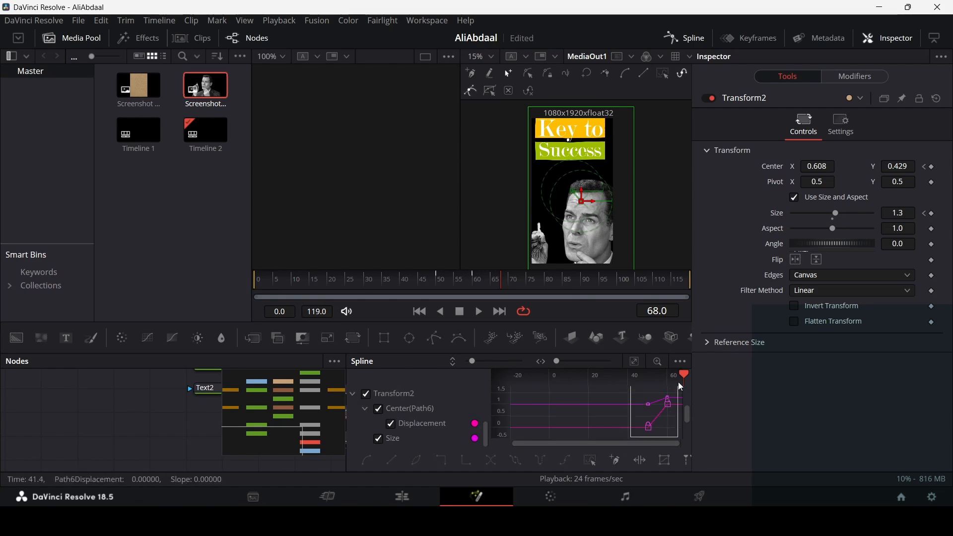
left_click(684, 38)
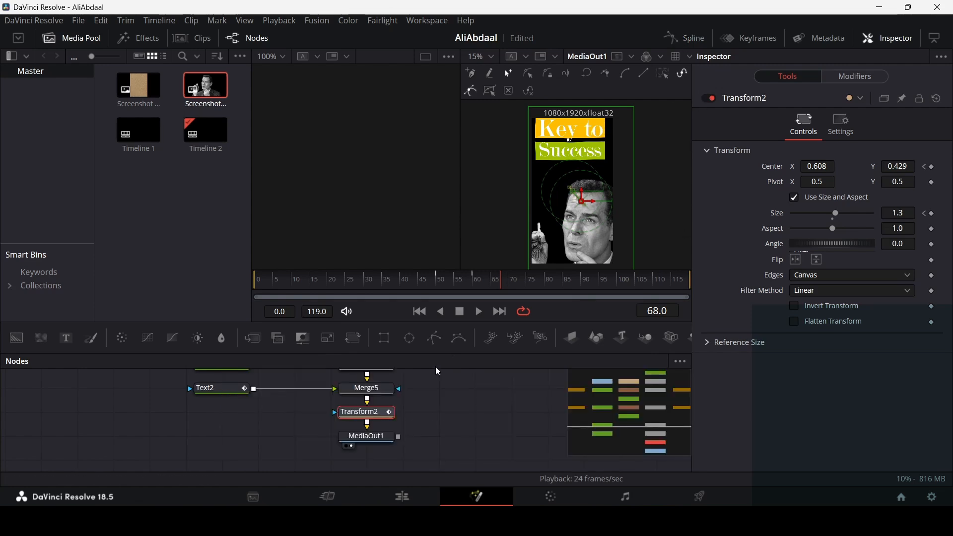
Stop playback and add a Text node merged into the flow between Transform2 and MediaOut1
key("space")
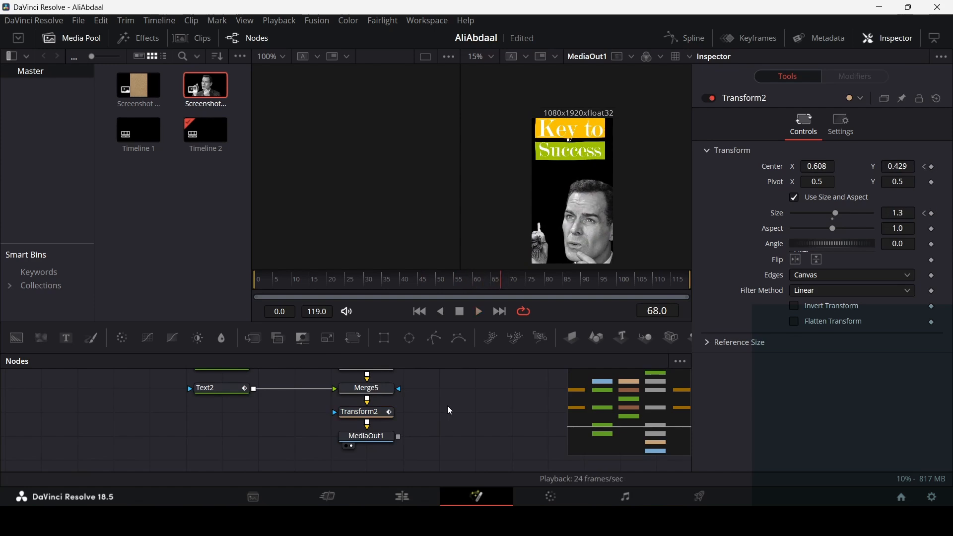
scroll(447, 406, "down", 2)
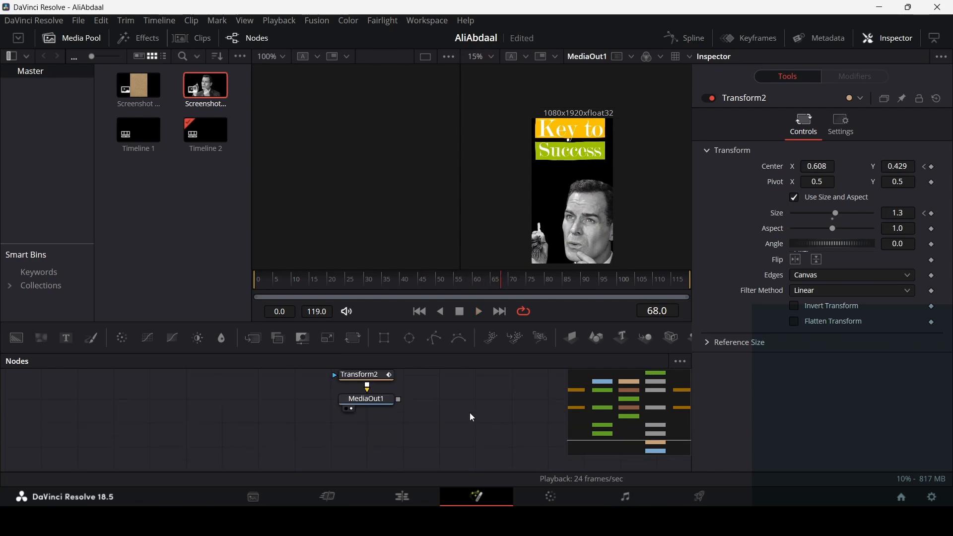
left_click_drag(368, 400, 368, 423)
left_click_drag(65, 338, 367, 395)
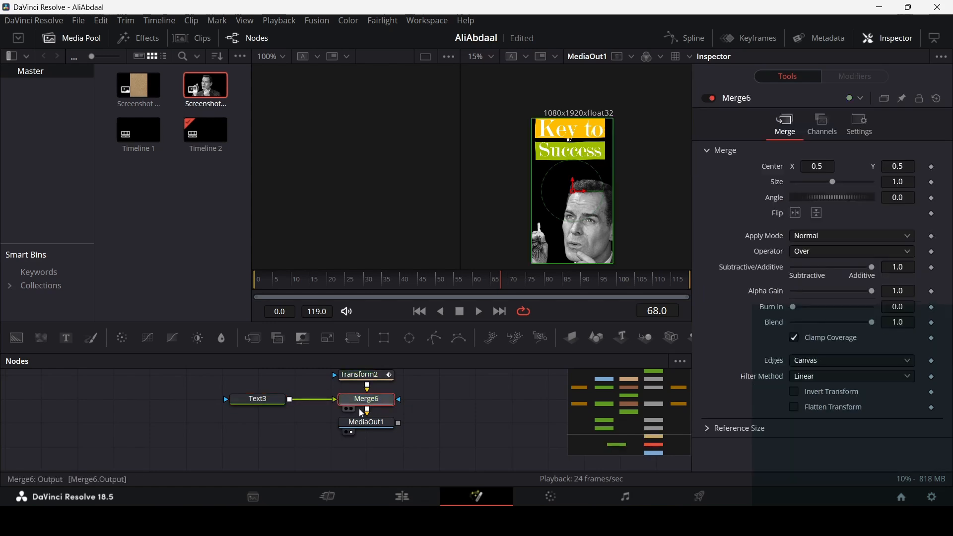
Enter "What are the most important things I need to do?" in Text3, anchor it left and move it beneath the Success bar
left_click(277, 403)
left_click(767, 241)
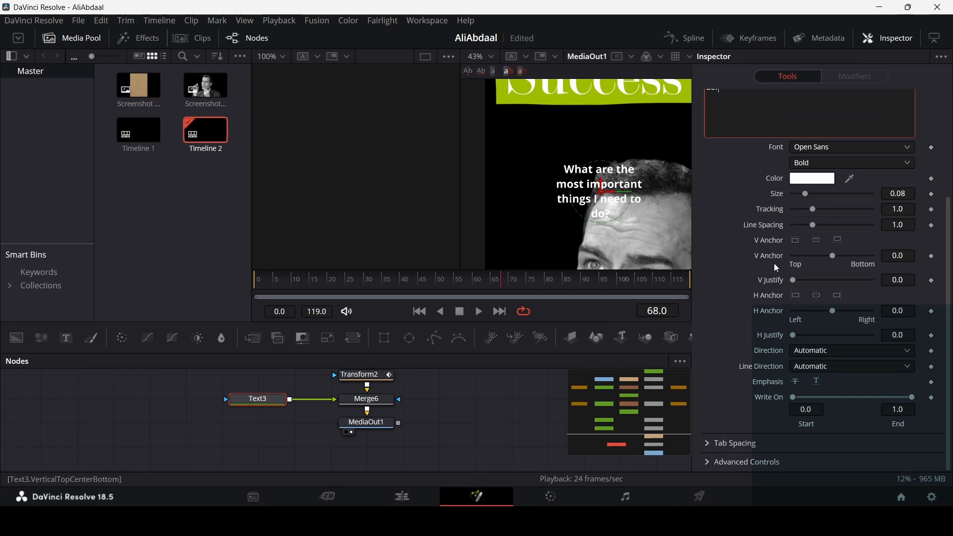
left_click(797, 296)
left_click_drag(613, 196, 501, 157)
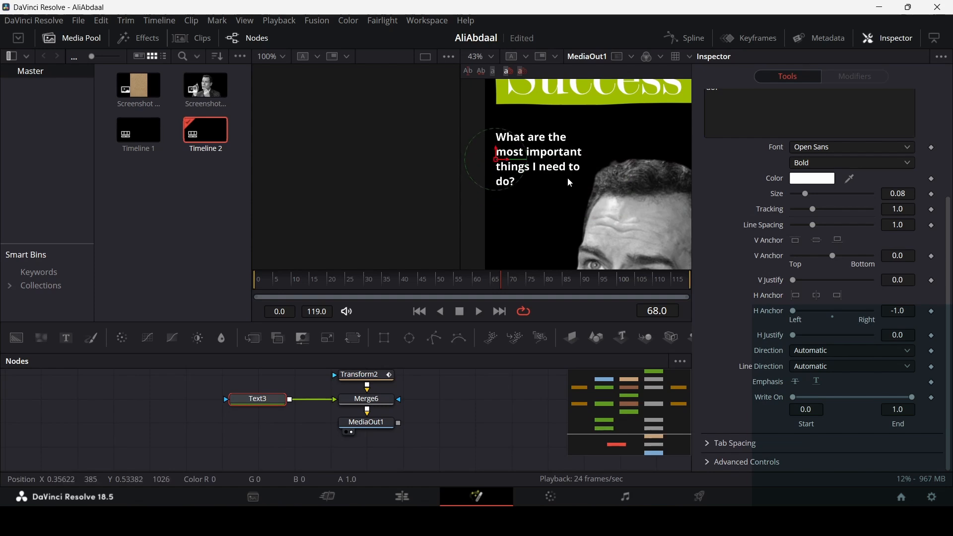
Change Text3's font to MV Boli, tighten its line spacing to 0.724 and nudge the text slightly right
left_click(806, 147)
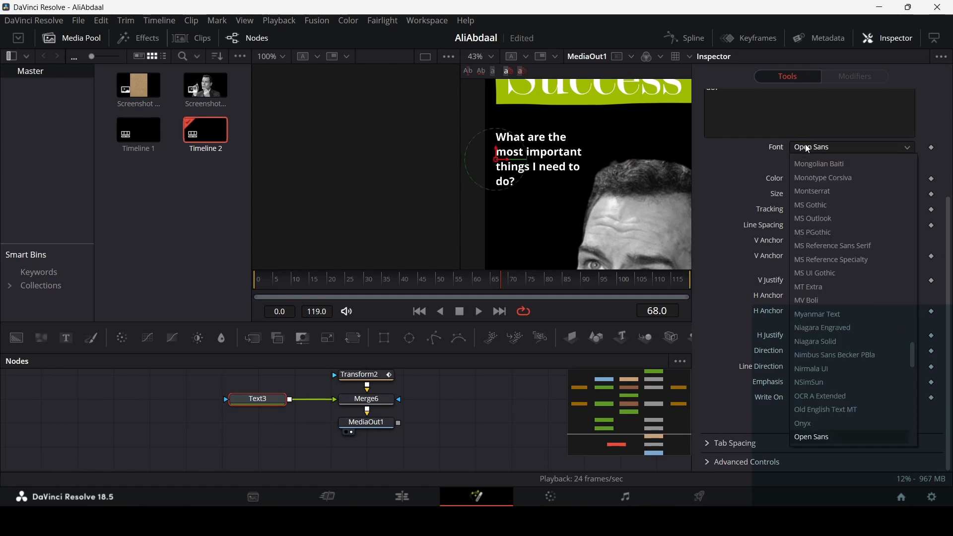
left_click(799, 298)
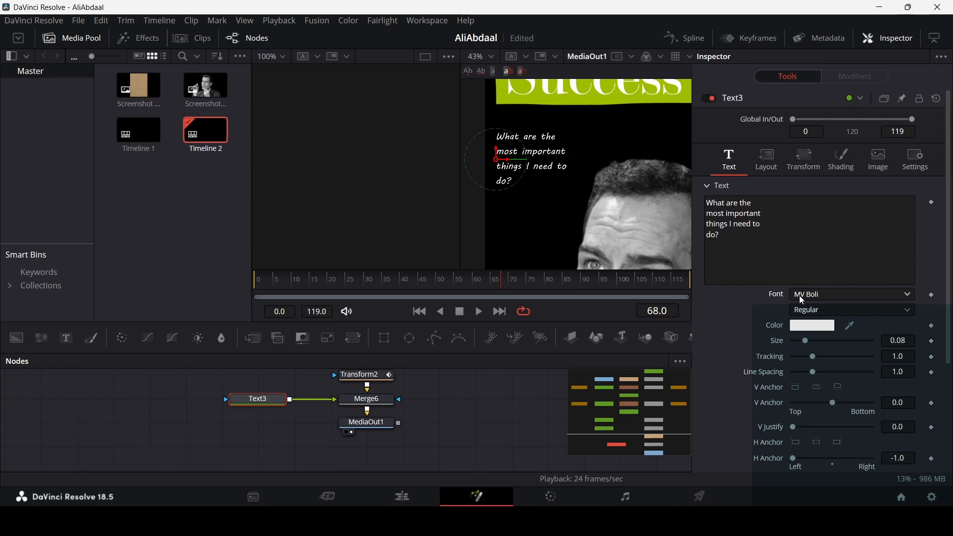
left_click_drag(813, 376, 806, 377)
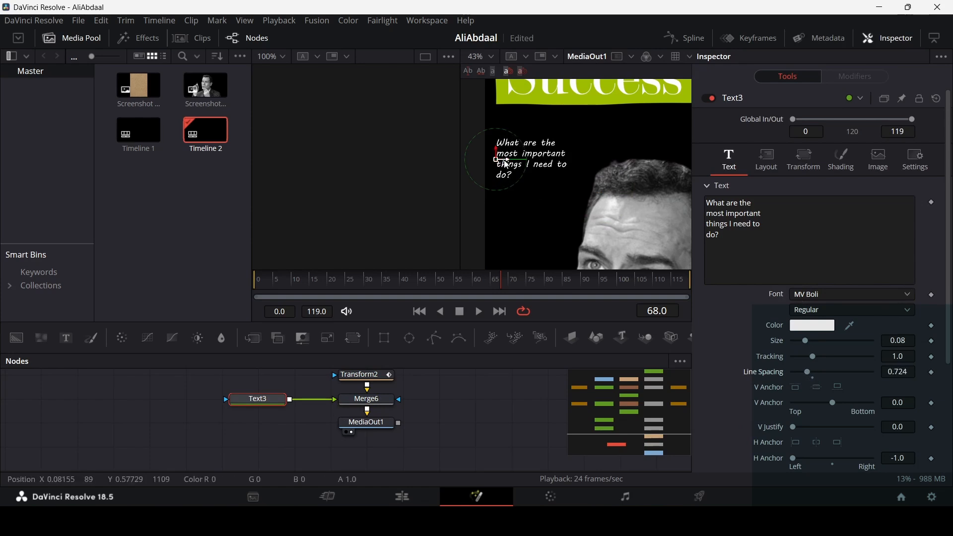
left_click_drag(506, 164, 509, 164)
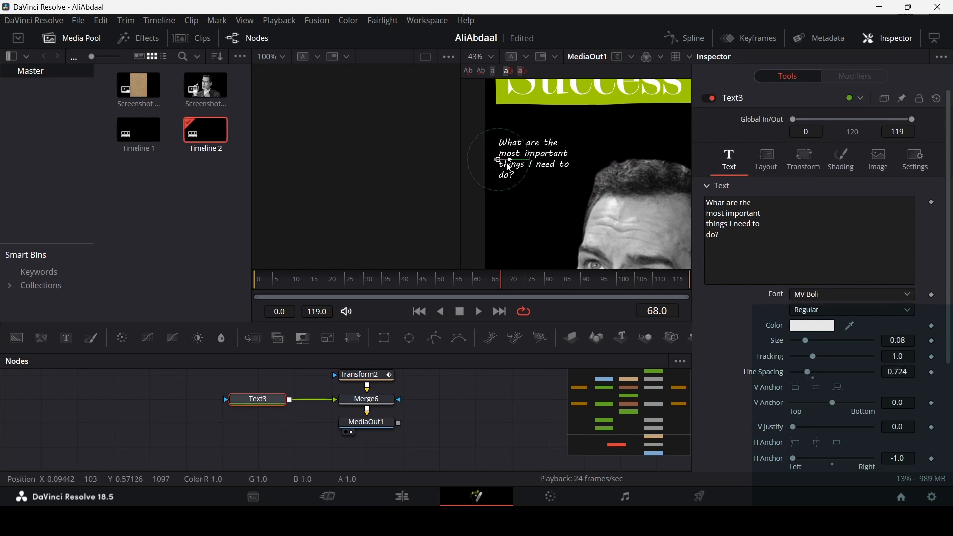
Set Text3's size to 0.1 and nudge the question text slightly further right under the title
double_click(908, 341)
type("0.1")
key("Tab")
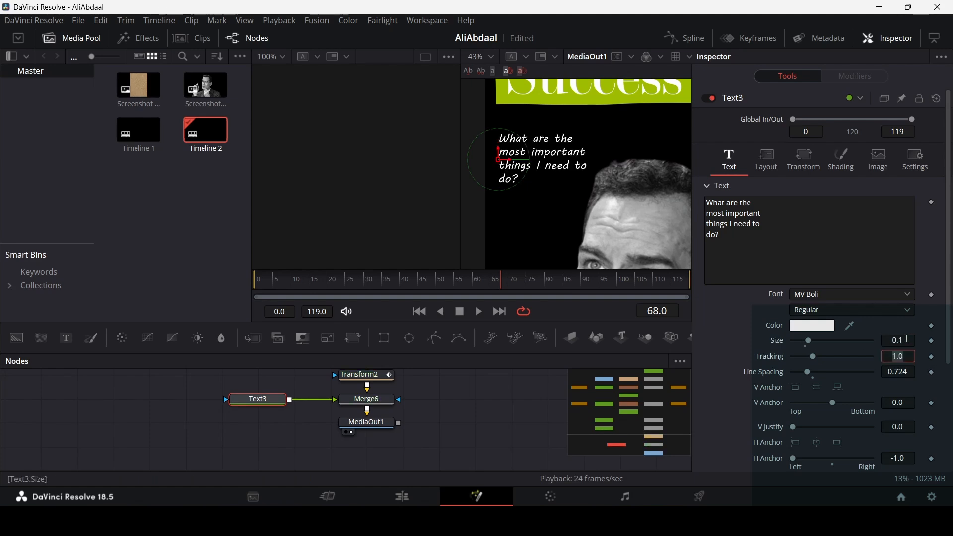
left_click_drag(511, 163, 513, 163)
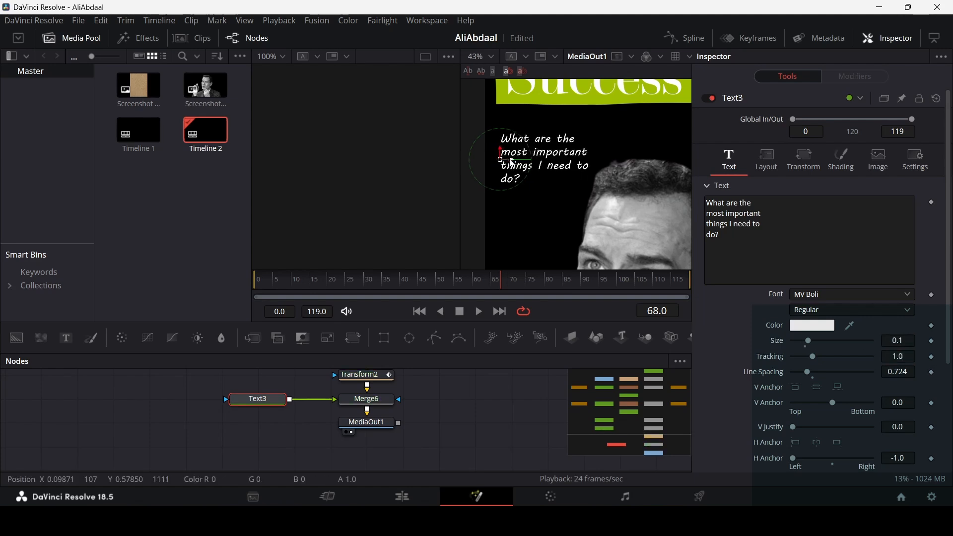
scroll(541, 164, "down", 3)
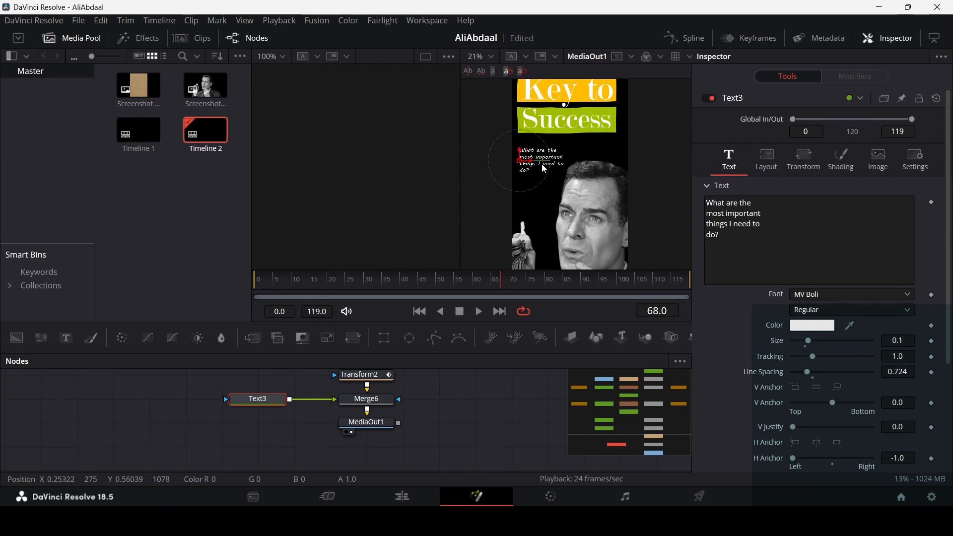
Go to frame 60, add a Follower modifier to Text3's text, and set its delay to 1.0 and order to Left to Right
left_click_drag(397, 286, 473, 287)
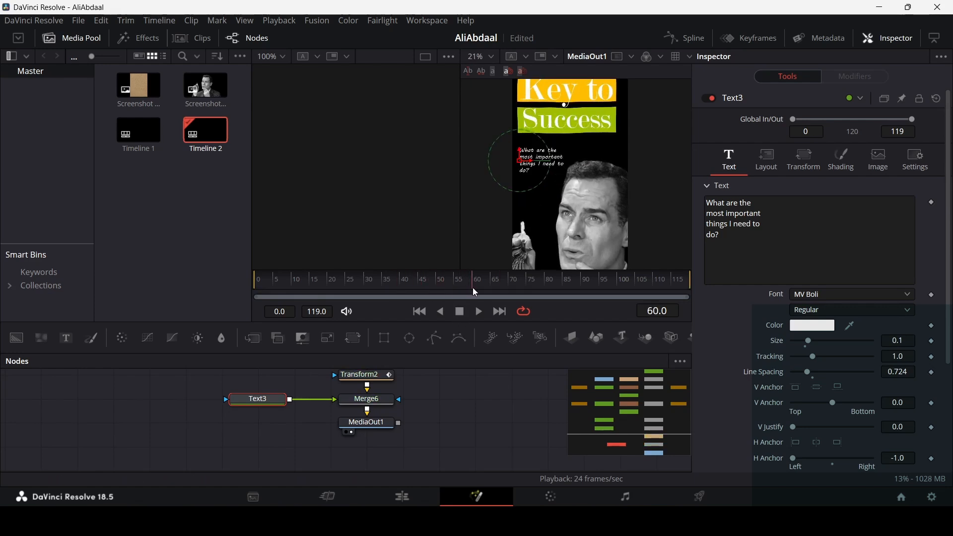
right_click(737, 236)
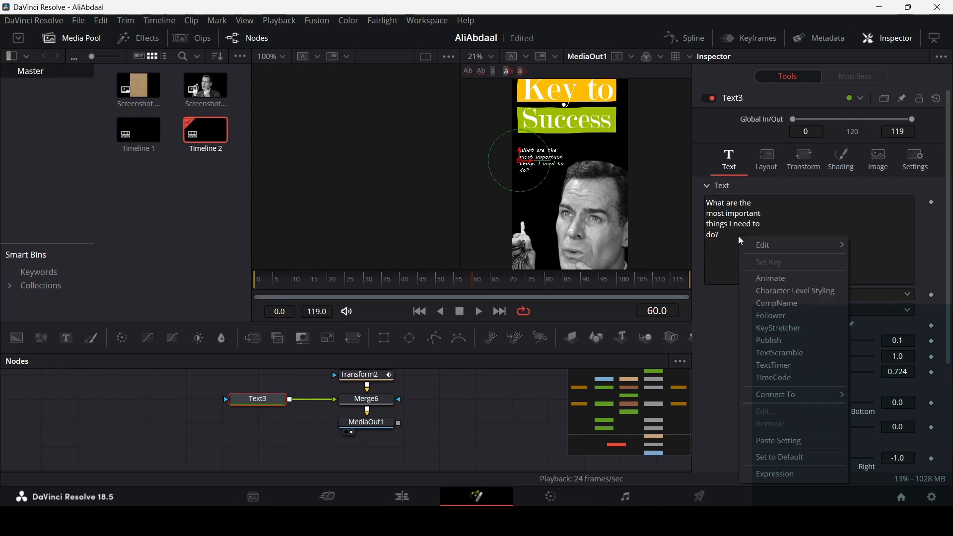
left_click(778, 315)
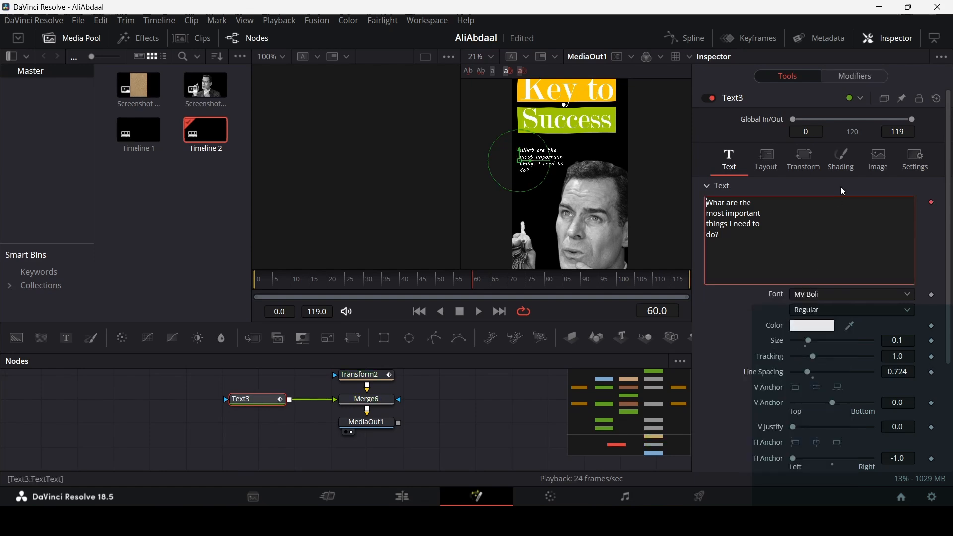
left_click(862, 77)
left_click(896, 200)
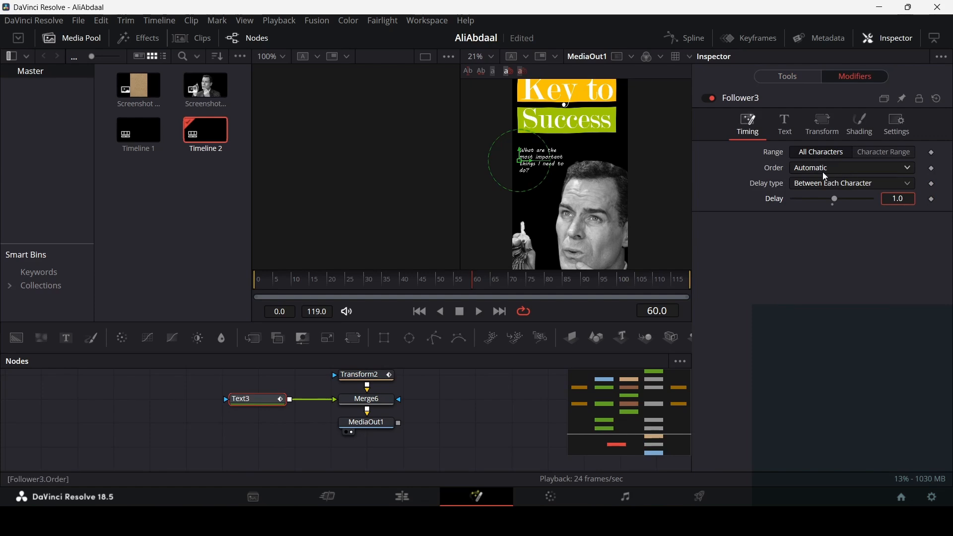
left_click(826, 170)
left_click(819, 198)
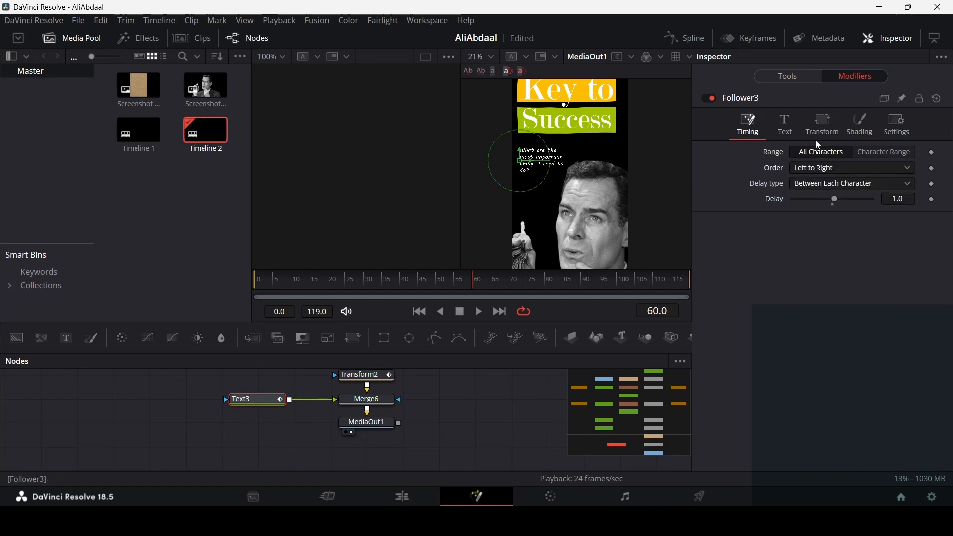
Keyframe Follower3's character Size X and Y at 1.0 on frames 60 and 70, and its Pivot on frame 70
left_click(821, 126)
left_click(708, 354)
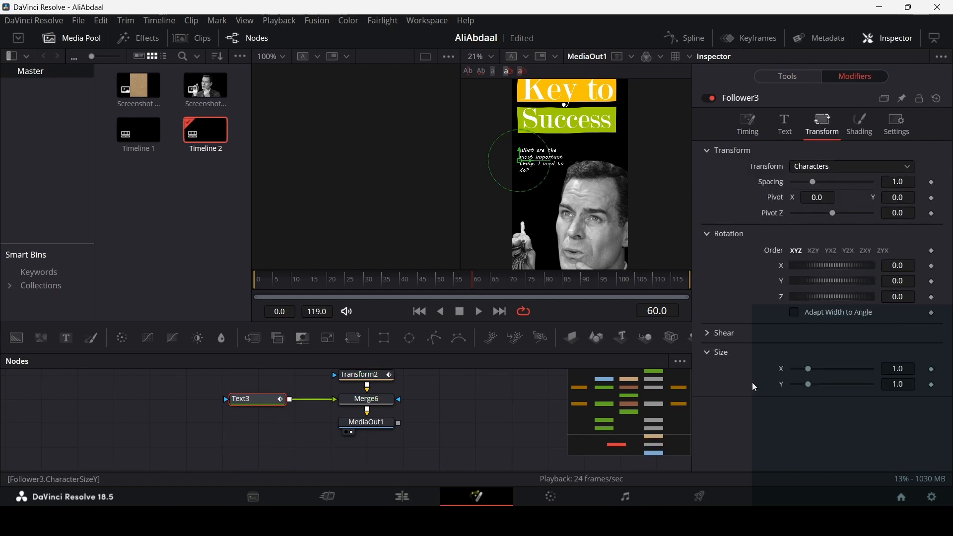
left_click(932, 385)
left_click(932, 368)
left_click(510, 286)
left_click(931, 198)
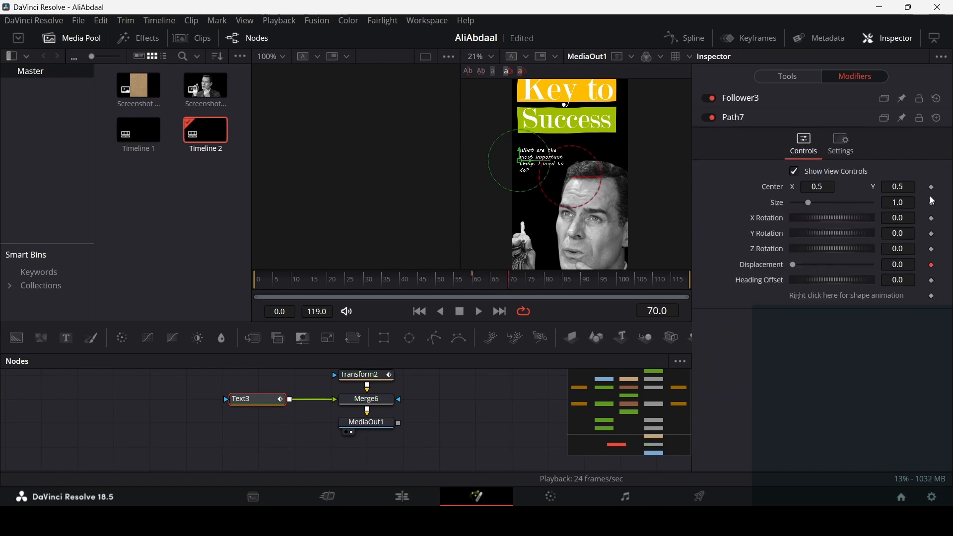
left_click(742, 98)
On frame 60, keyframe Follower3's Pivot at Y -0.1, set Size X and Y to 0.0, and play back the text animation
left_click(473, 279)
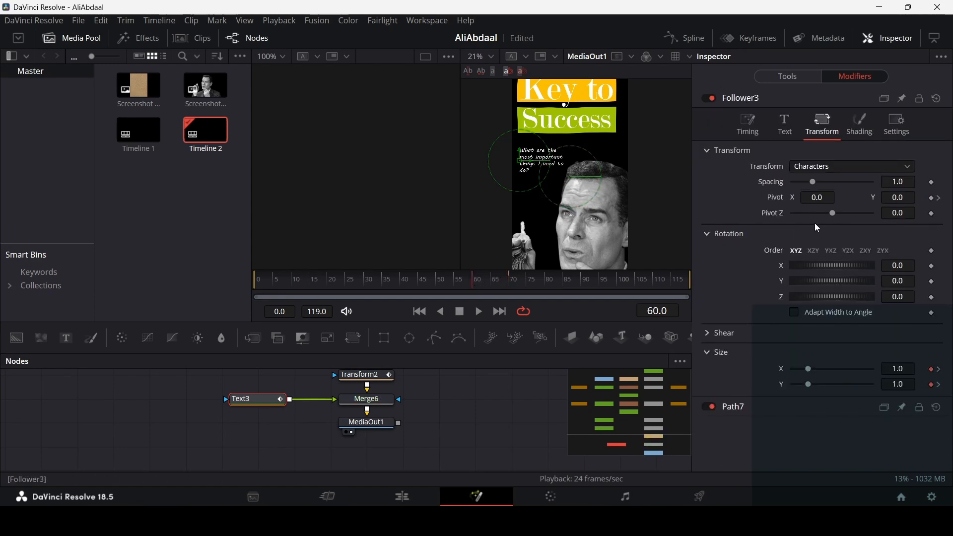
left_click(932, 198)
left_click_drag(809, 385, 778, 389)
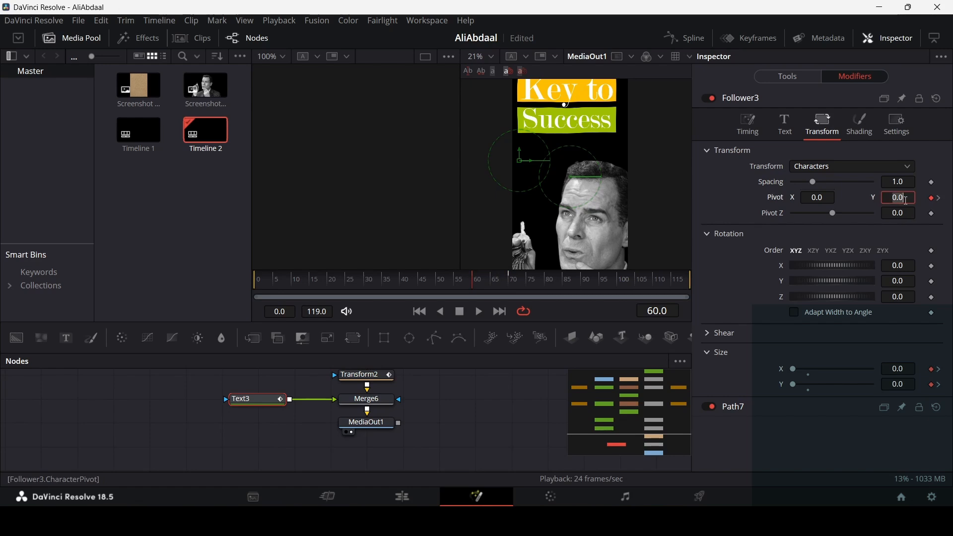
type("-0.")
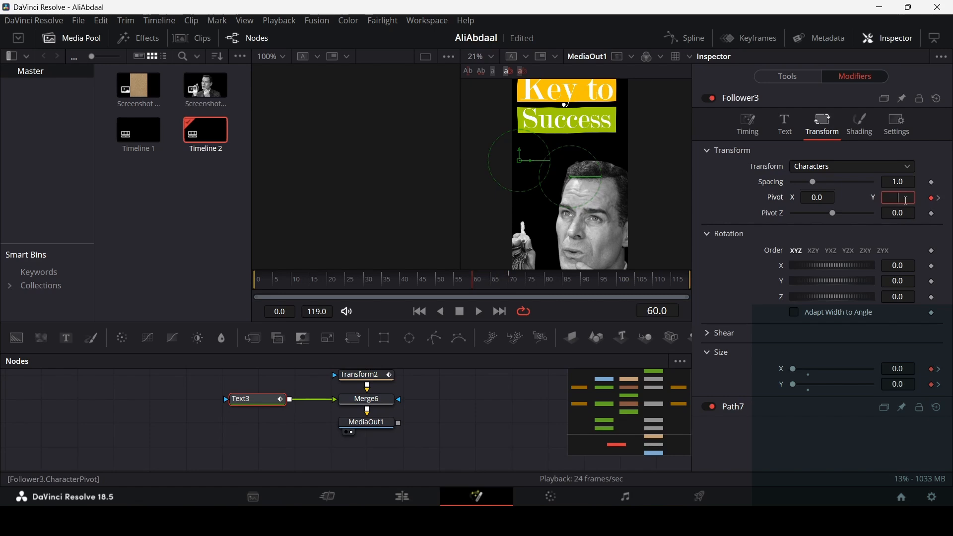
type("1")
key("Return")
left_click(430, 282)
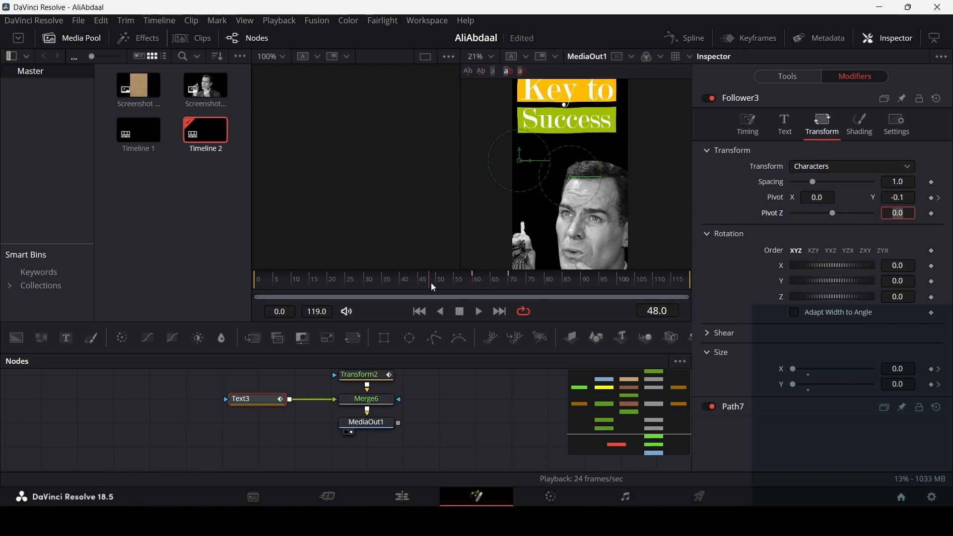
left_click(510, 403)
key("space")
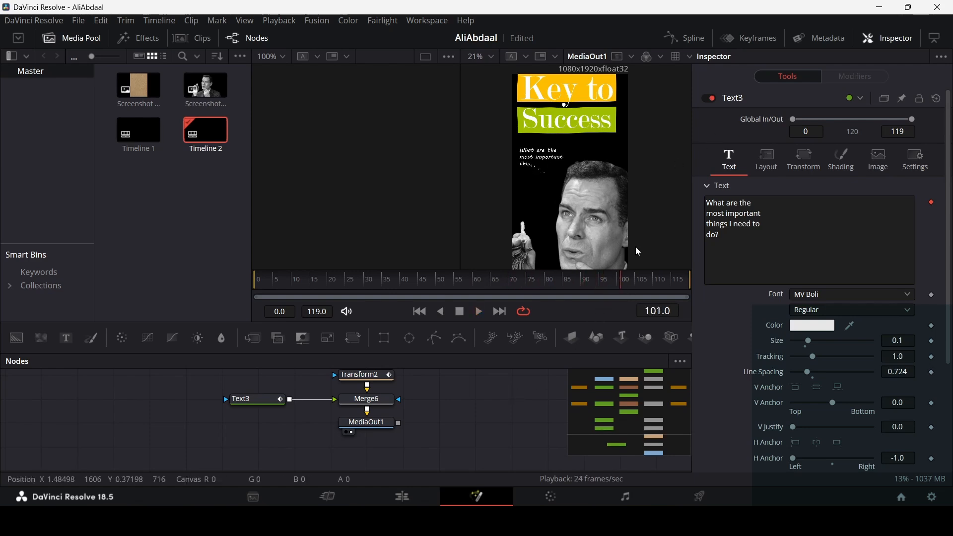
Set Follower3's delay type to Between First and Last Character and play back the text reveal
left_click(256, 399)
left_click(846, 77)
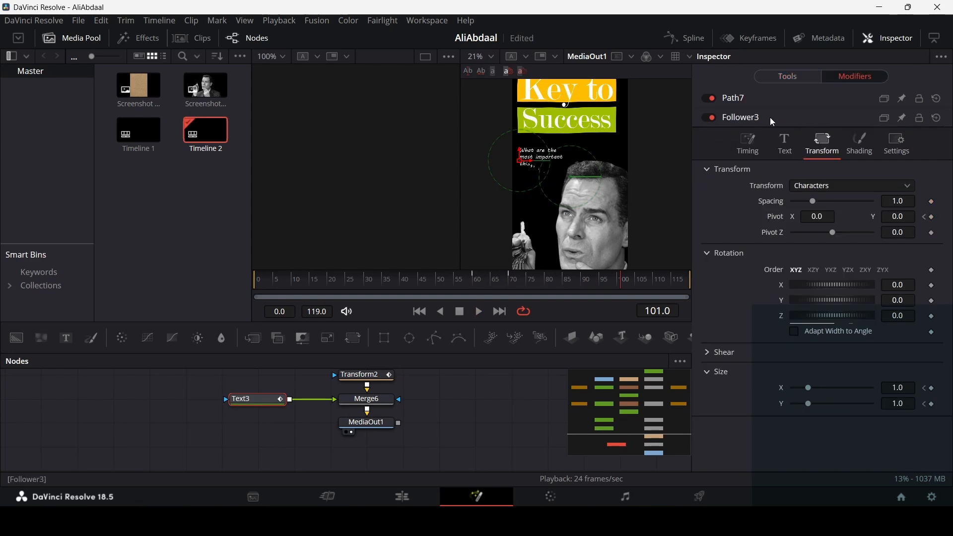
left_click(737, 99)
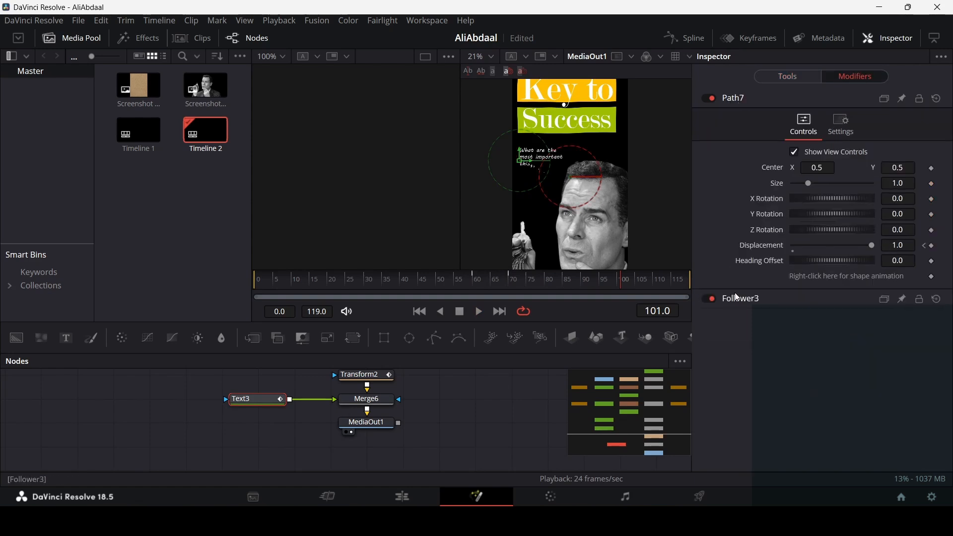
left_click(737, 297)
left_click(748, 143)
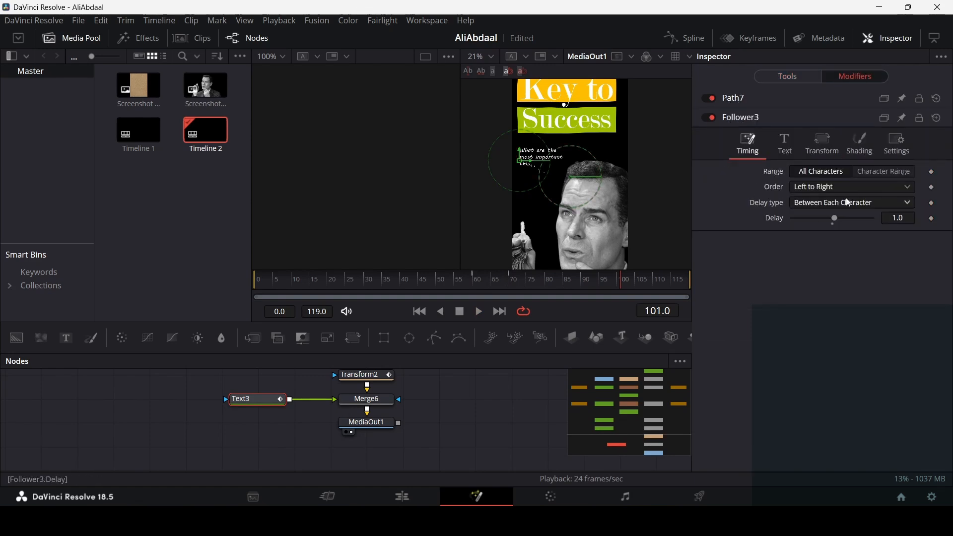
left_click(819, 203)
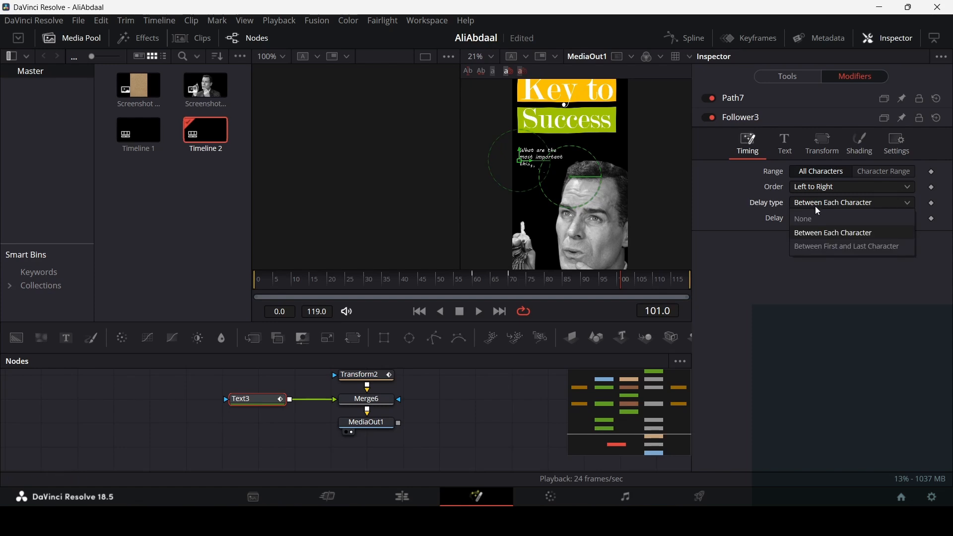
left_click(825, 246)
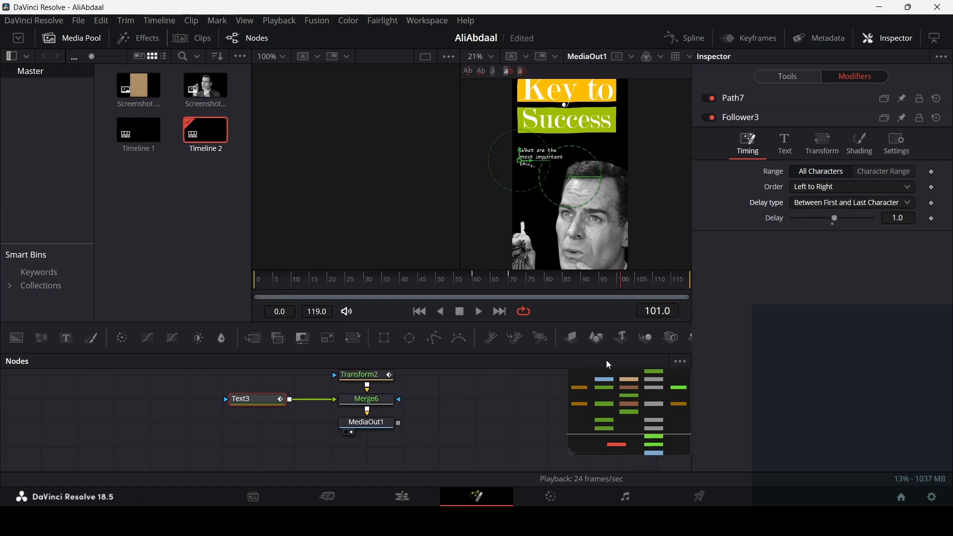
left_click(454, 286)
left_click(493, 425)
key("space")
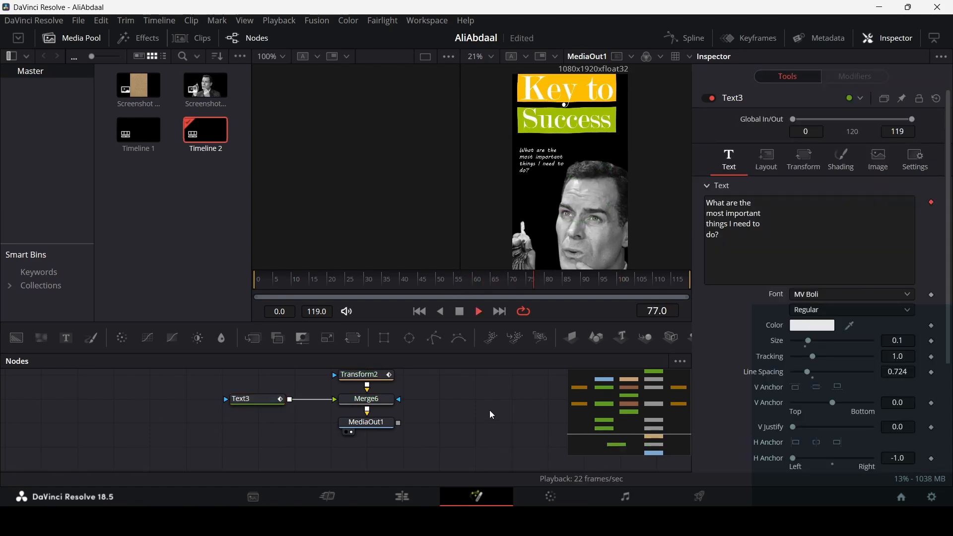
On the edit timeline, move the Fusion Composition clip to Video 2 and place Screenshot 2024-05-16 234729.png beneath it on Video 1
left_click(416, 495)
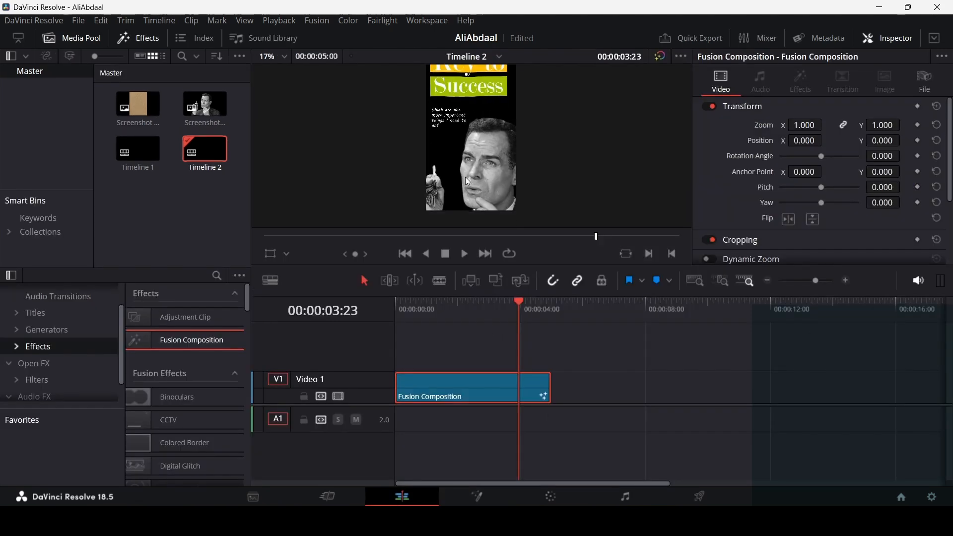
scroll(469, 147, "down", 3)
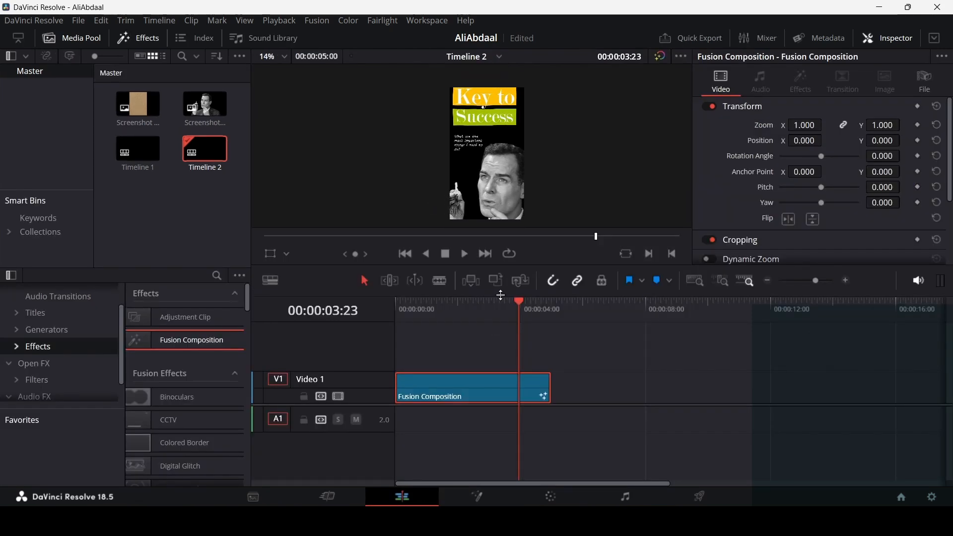
left_click(429, 311)
key("Home")
left_click_drag(442, 382, 448, 363)
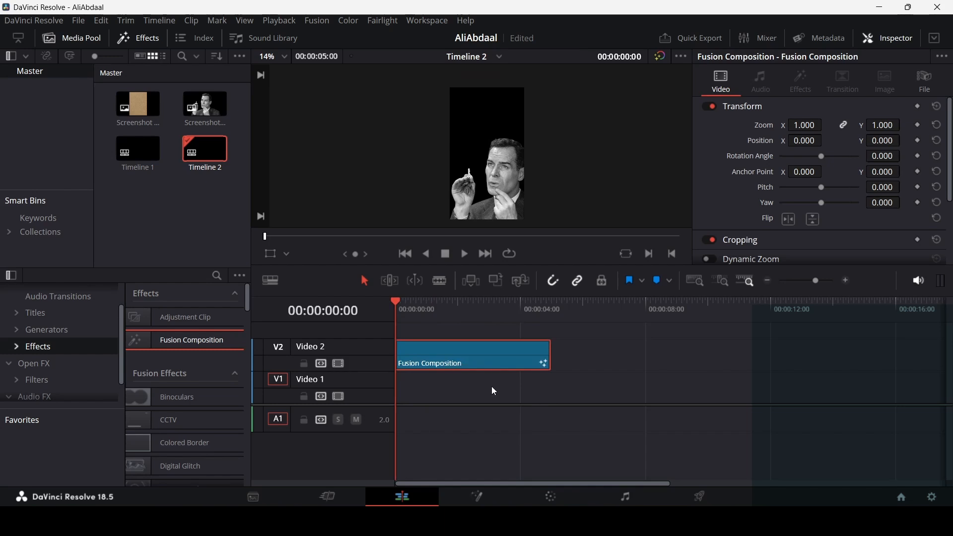
left_click_drag(138, 105, 415, 401)
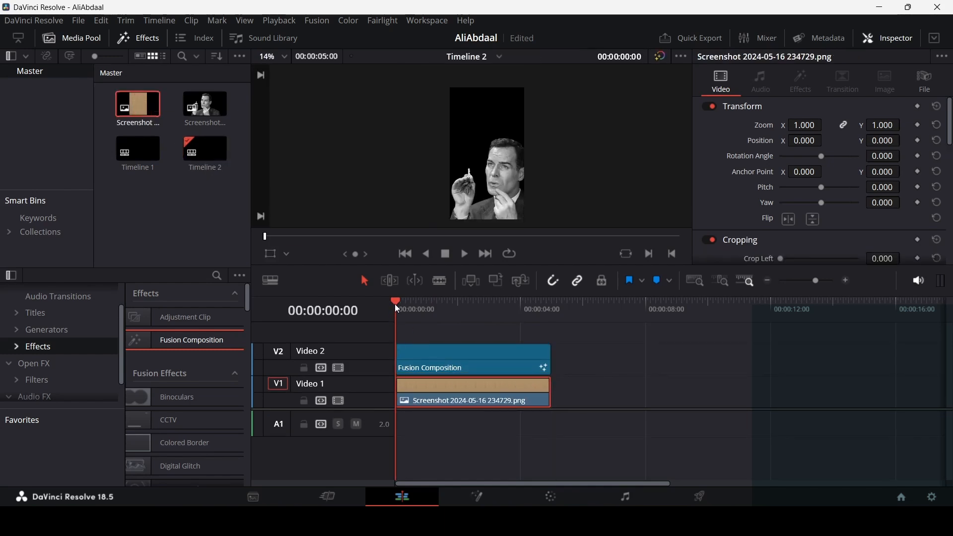
left_click(446, 362)
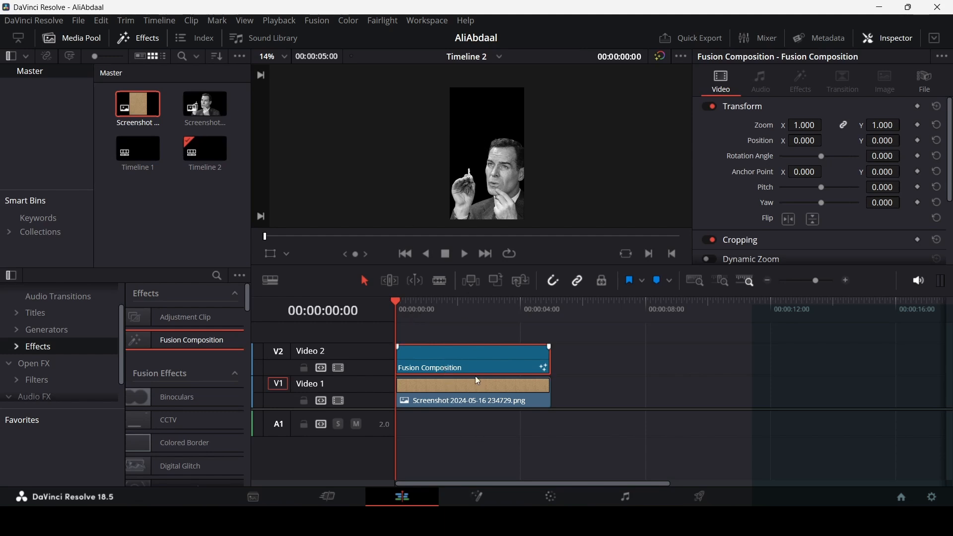
In the Fusion composition, set Background1's Alpha to 0.0 so the composition's backdrop is transparent
left_click(478, 497)
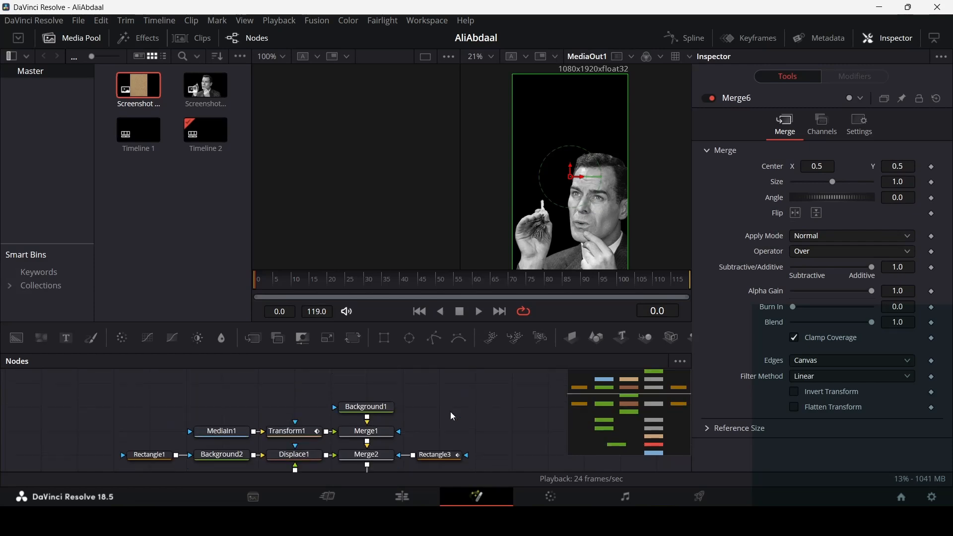
left_click(379, 408)
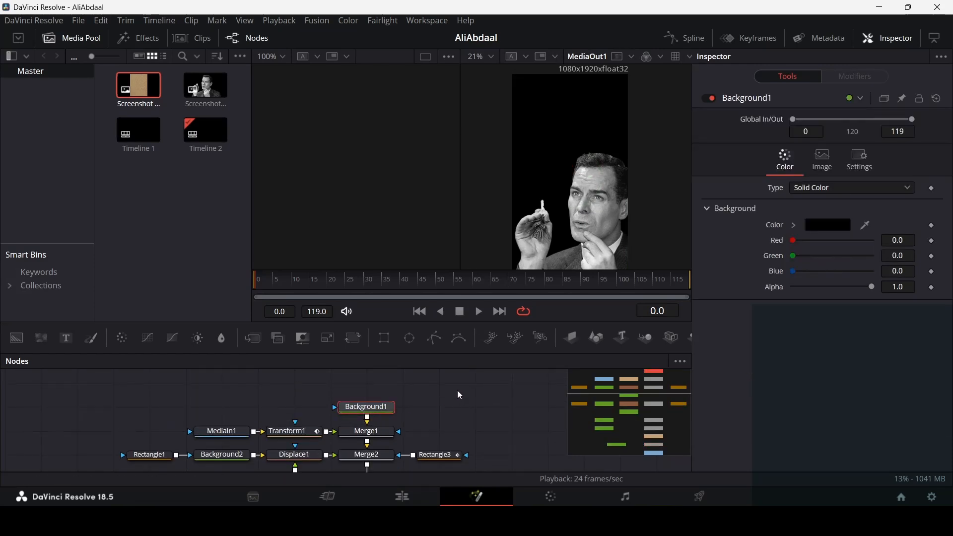
left_click_drag(872, 287, 776, 296)
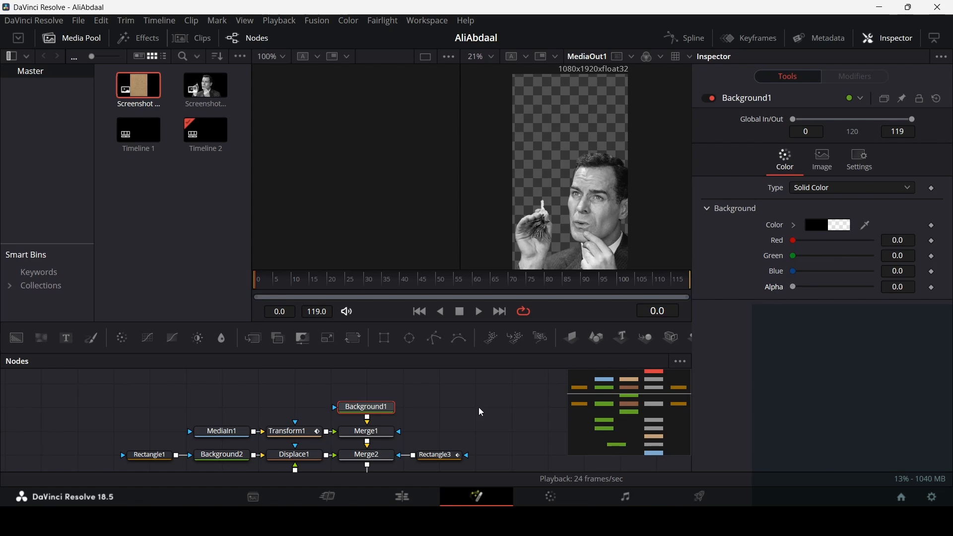
Return to the edit timeline and play back the composited animation over the paper background from the start
left_click(402, 496)
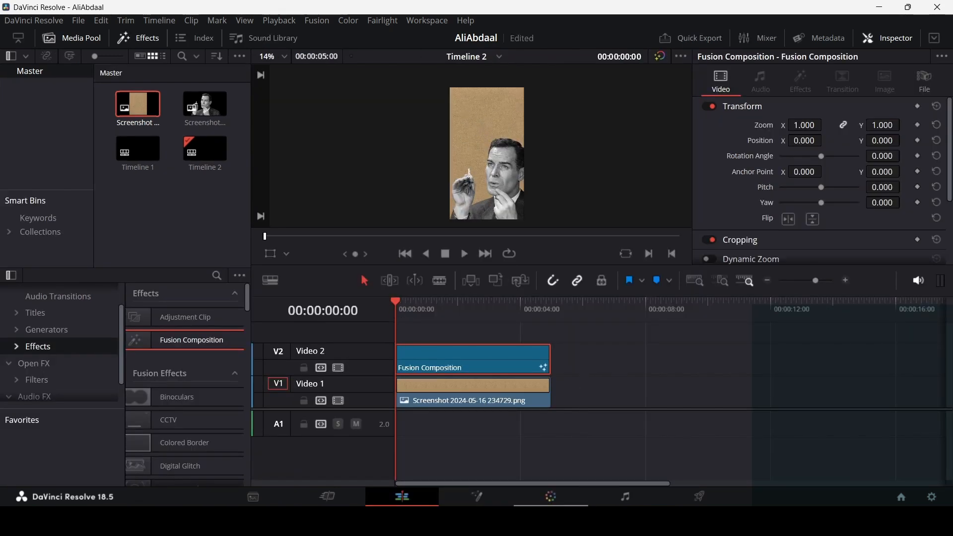
key("space")
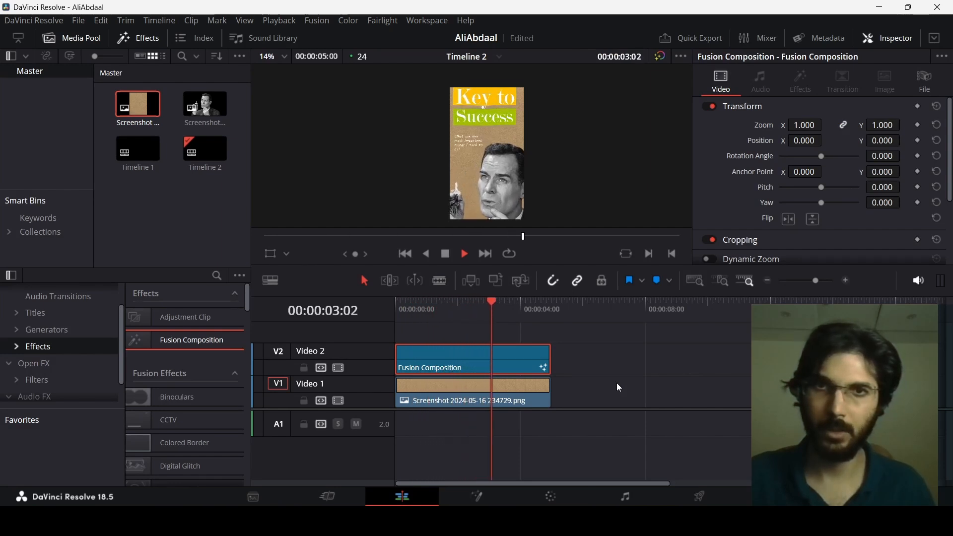
key("space")
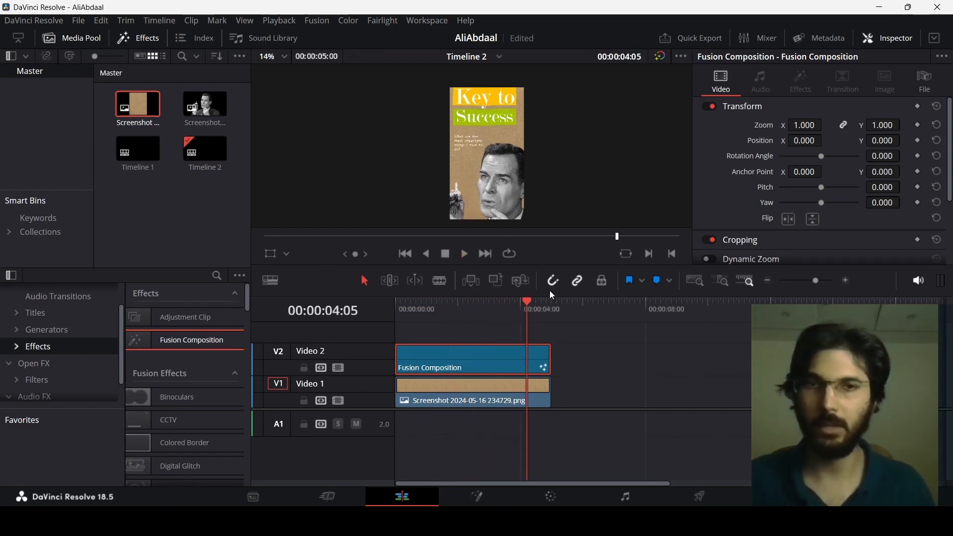